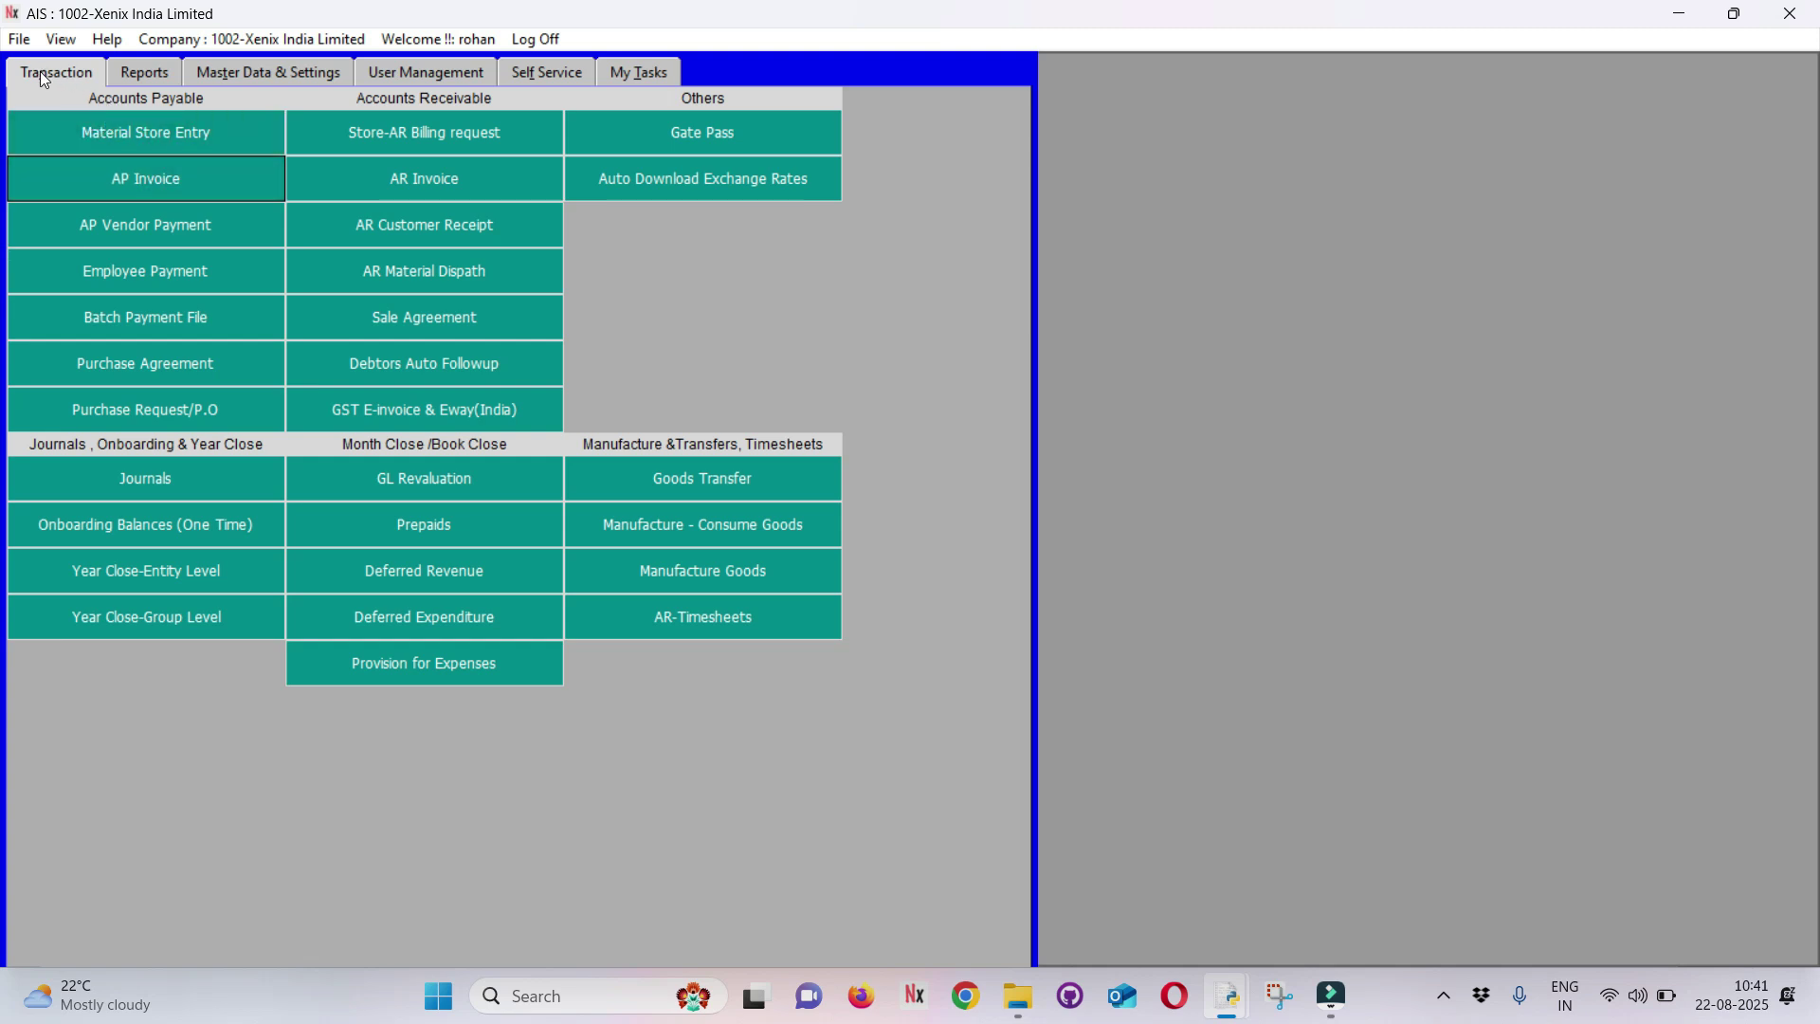
View the Self Service and Transaction functions, then examine the AP Invoice list of entity 1002 and close it
{"action": "left_click", "coordinate": [524, 79]}
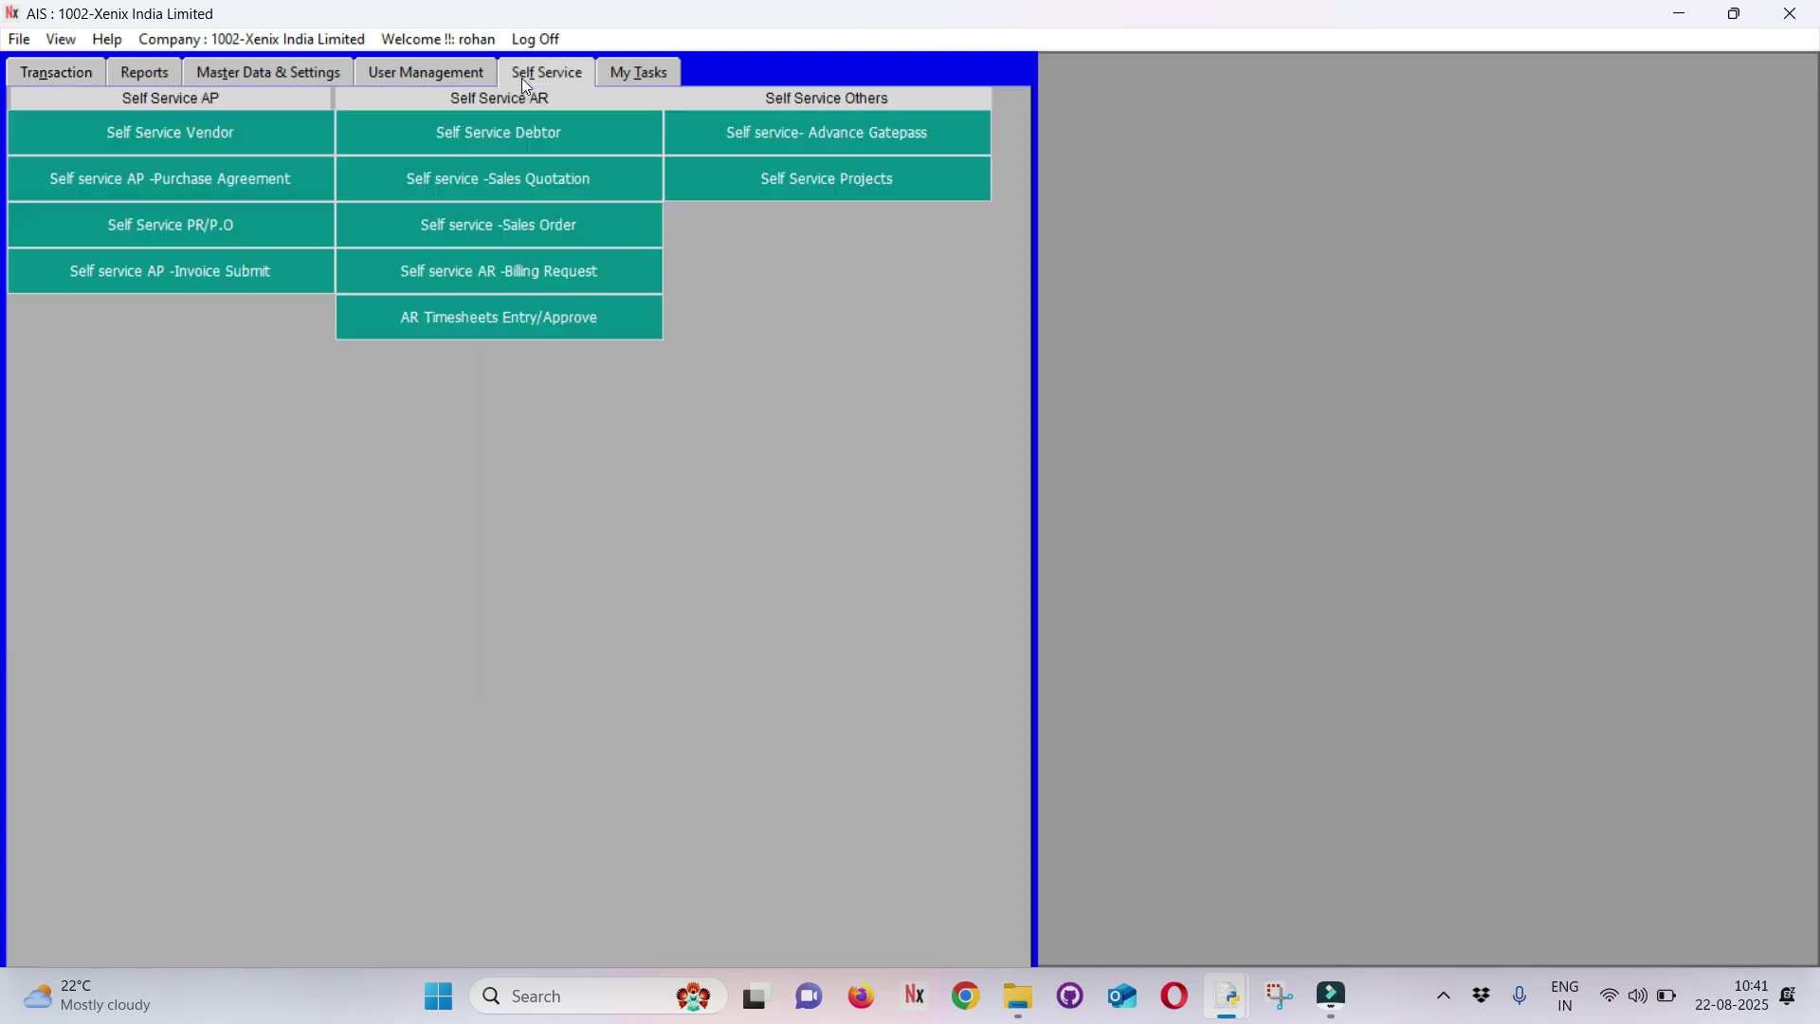
{"action": "left_click", "coordinate": [30, 75]}
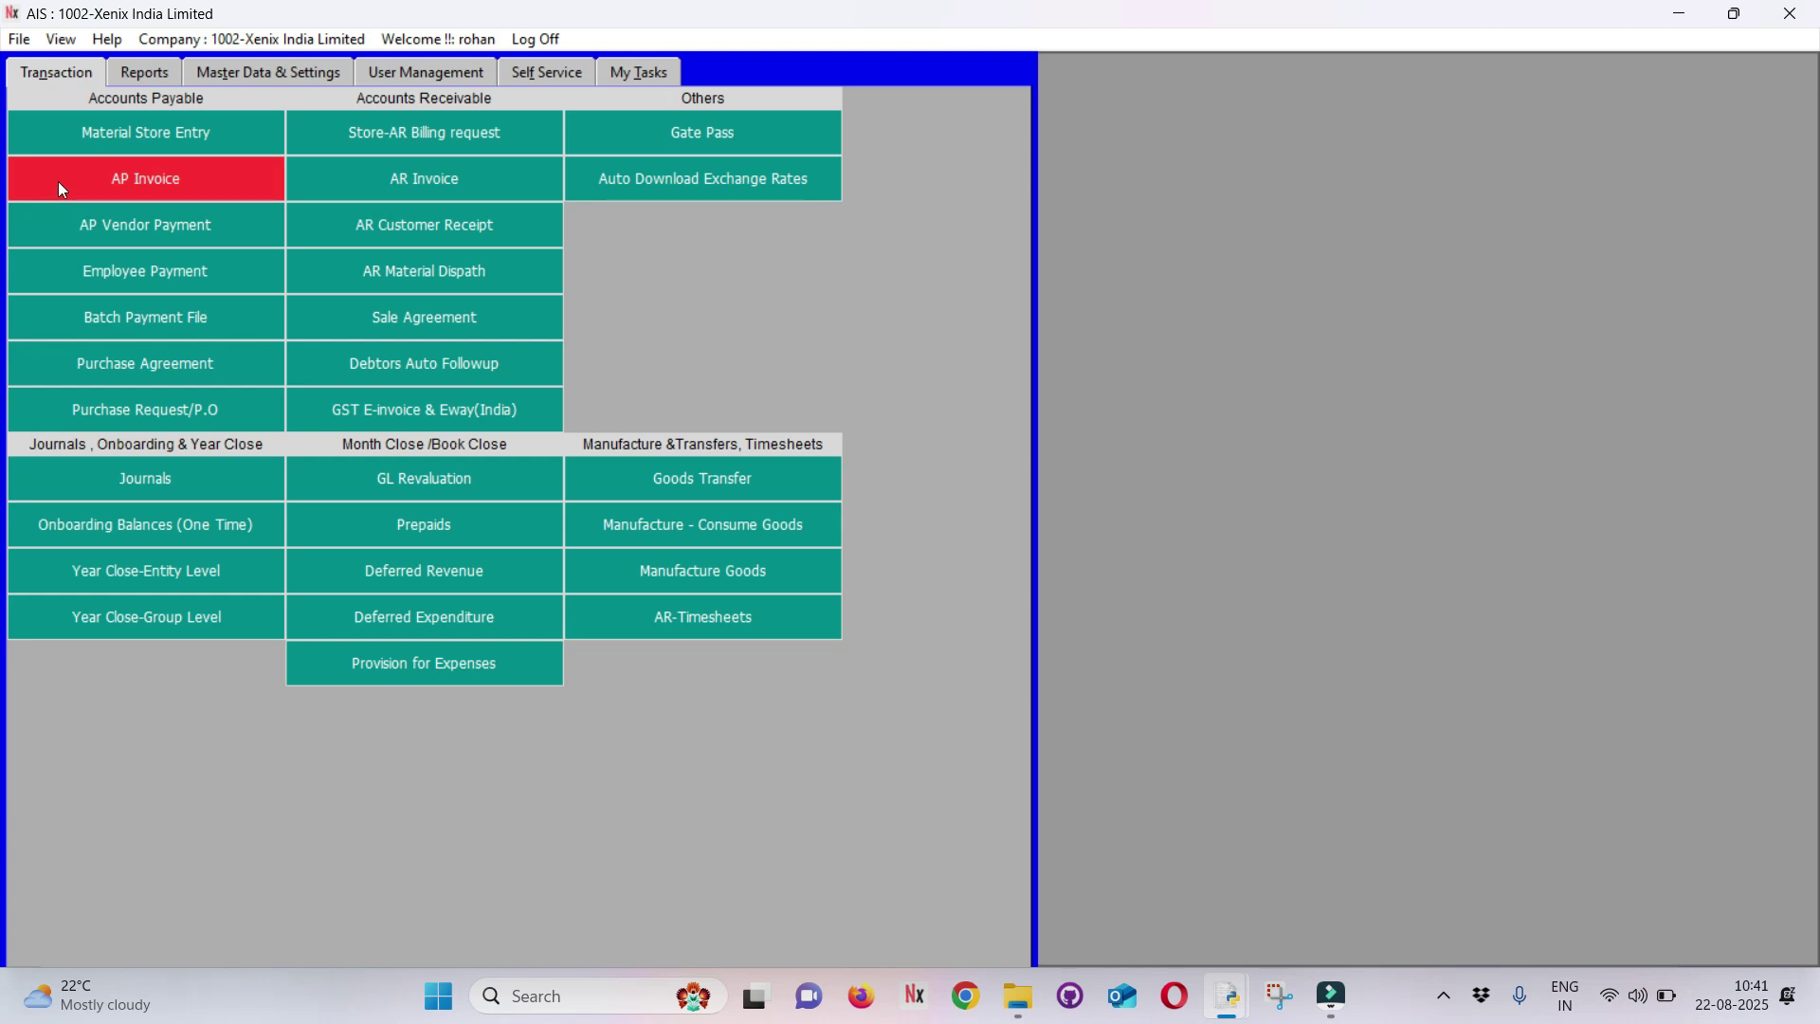
{"action": "left_click", "coordinate": [109, 185]}
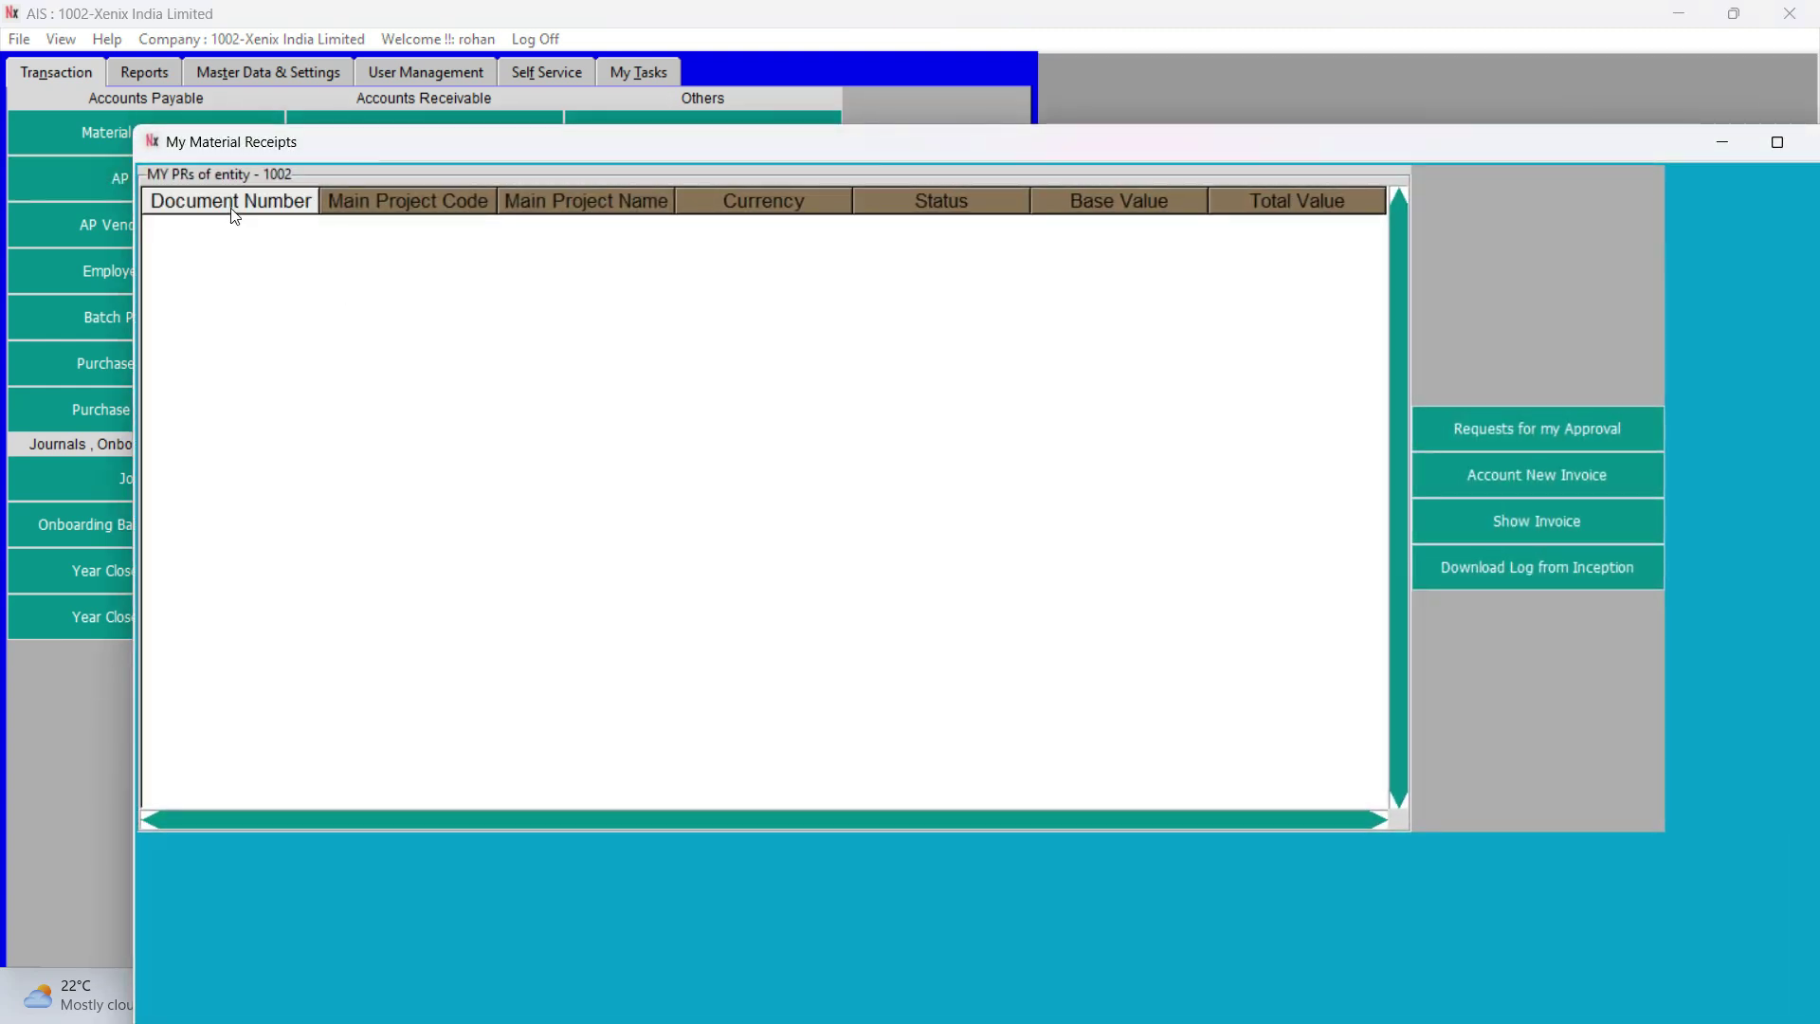
{"action": "double_click", "coordinate": [740, 146]}
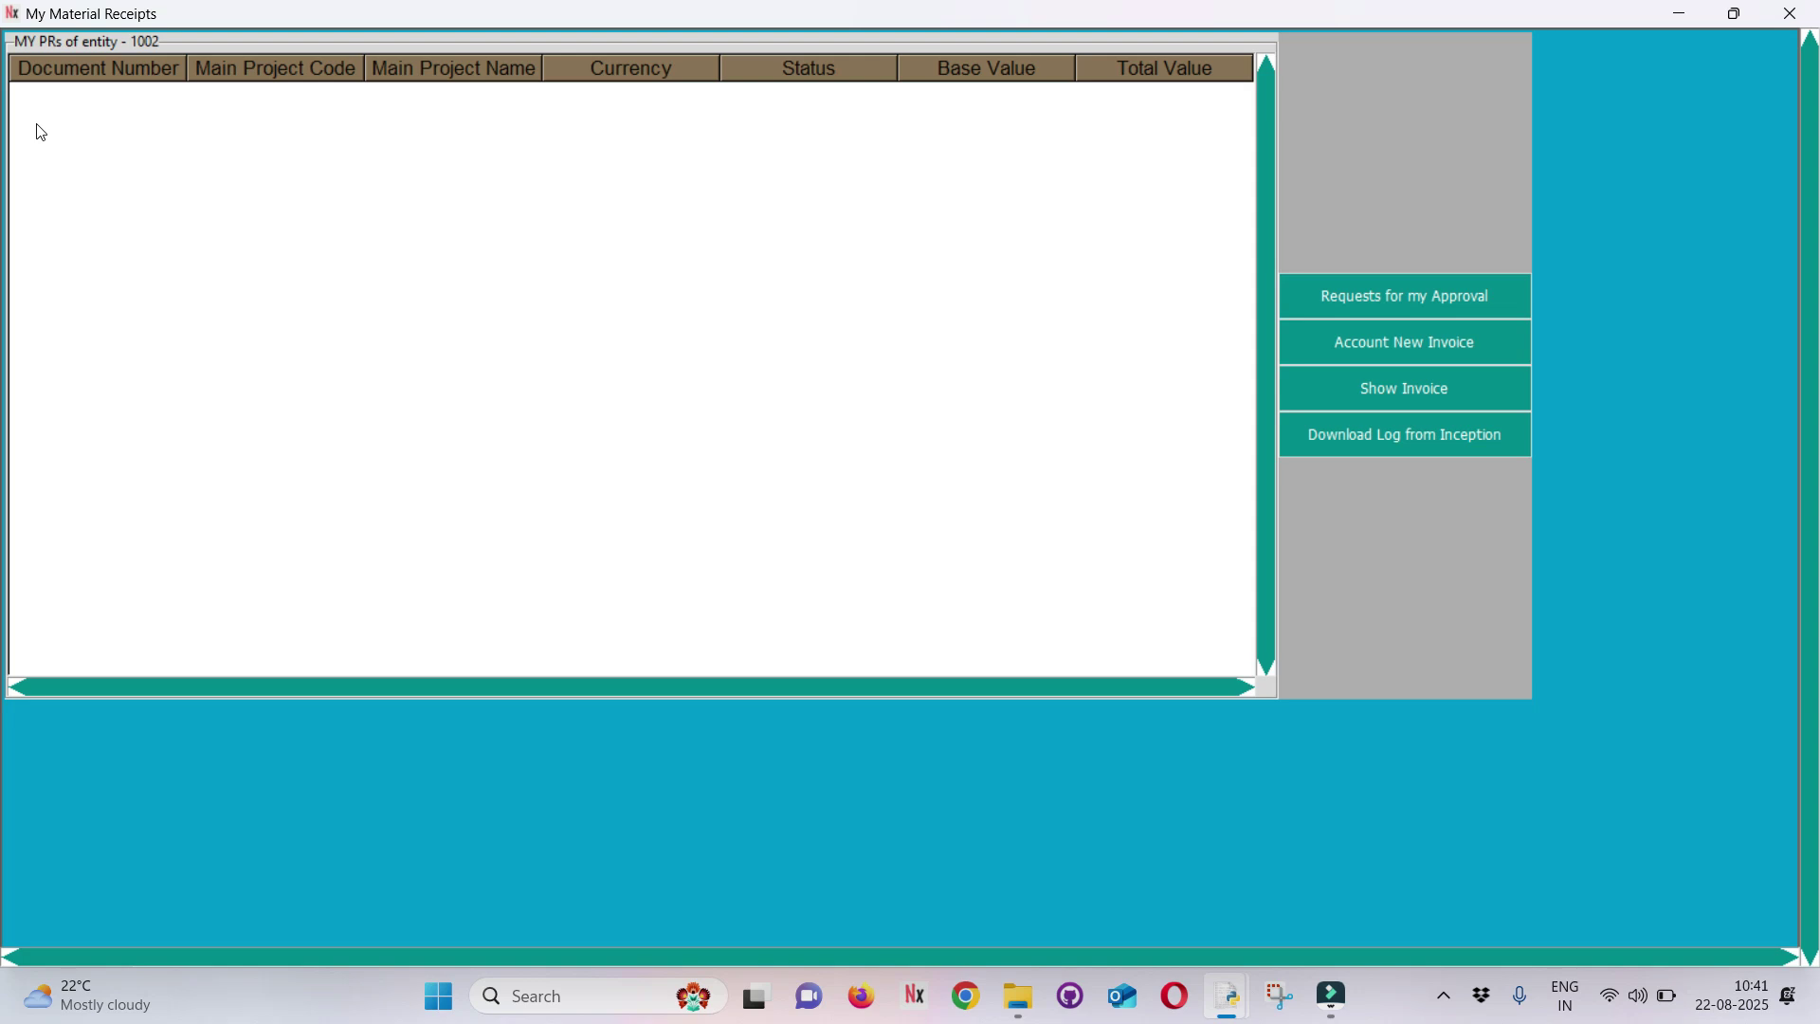
{"action": "key", "text": "alt+F4"}
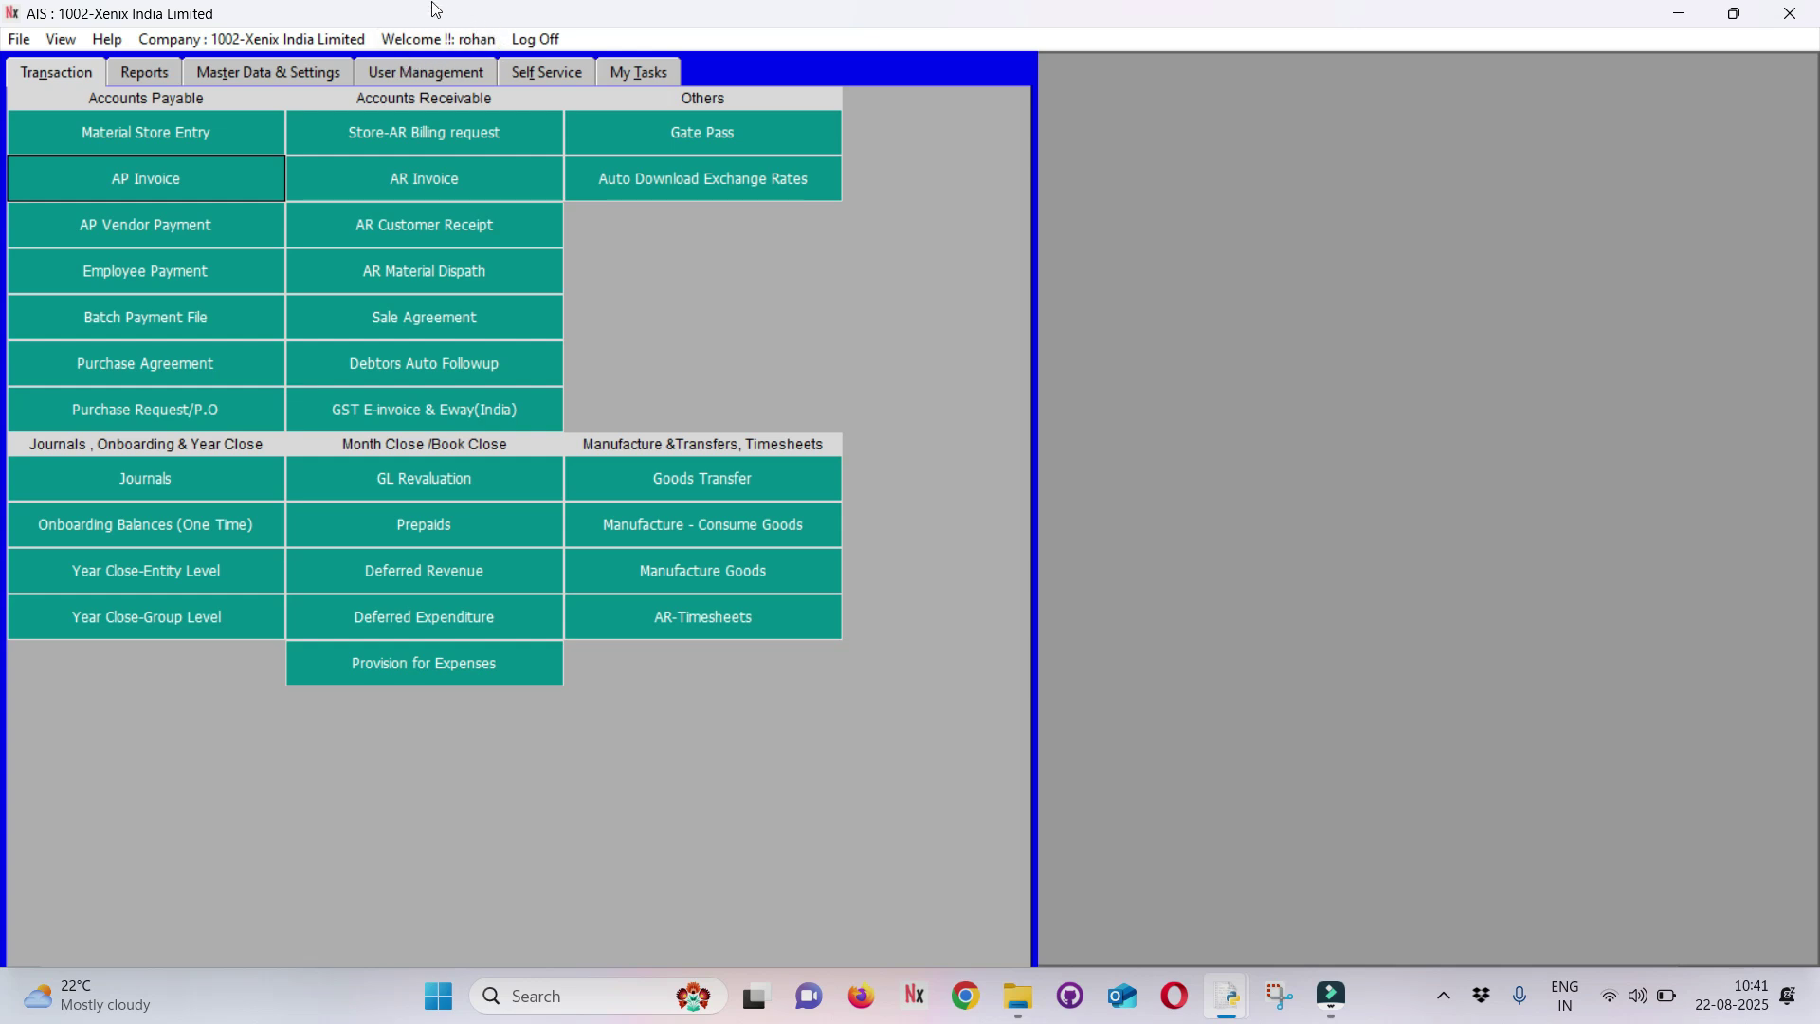
Try to start accounting a new AP invoice and to raise a new MR request from Material Store Entry
{"action": "left_click", "coordinate": [62, 180]}
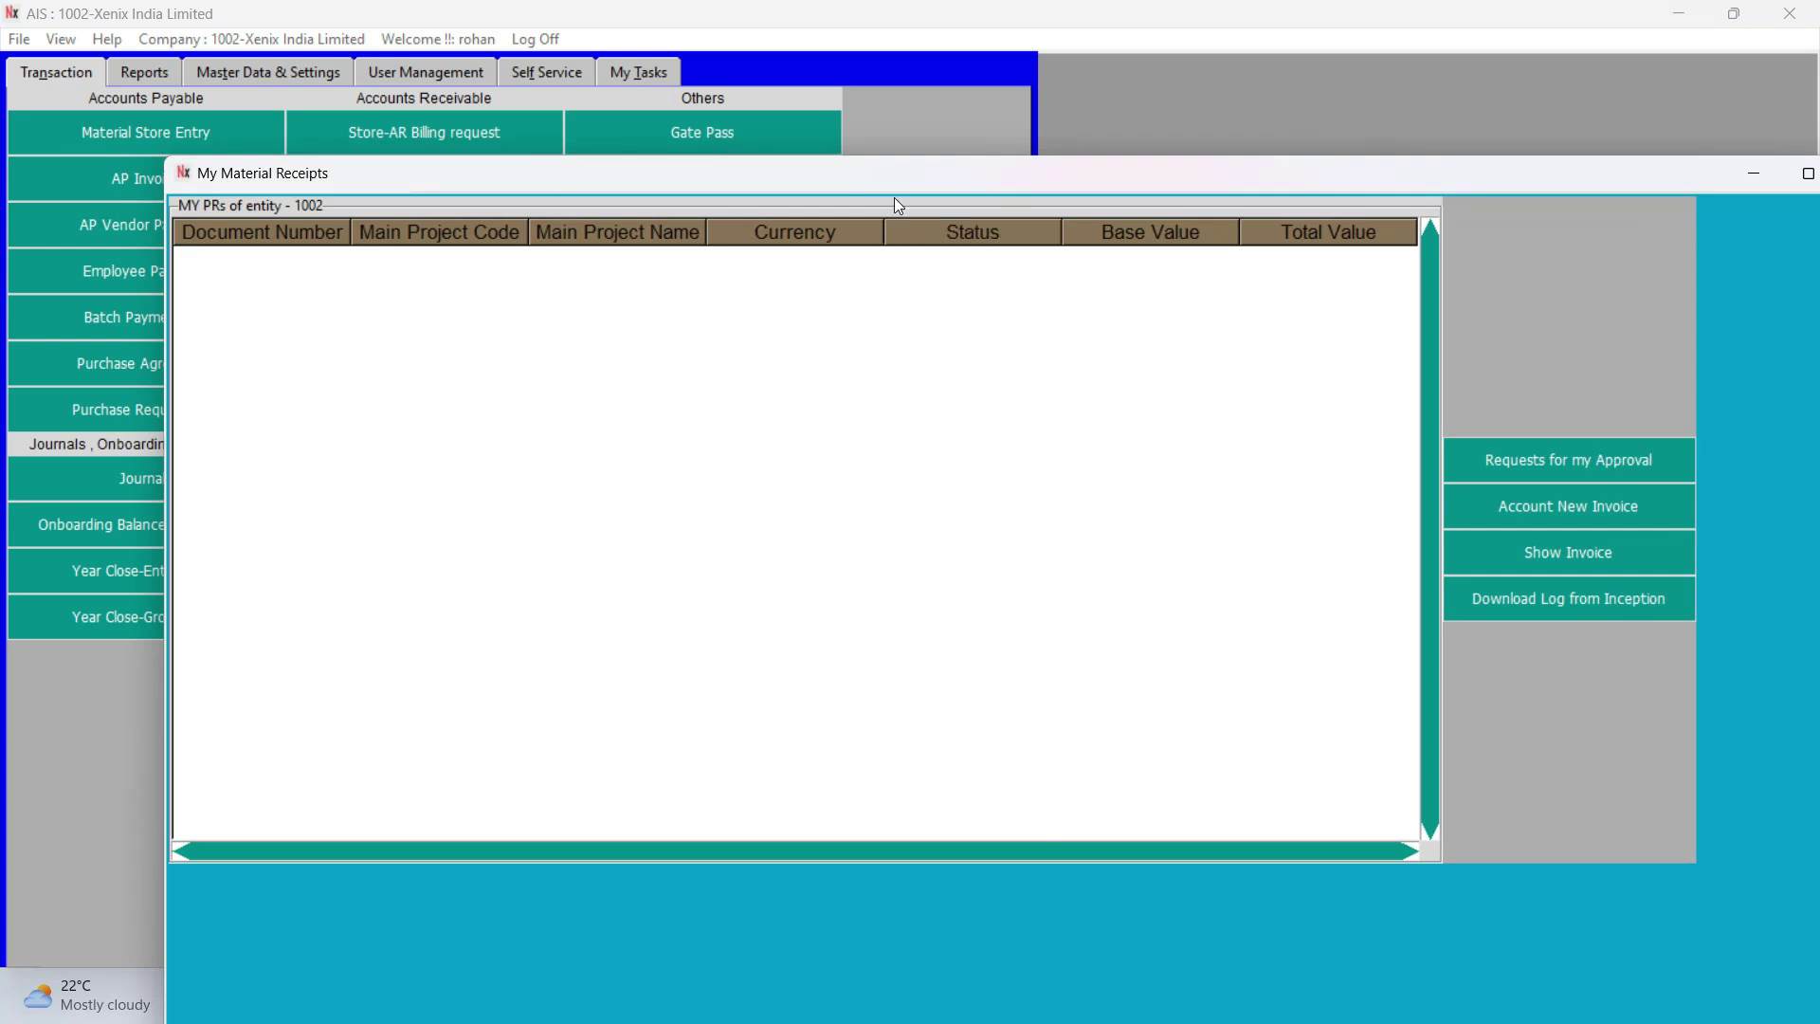
{"action": "double_click", "coordinate": [863, 180]}
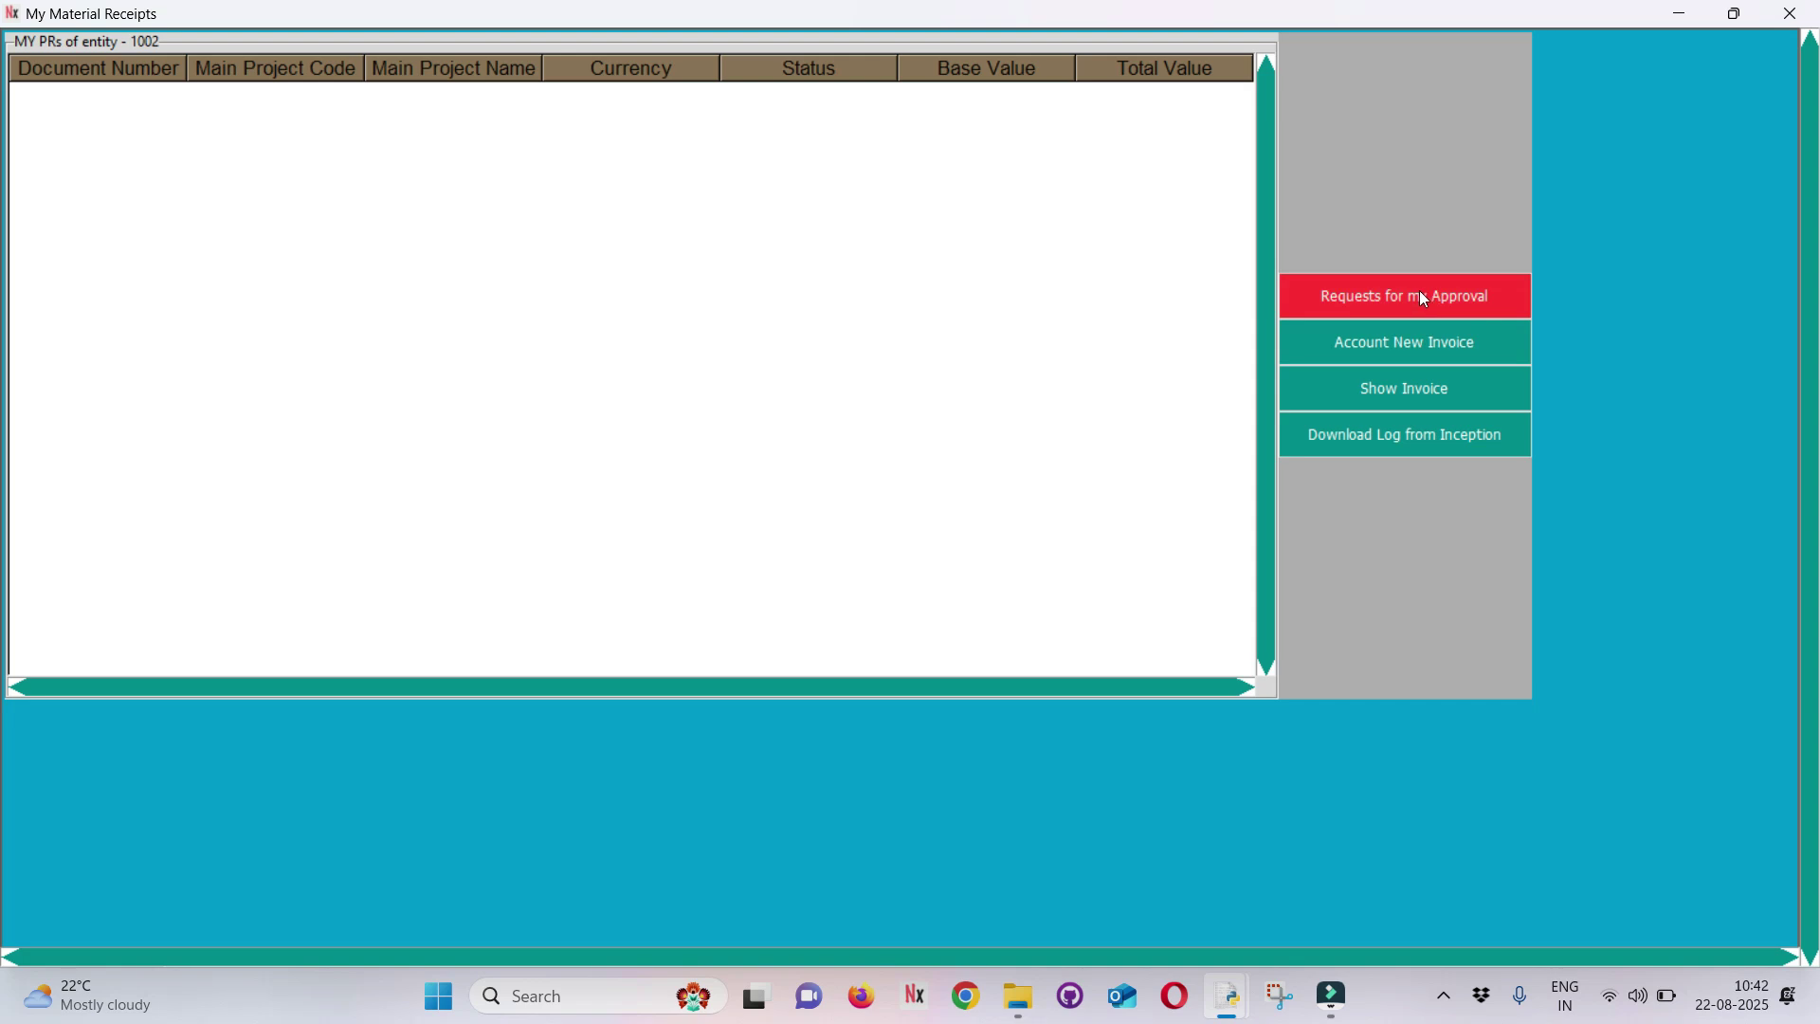
{"action": "left_click", "coordinate": [1386, 348]}
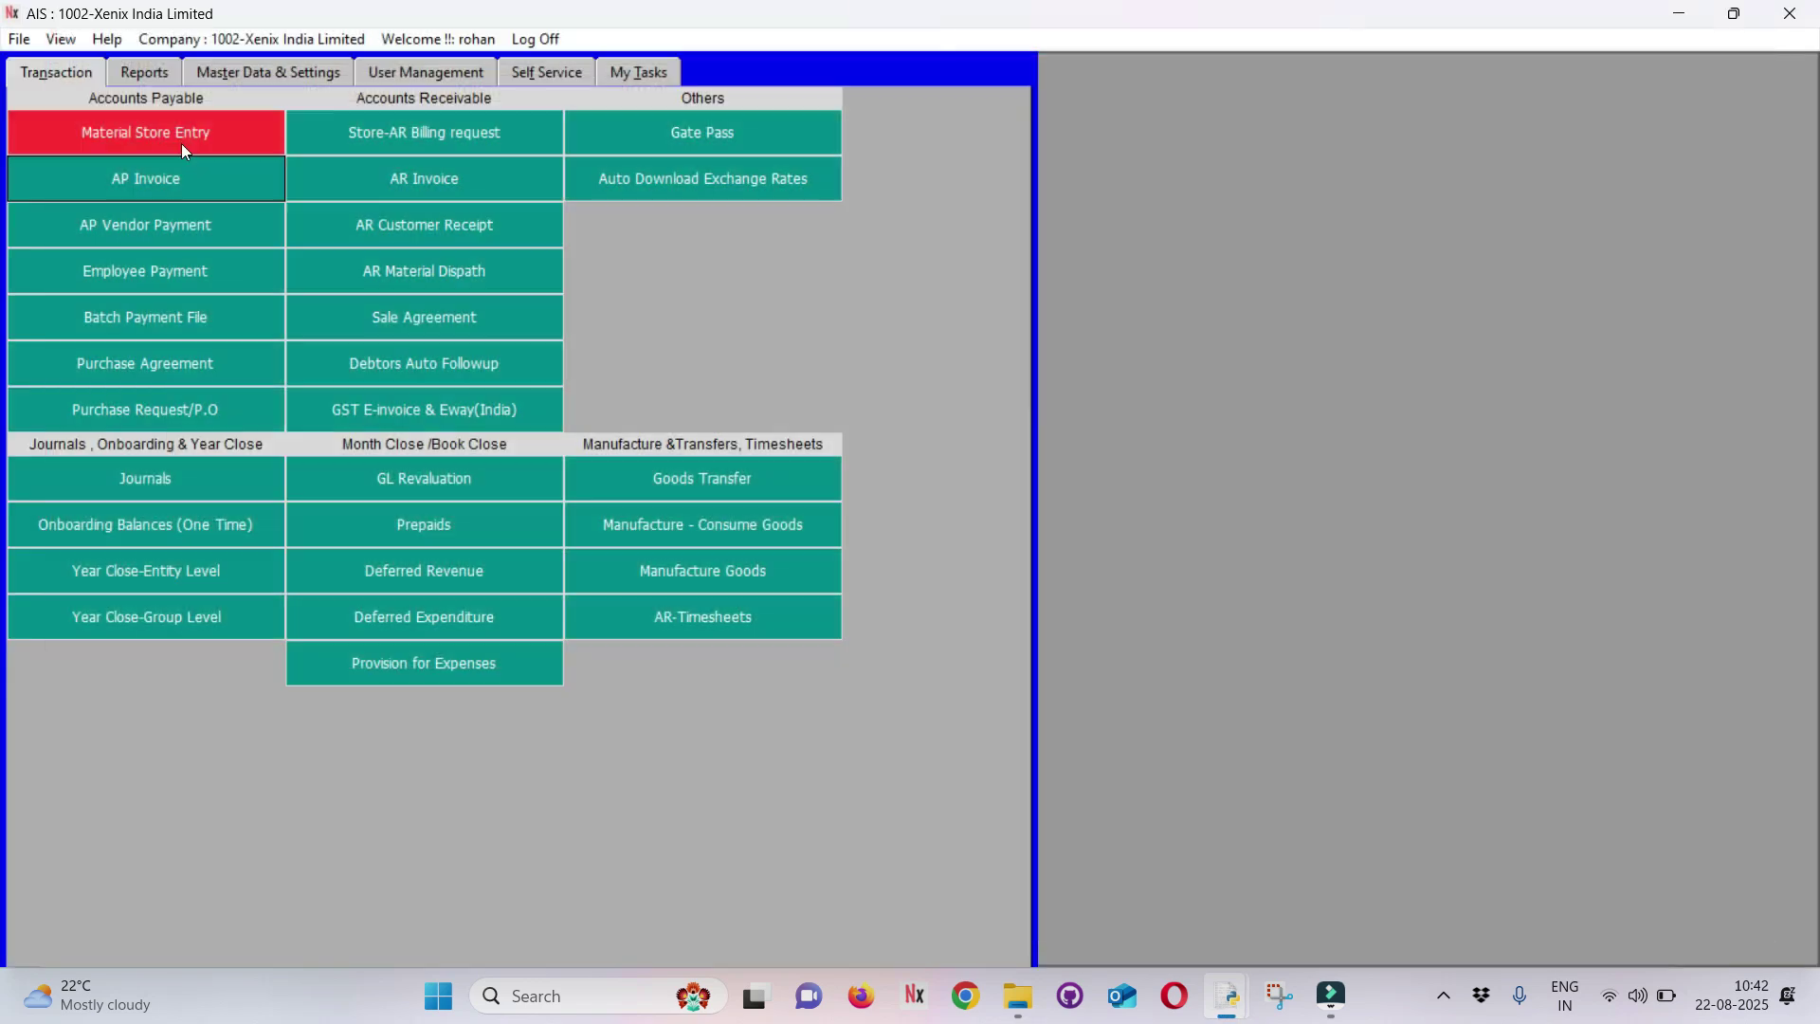
{"action": "left_click", "coordinate": [137, 190]}
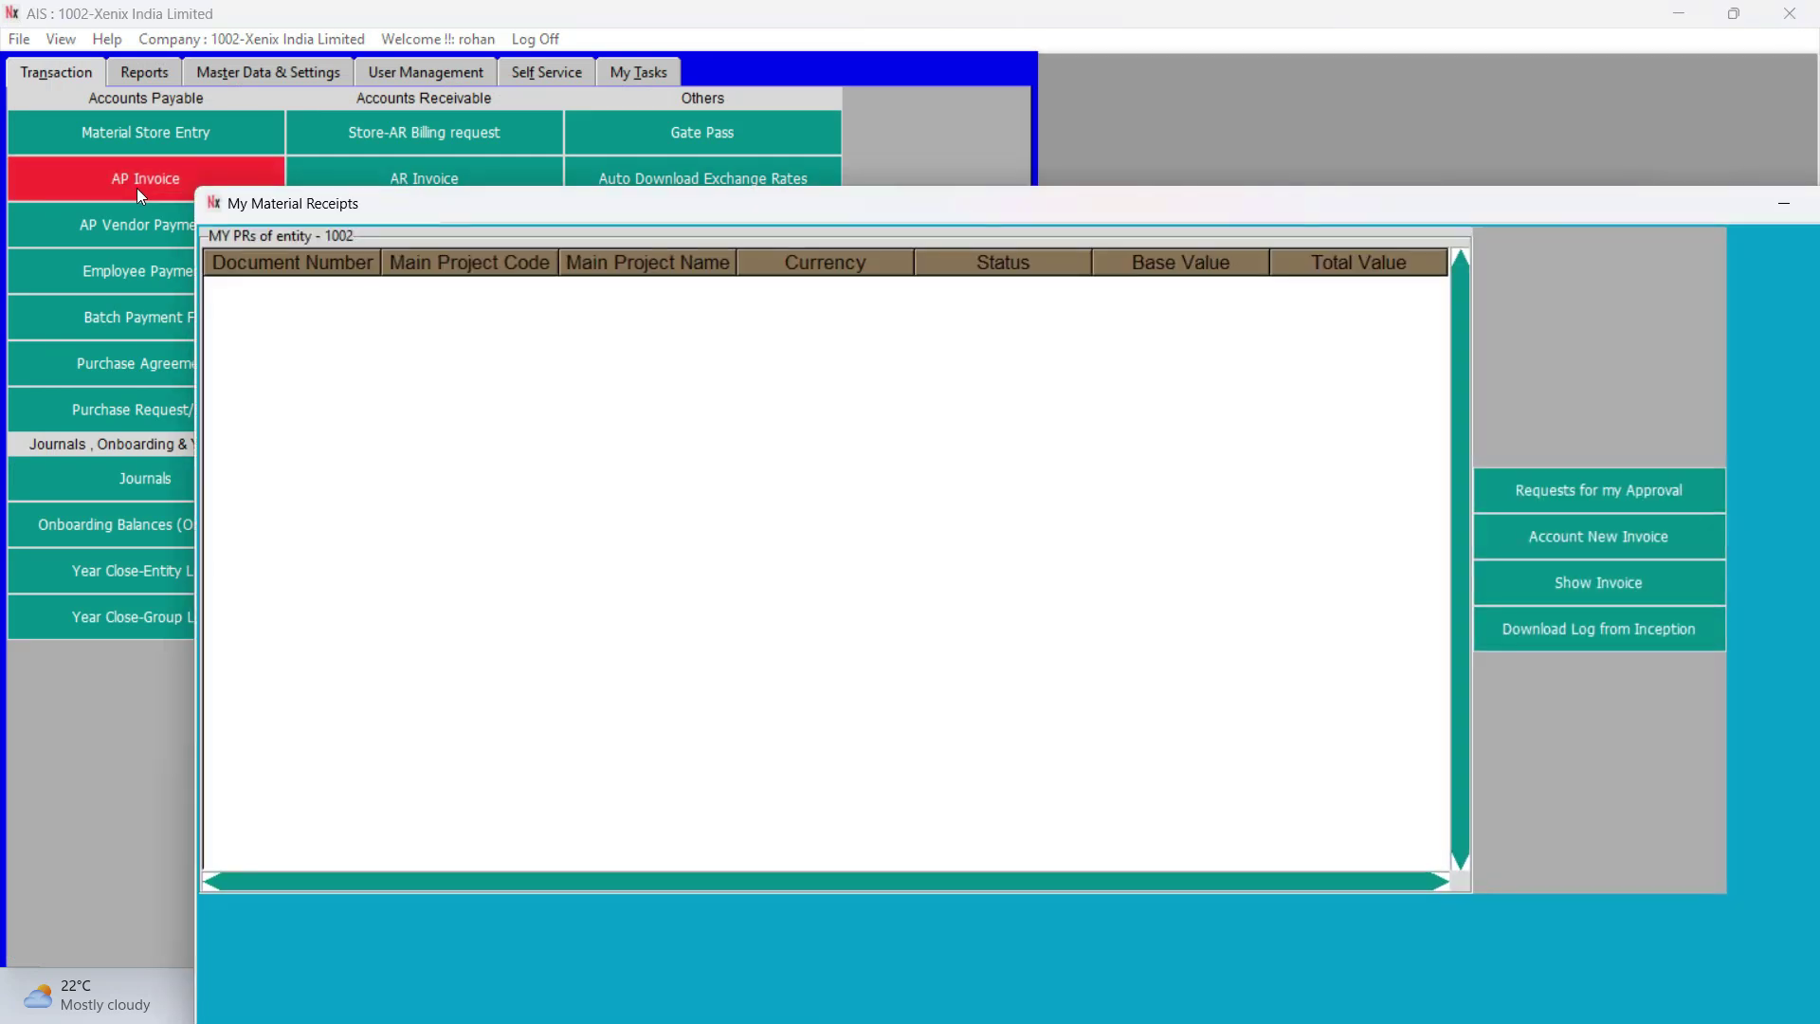
{"action": "double_click", "coordinate": [862, 208]}
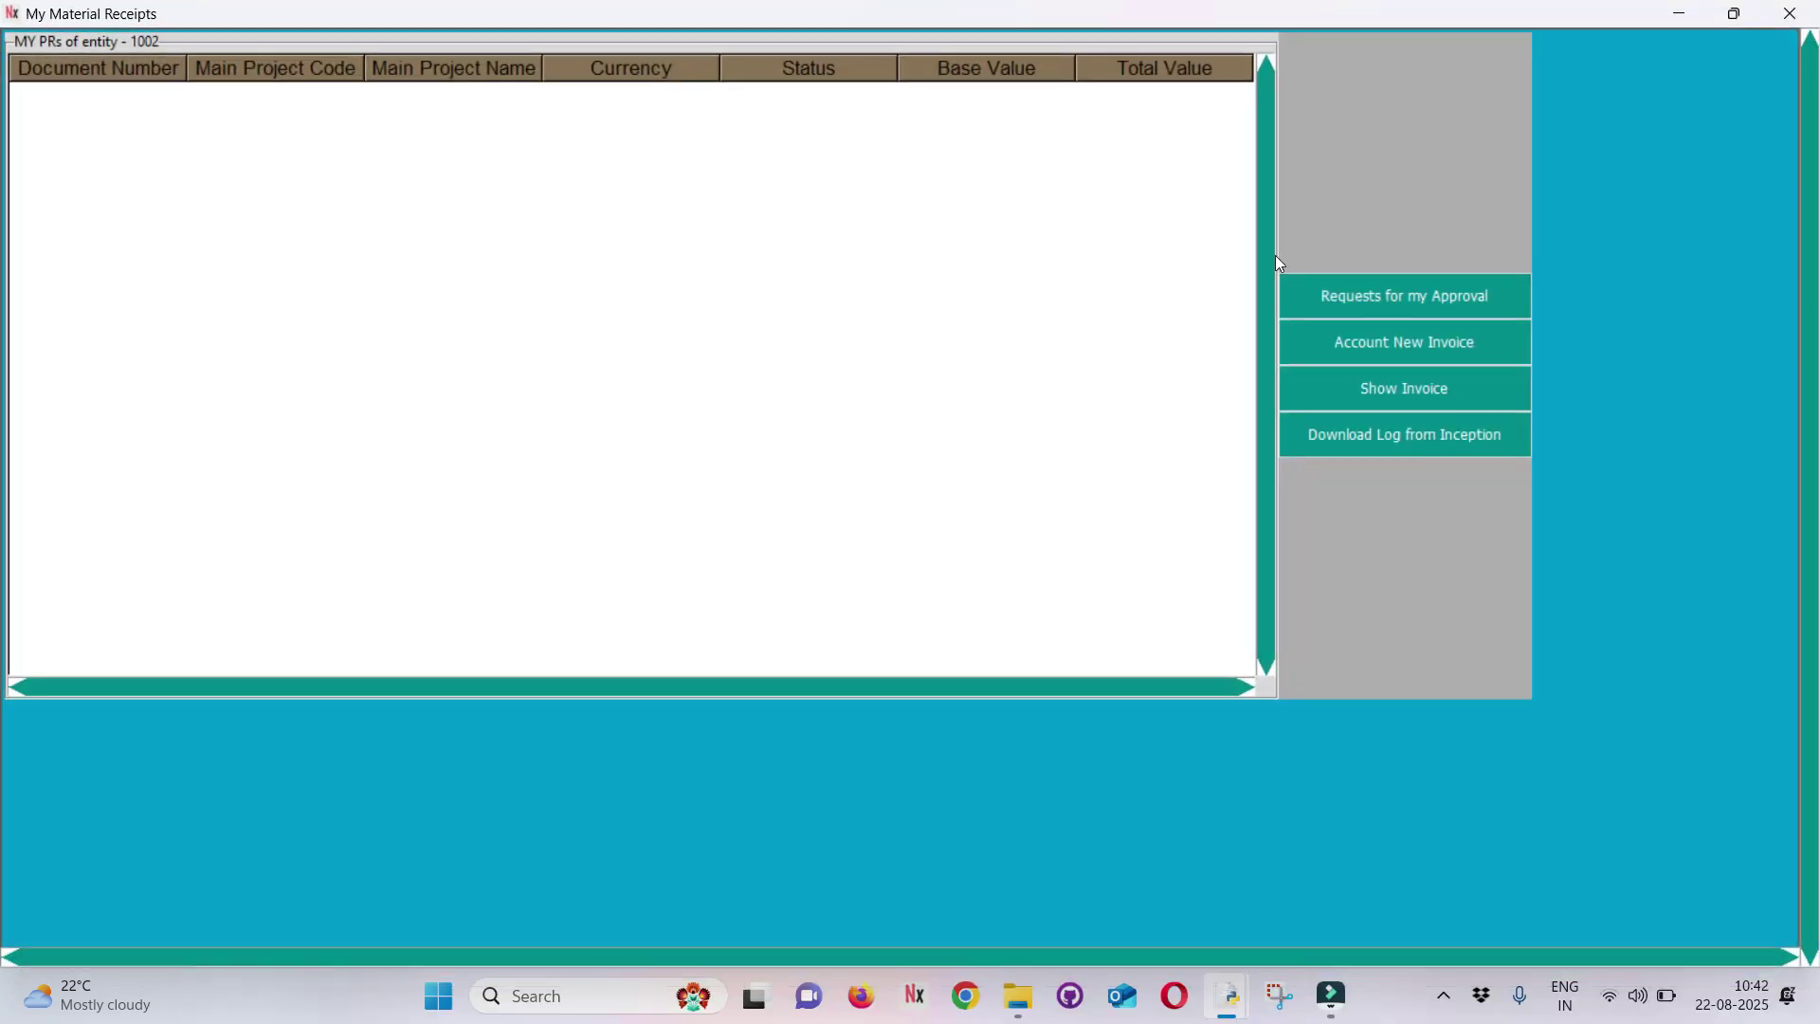
{"action": "left_click", "coordinate": [1360, 347]}
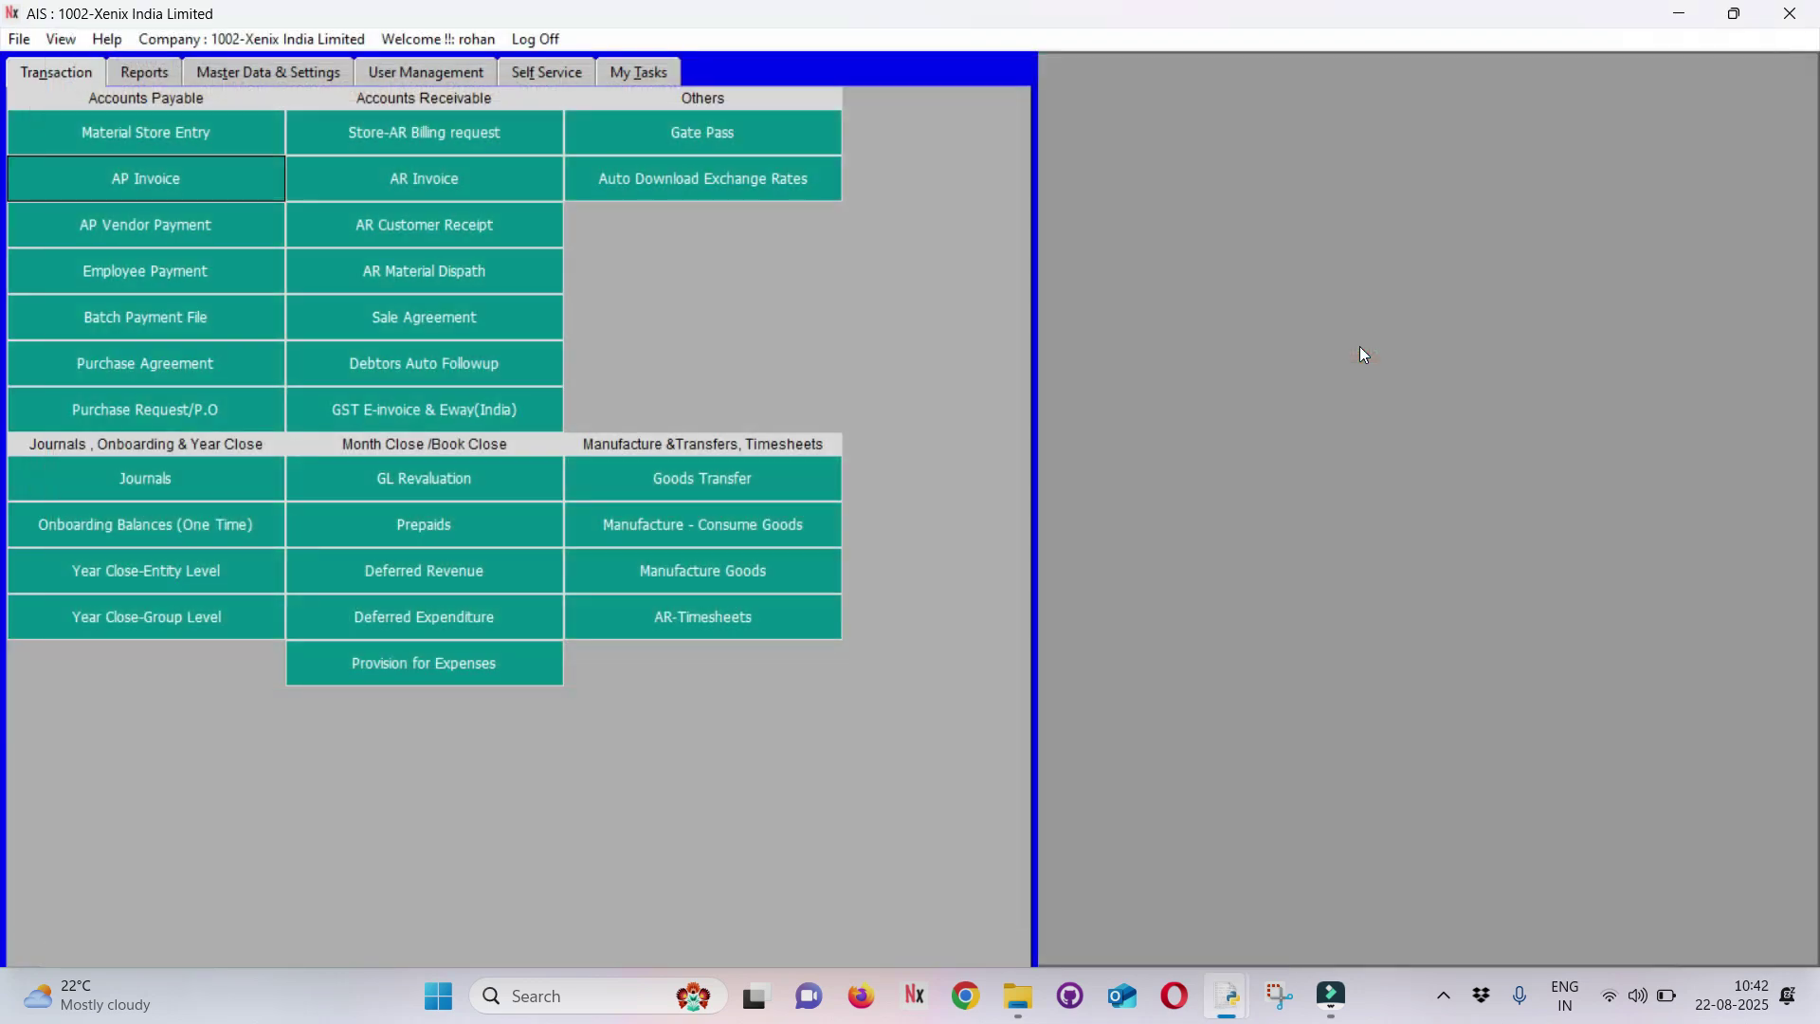
{"action": "left_click", "coordinate": [92, 127]}
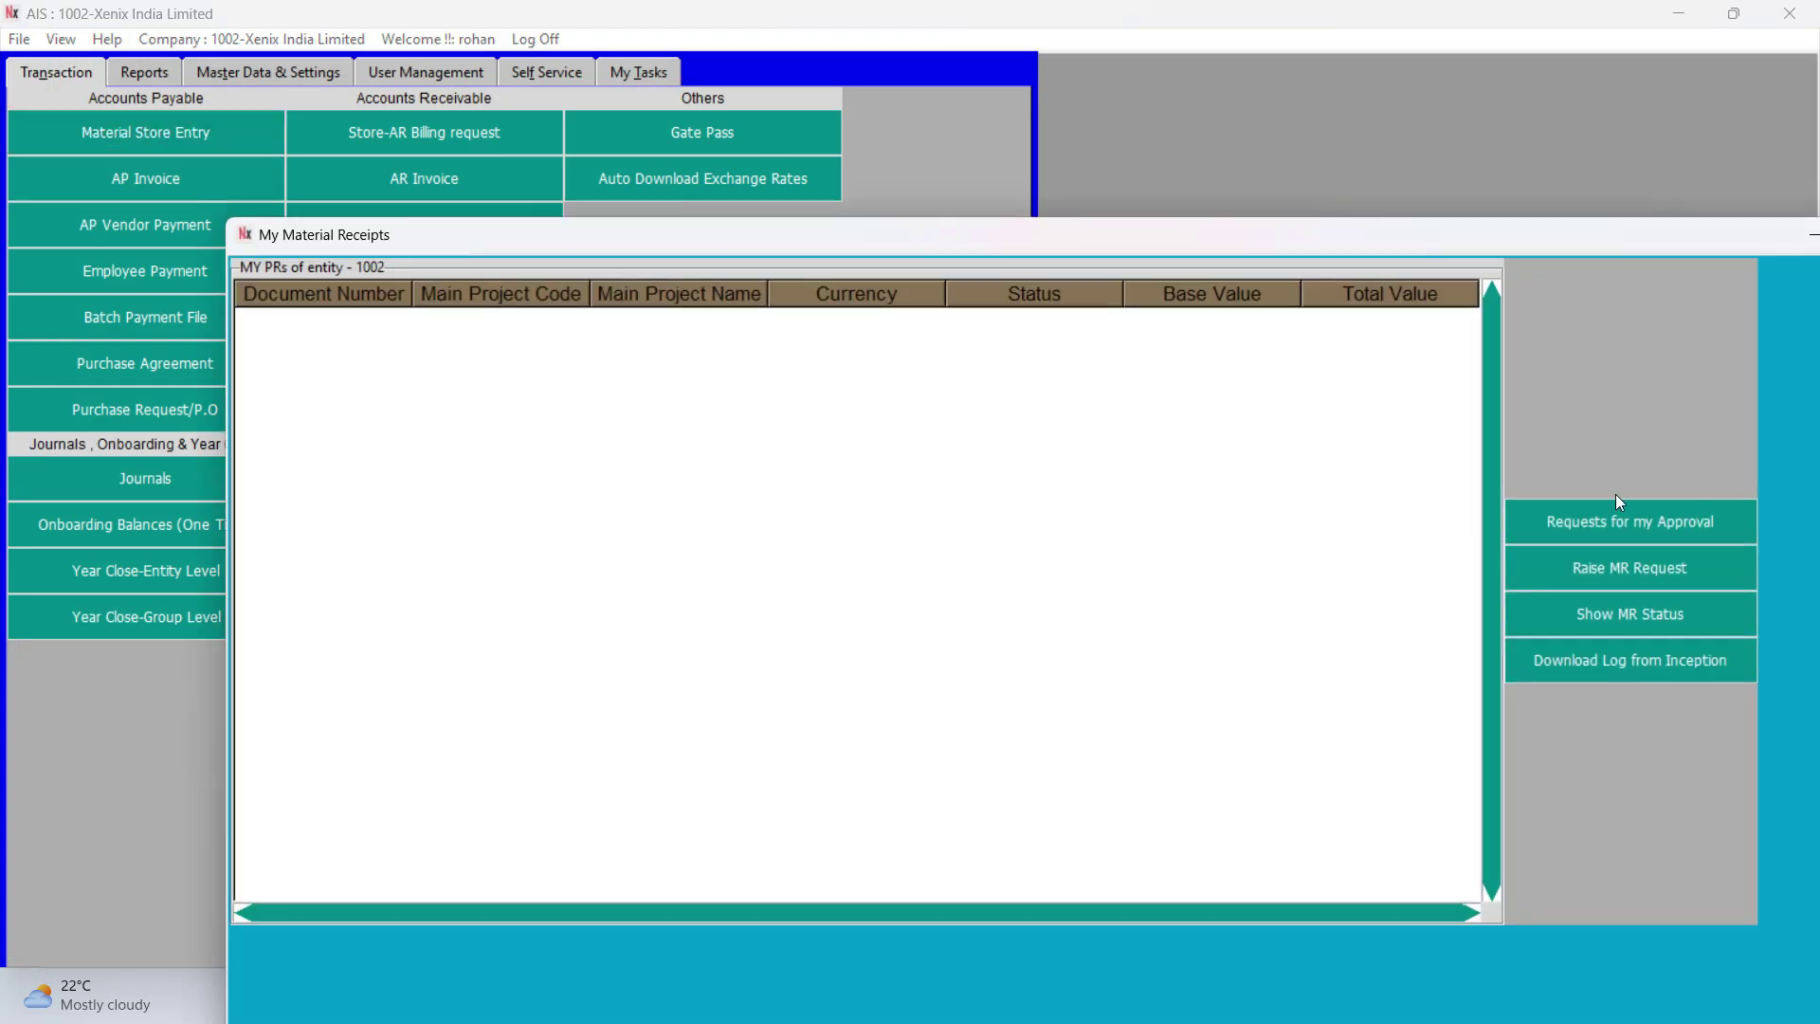
{"action": "left_click", "coordinate": [1613, 573]}
View the AP invoice requests waiting for your own approval, then close that list
{"action": "left_click", "coordinate": [196, 193]}
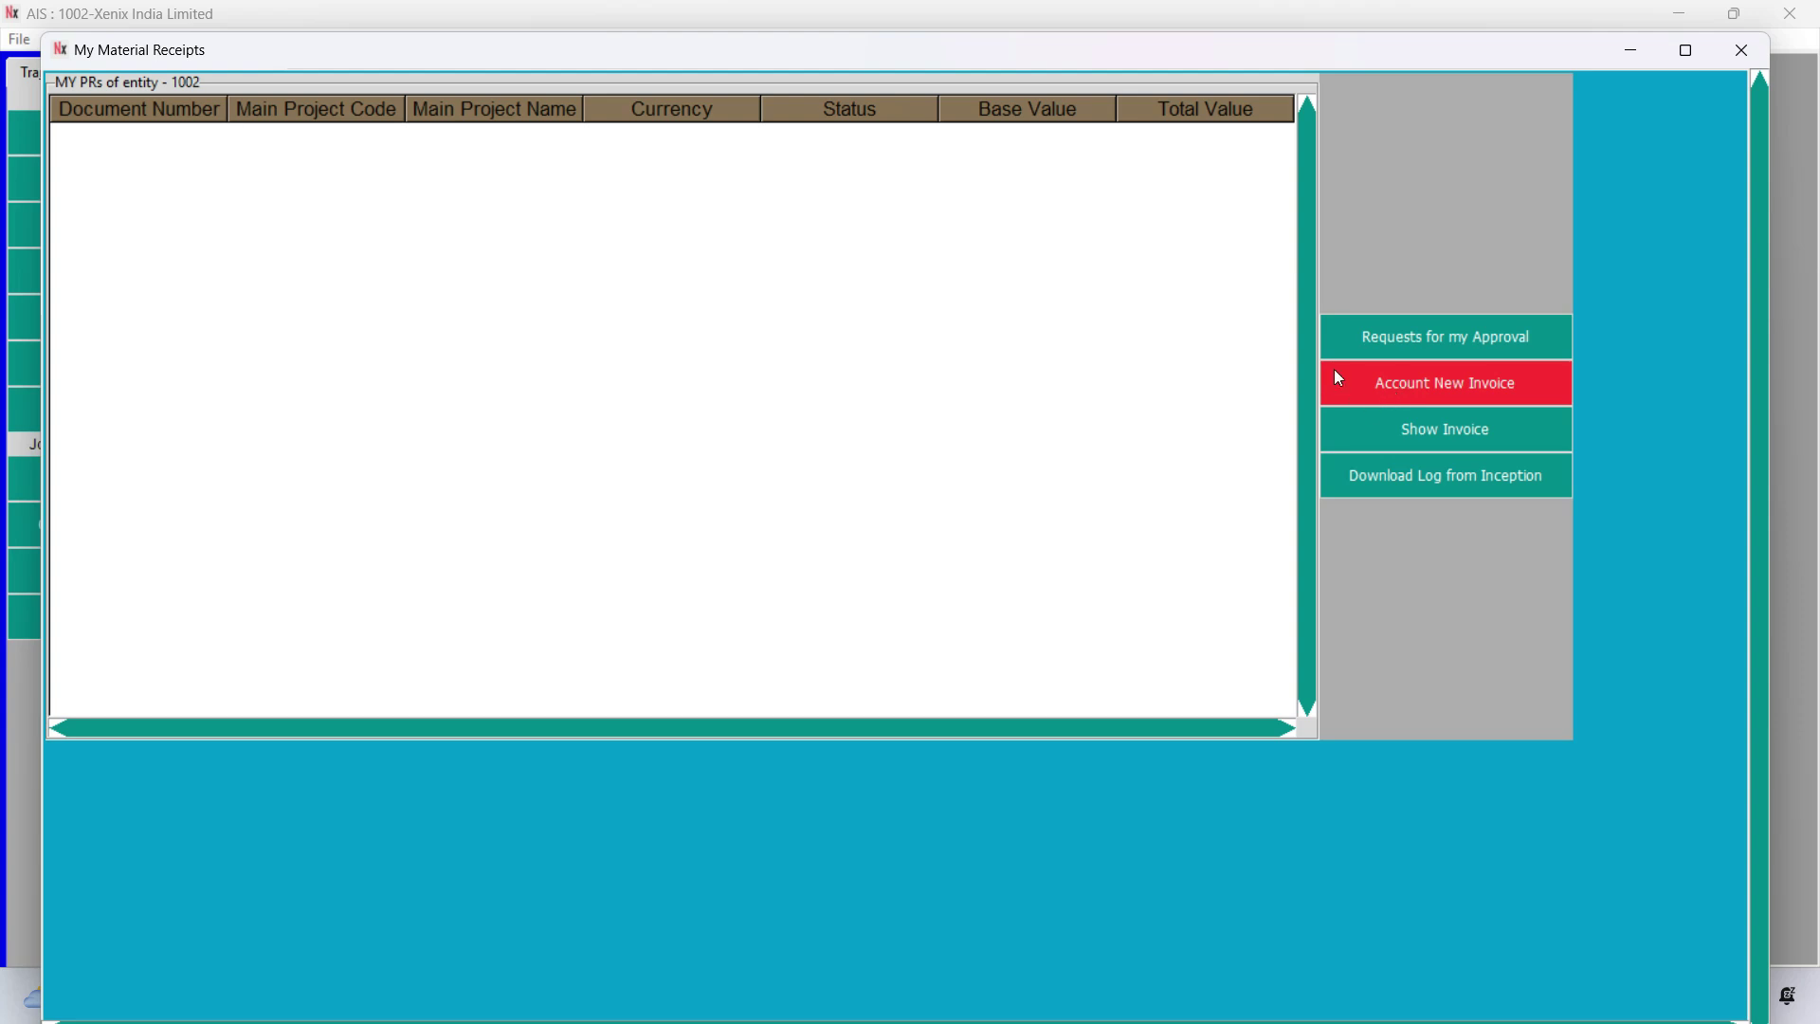
{"action": "left_click", "coordinate": [1375, 343]}
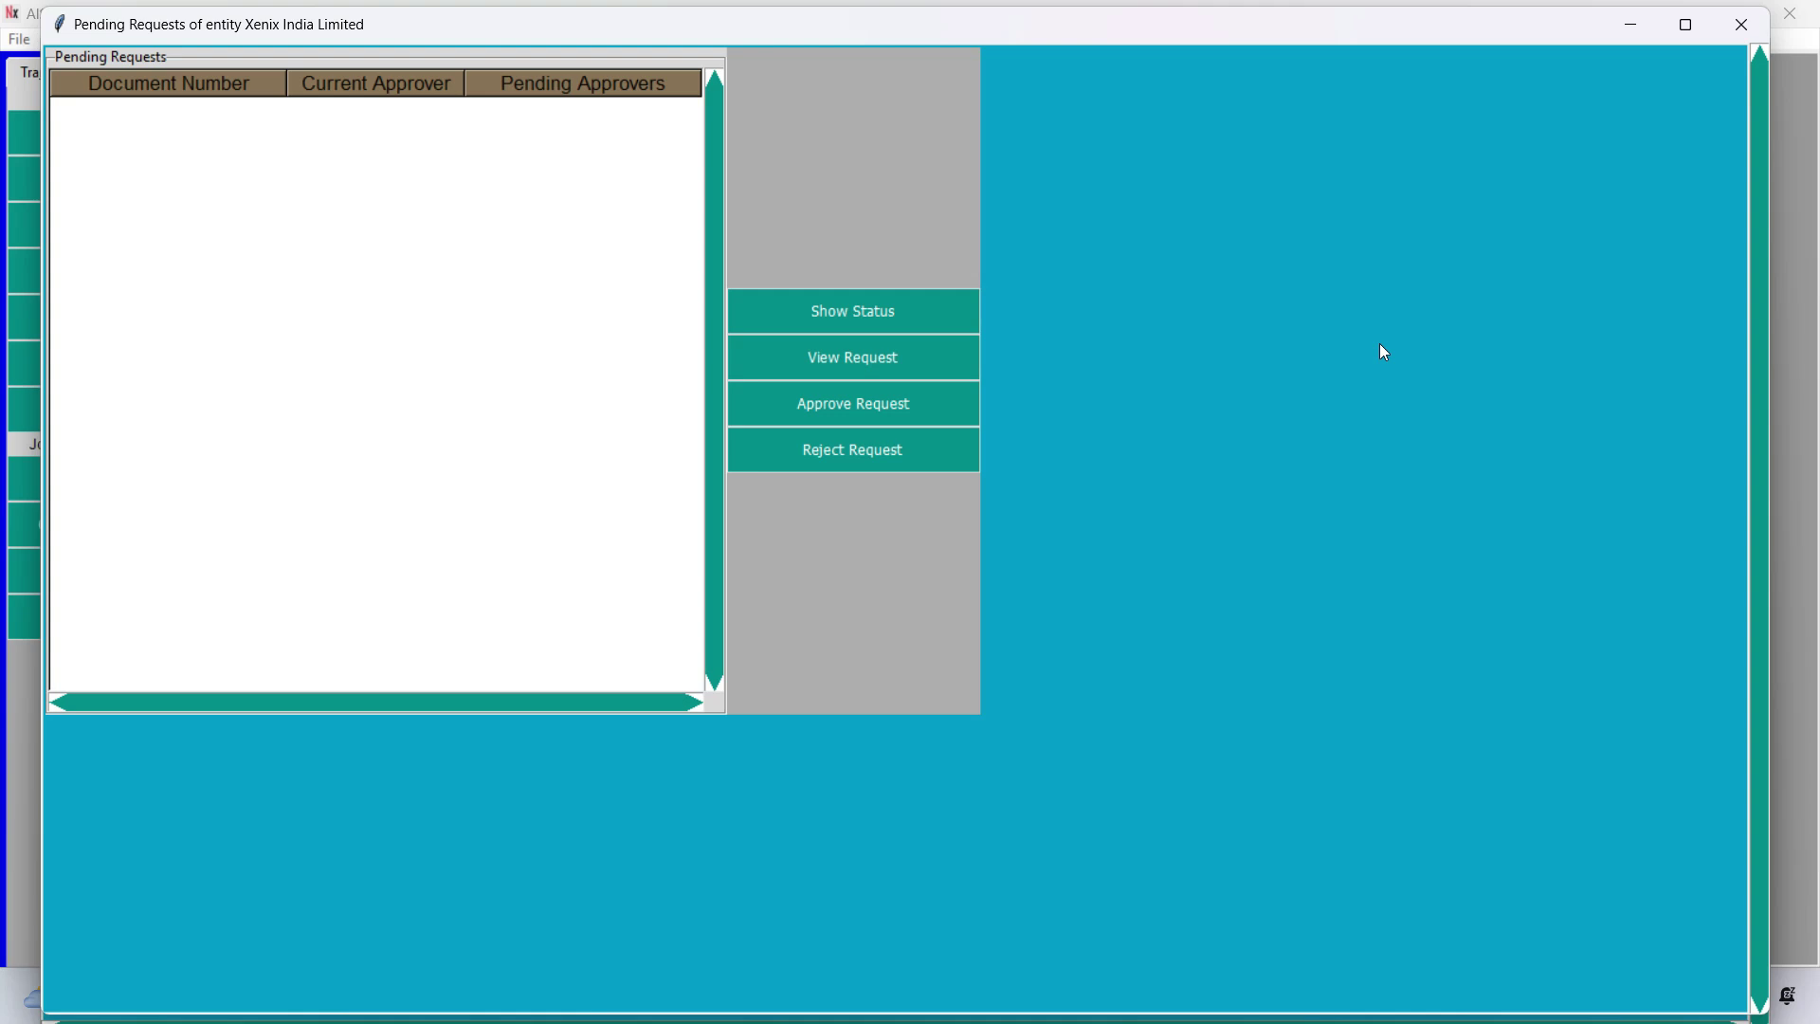
{"action": "key", "text": "alt+F4"}
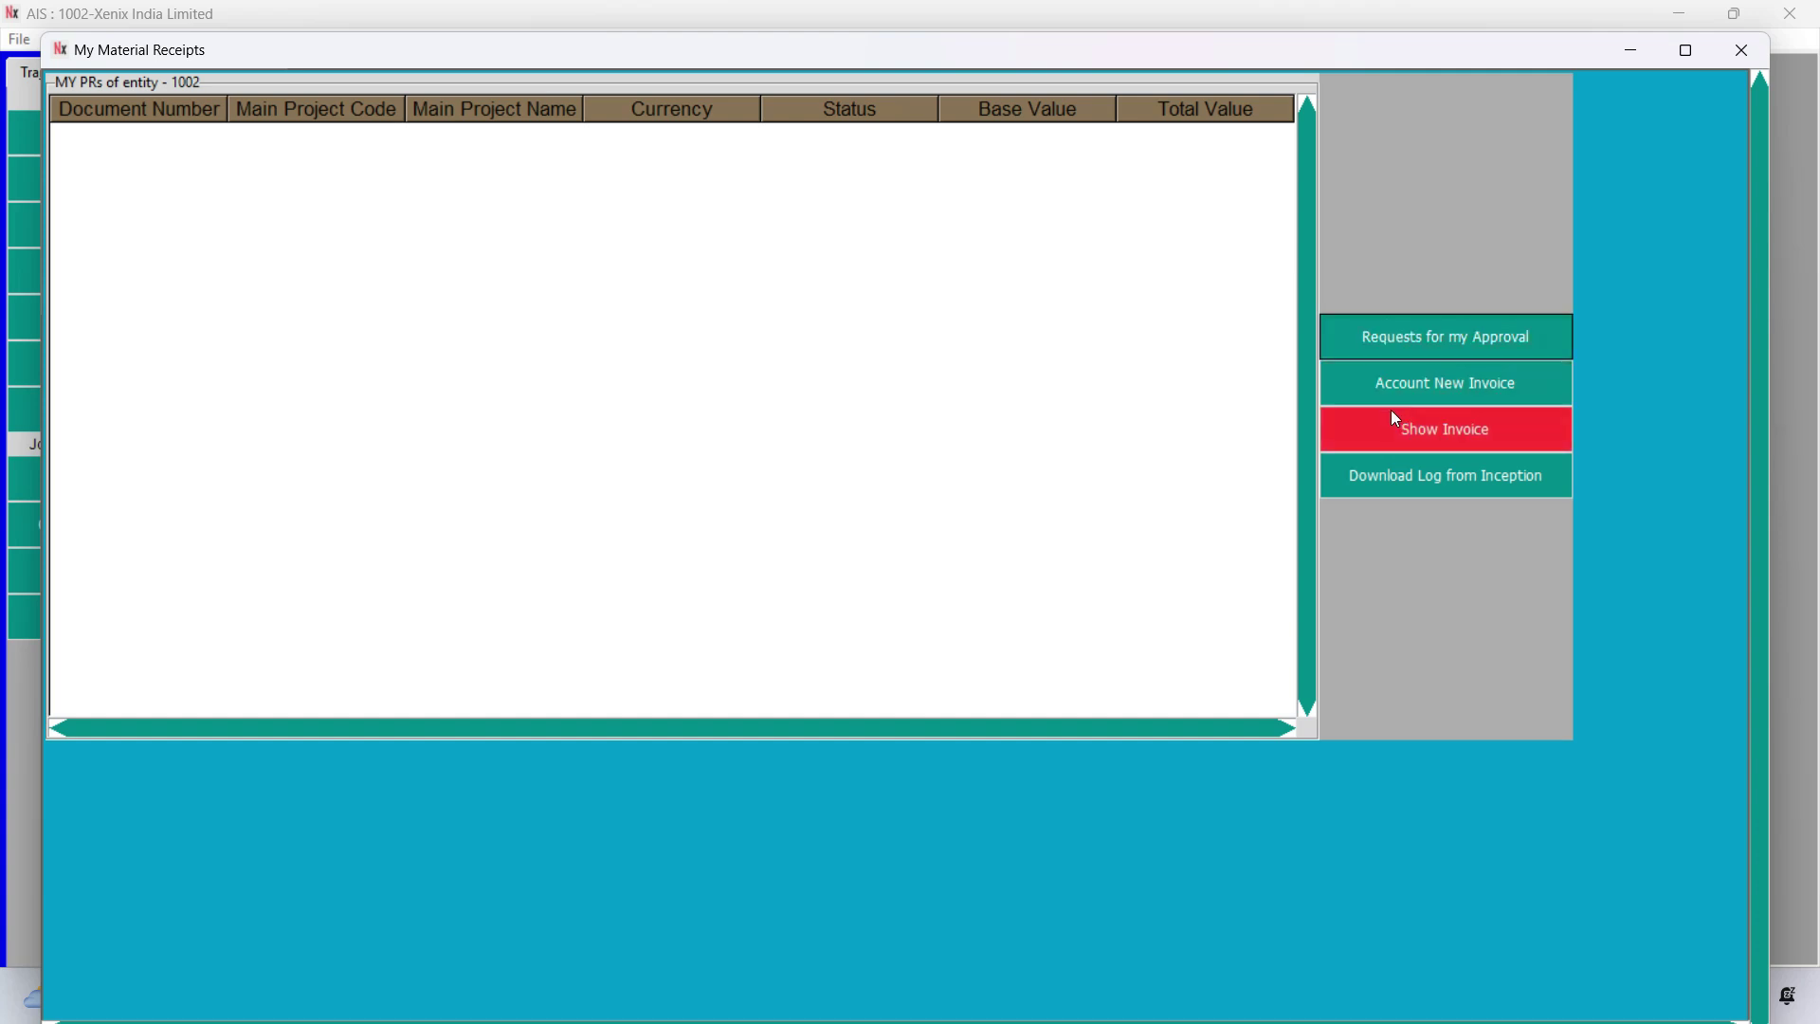
Open the invoice search and examine its Invoice Number, Invoice Accounted By and Invoice Accounted Between criteria
{"action": "left_click", "coordinate": [1436, 434]}
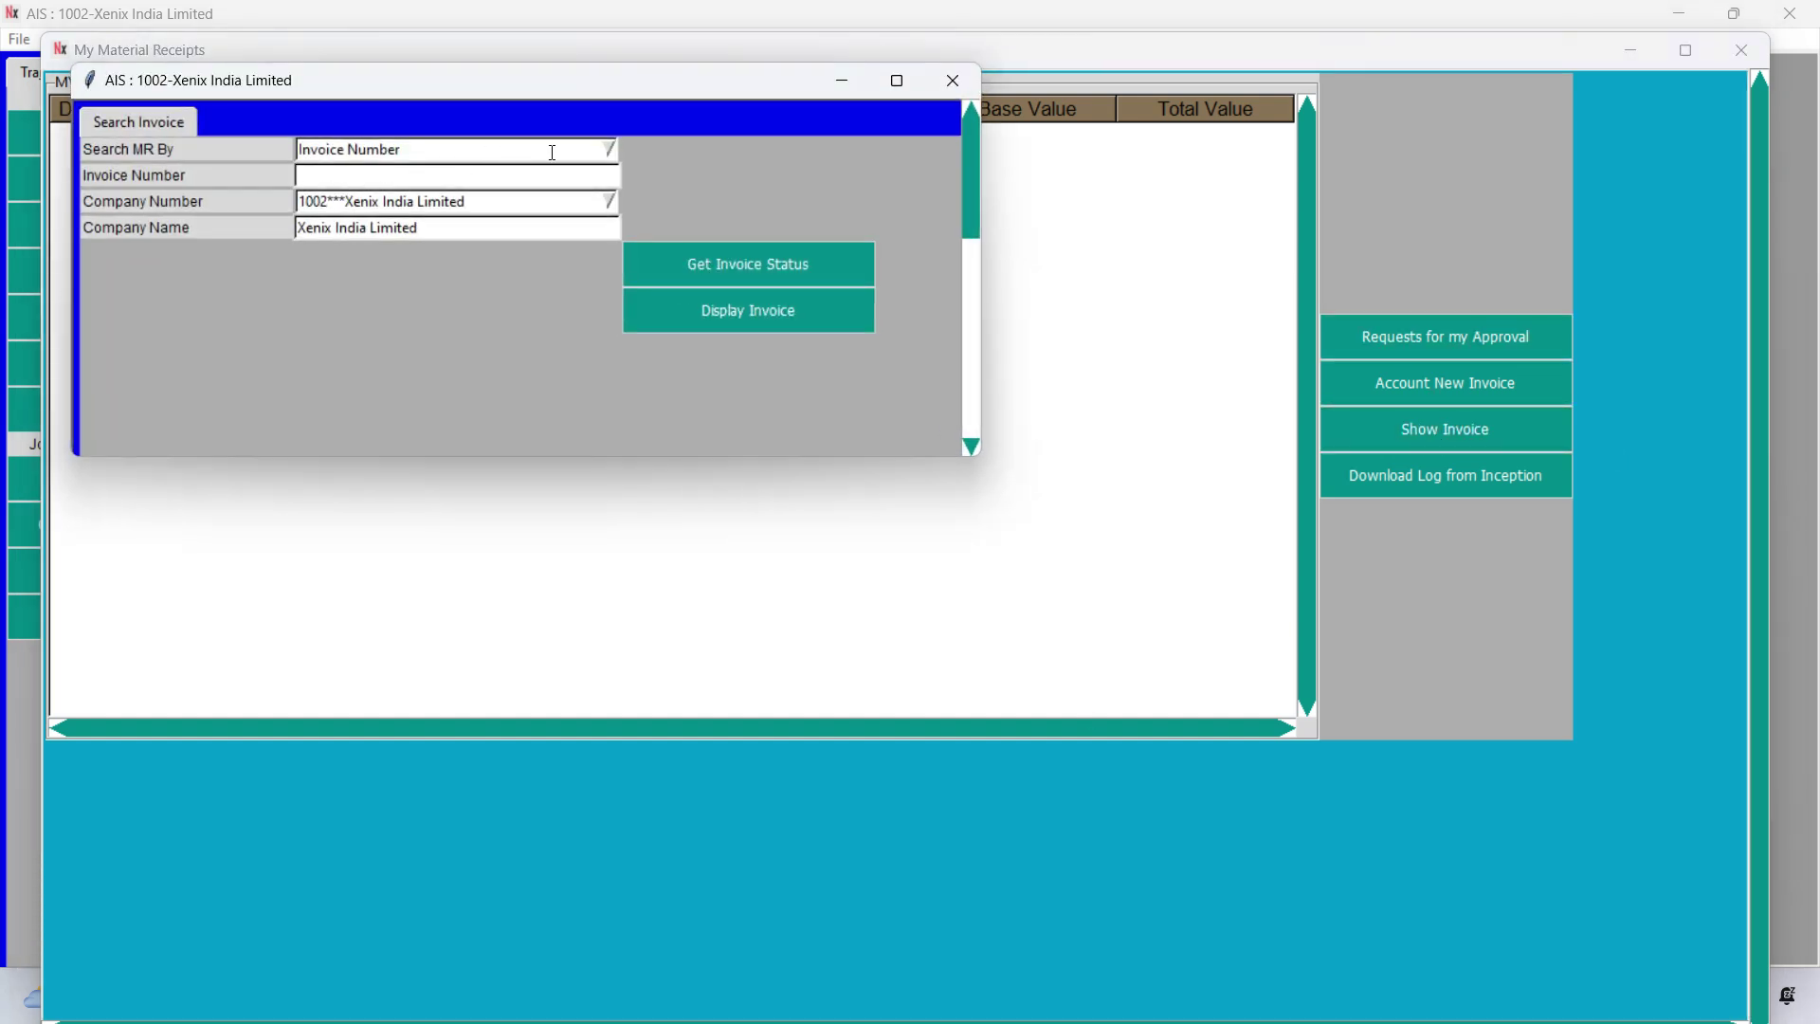
{"action": "left_click", "coordinate": [609, 150]}
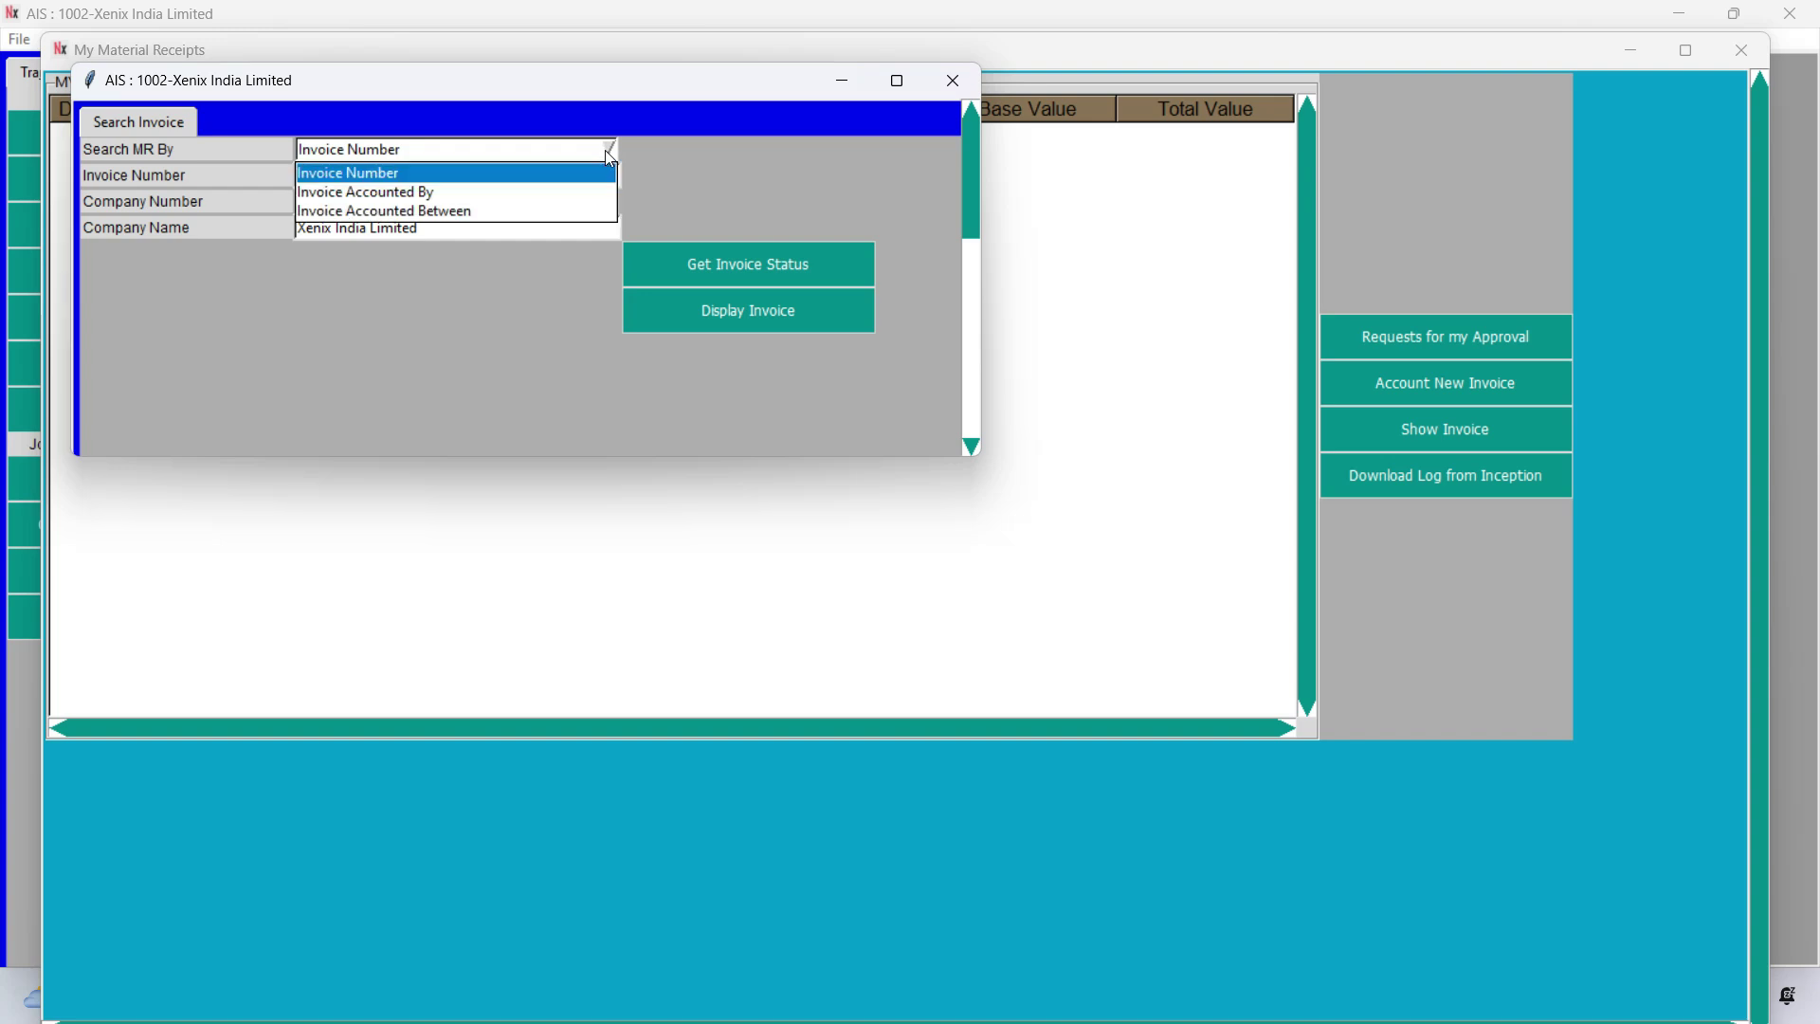
{"action": "left_click", "coordinate": [541, 178]}
{"action": "key", "text": "alt+Down"}
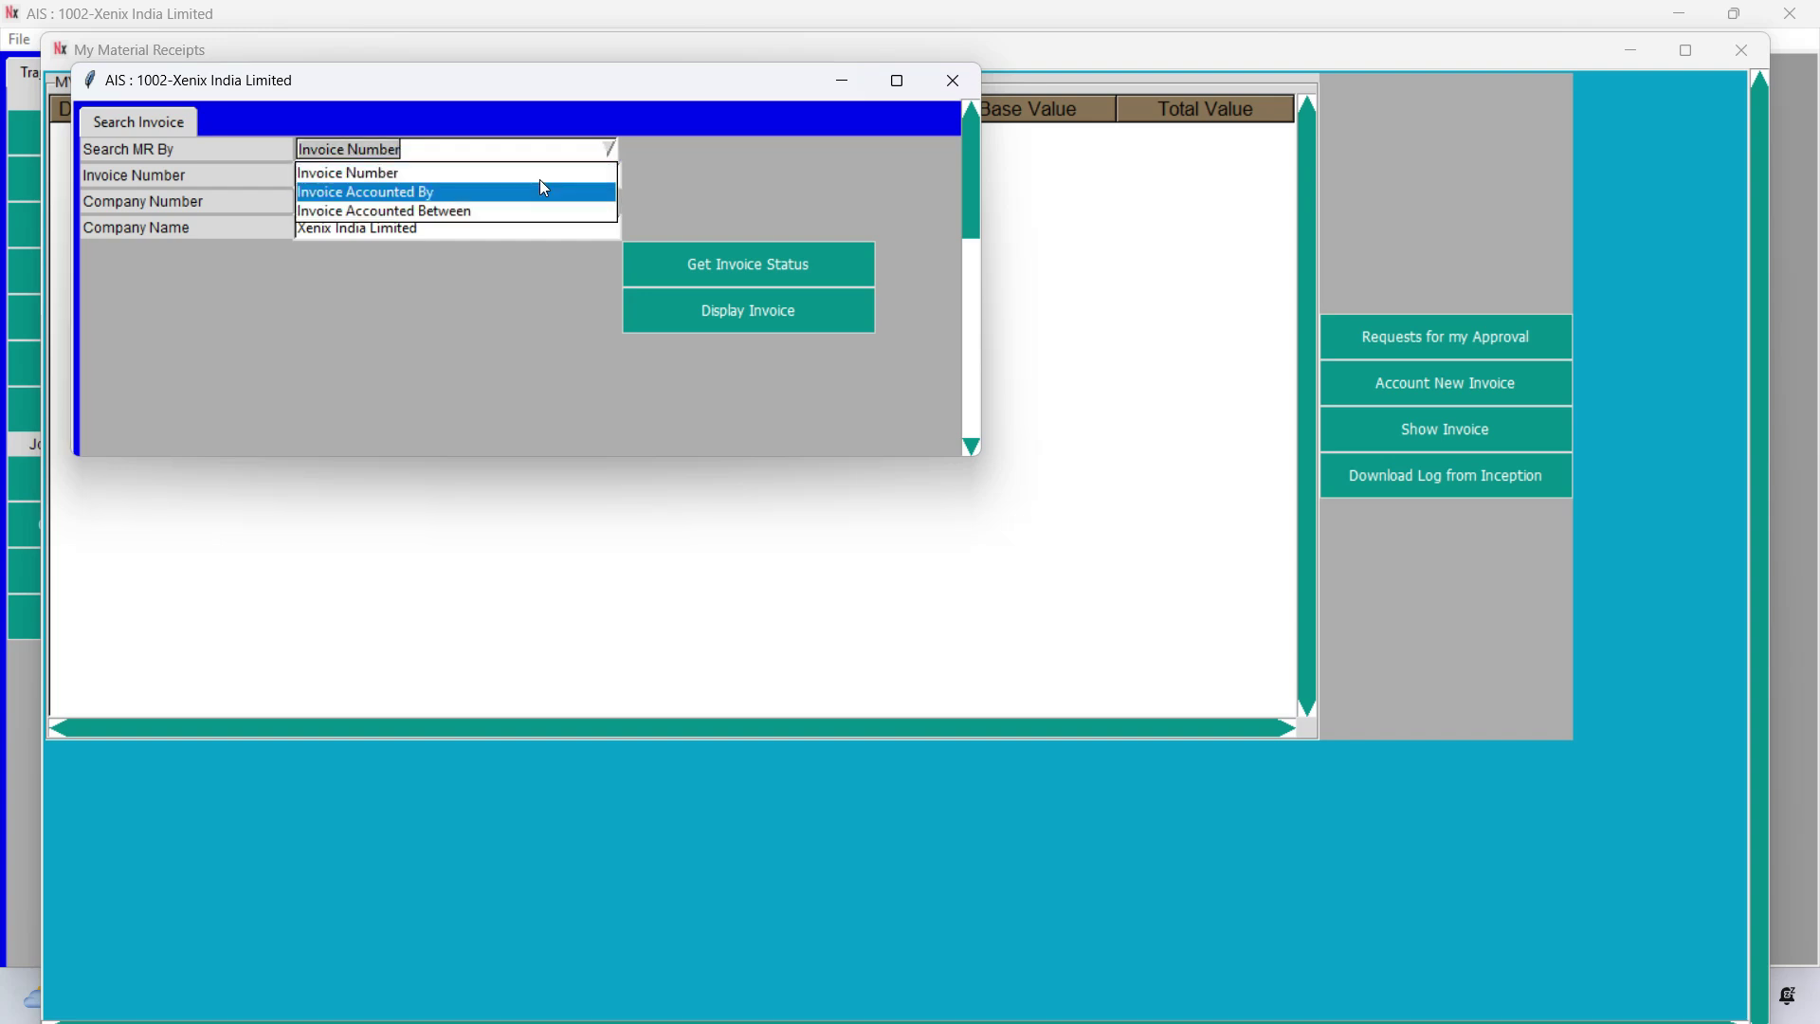
{"action": "left_click", "coordinate": [543, 189]}
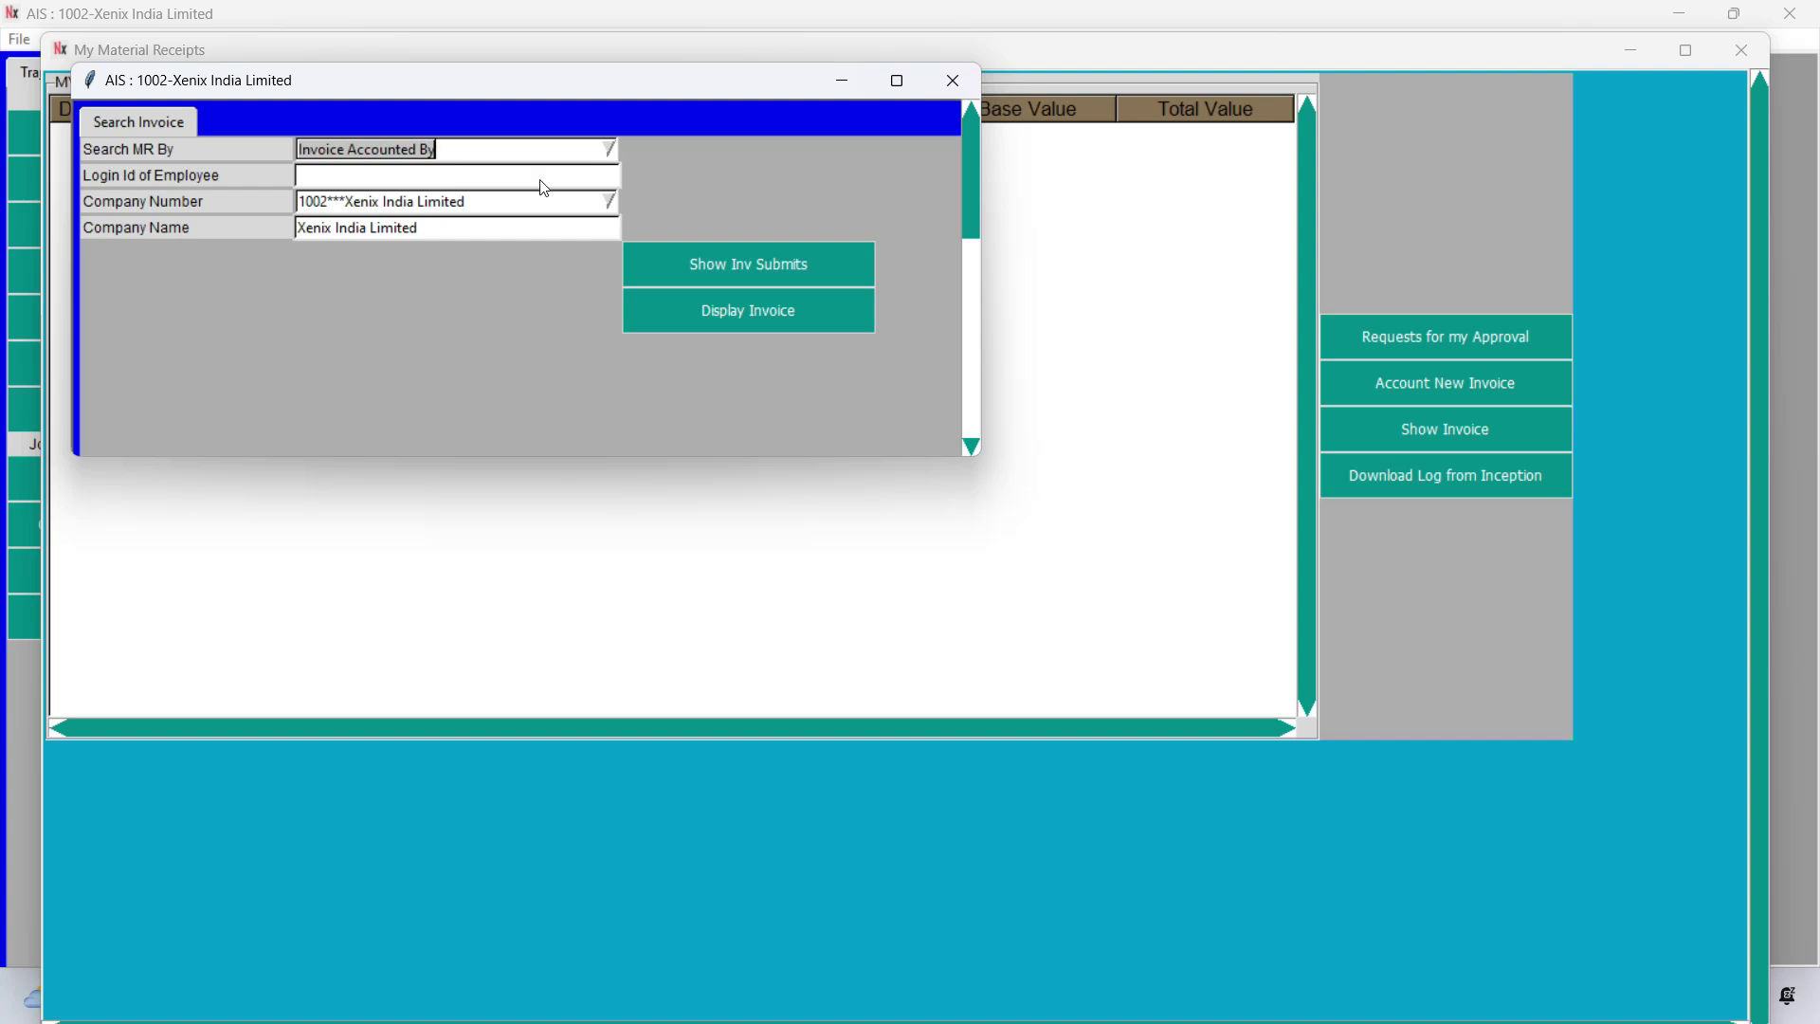
{"action": "key", "text": "Down"}
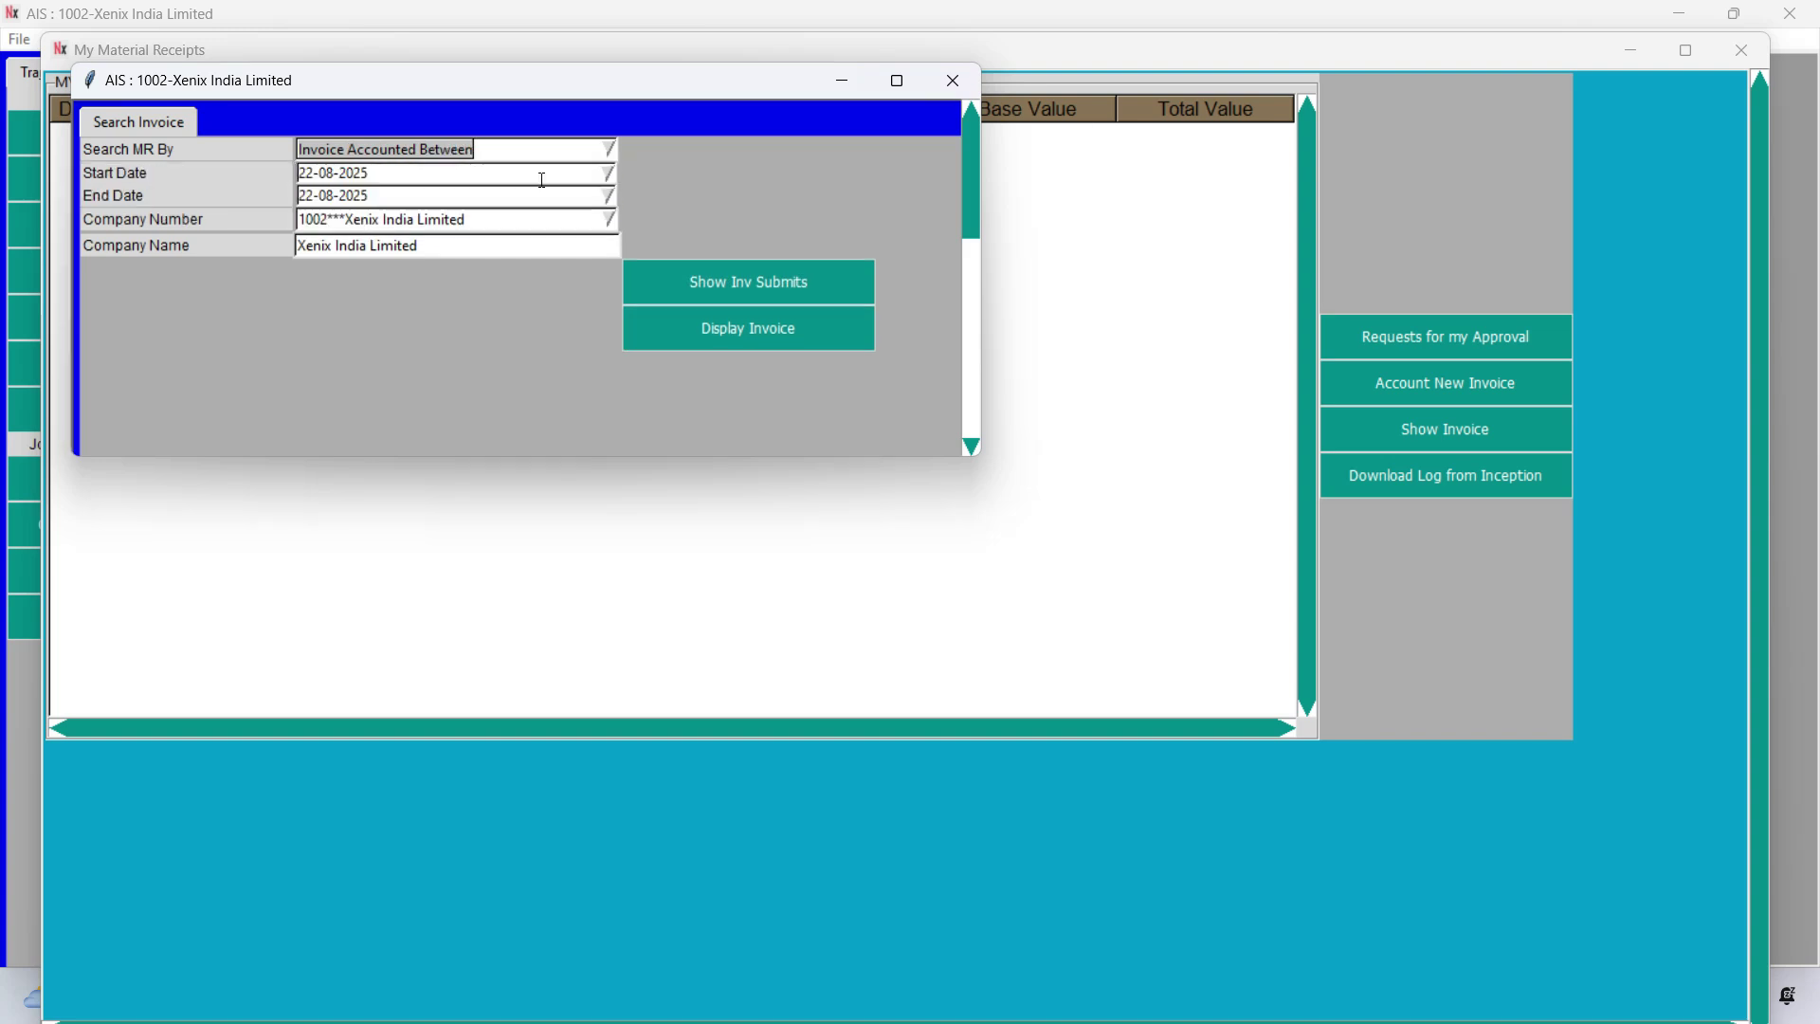
Search invoices by Invoice Accounted By, enter the employee's login ID, and list that employee's invoice submits
{"action": "left_click", "coordinate": [609, 149]}
{"action": "left_click", "coordinate": [481, 193]}
{"action": "type", "text": "rohan"}
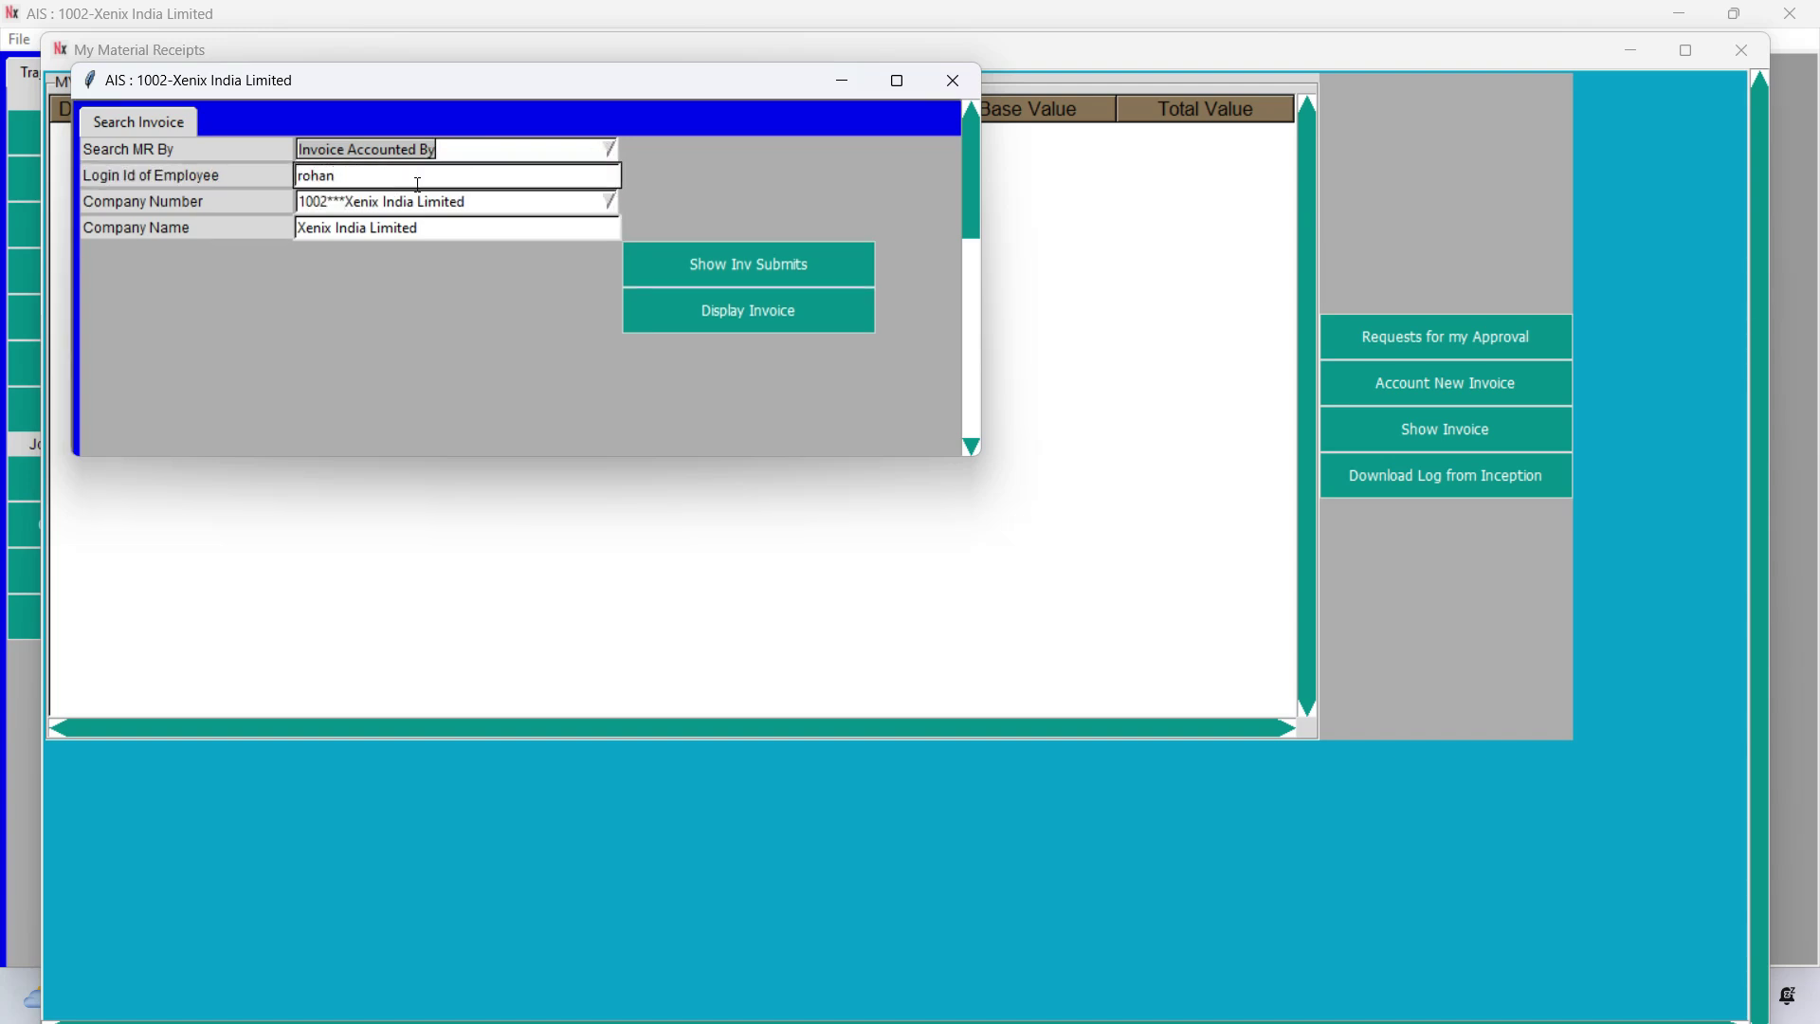
{"action": "double_click", "coordinate": [319, 180]}
{"action": "type", "text": "vikram"}
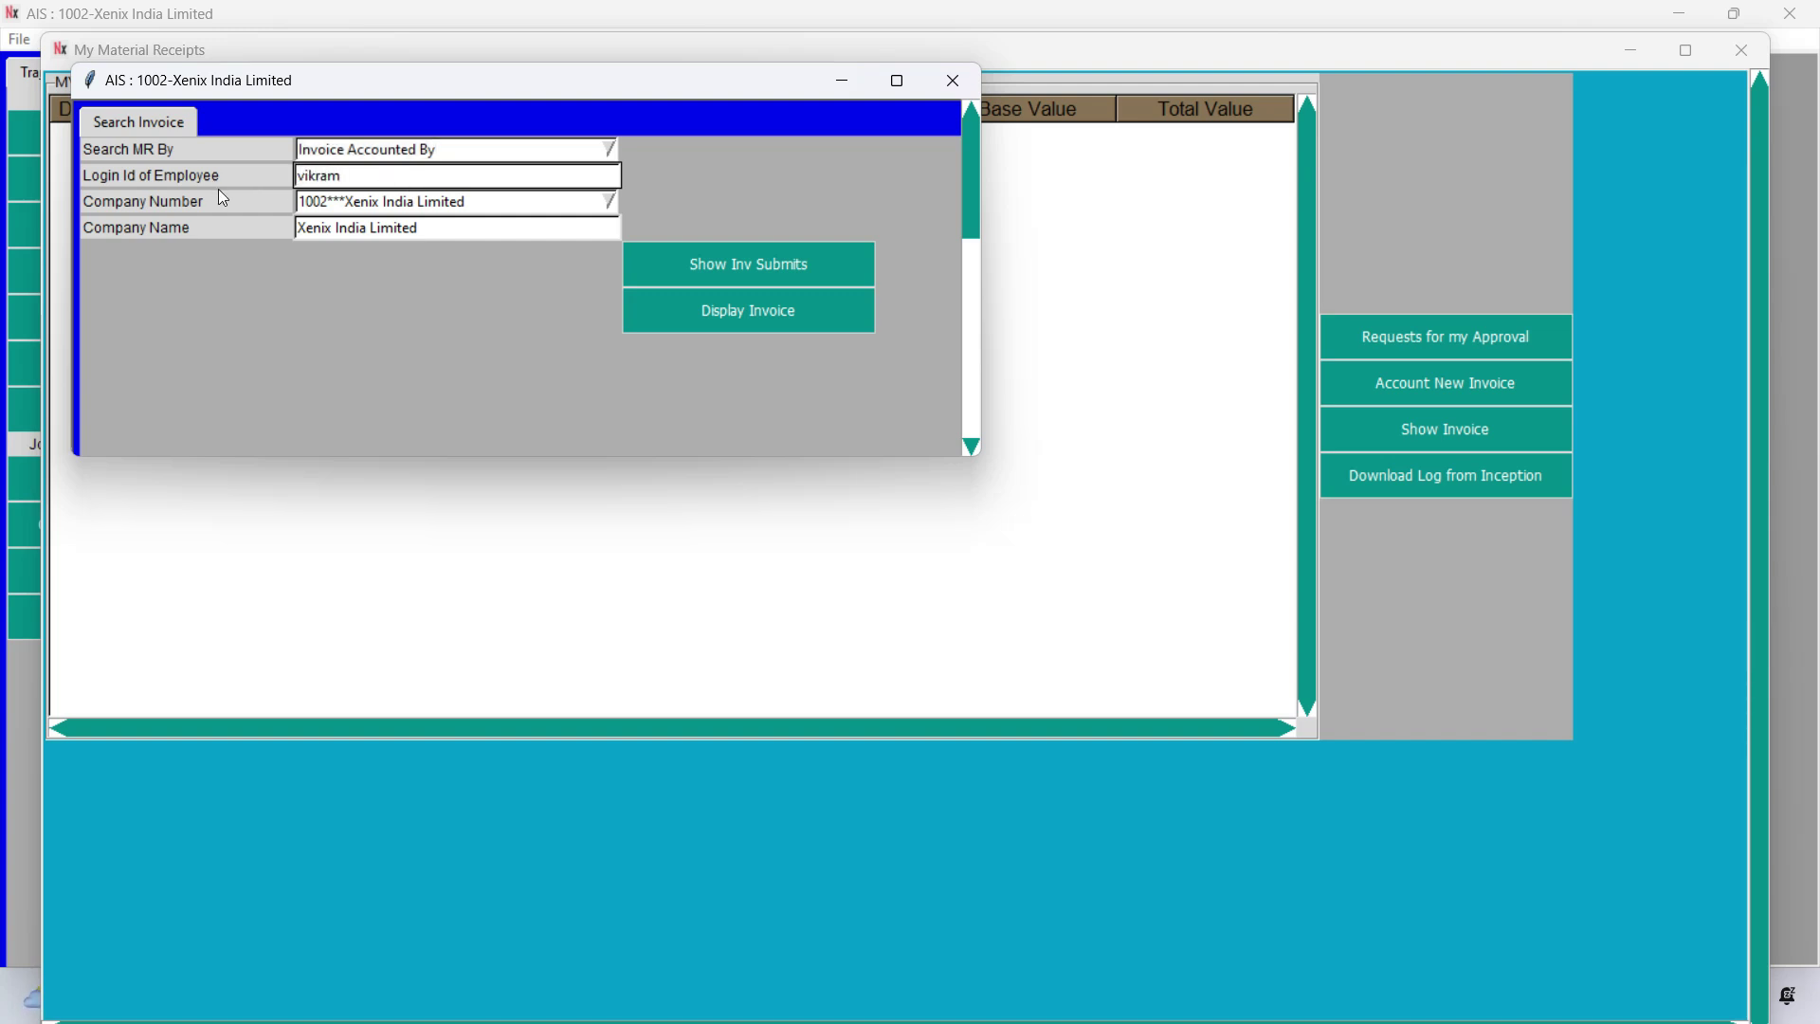
{"action": "left_click", "coordinate": [630, 252]}
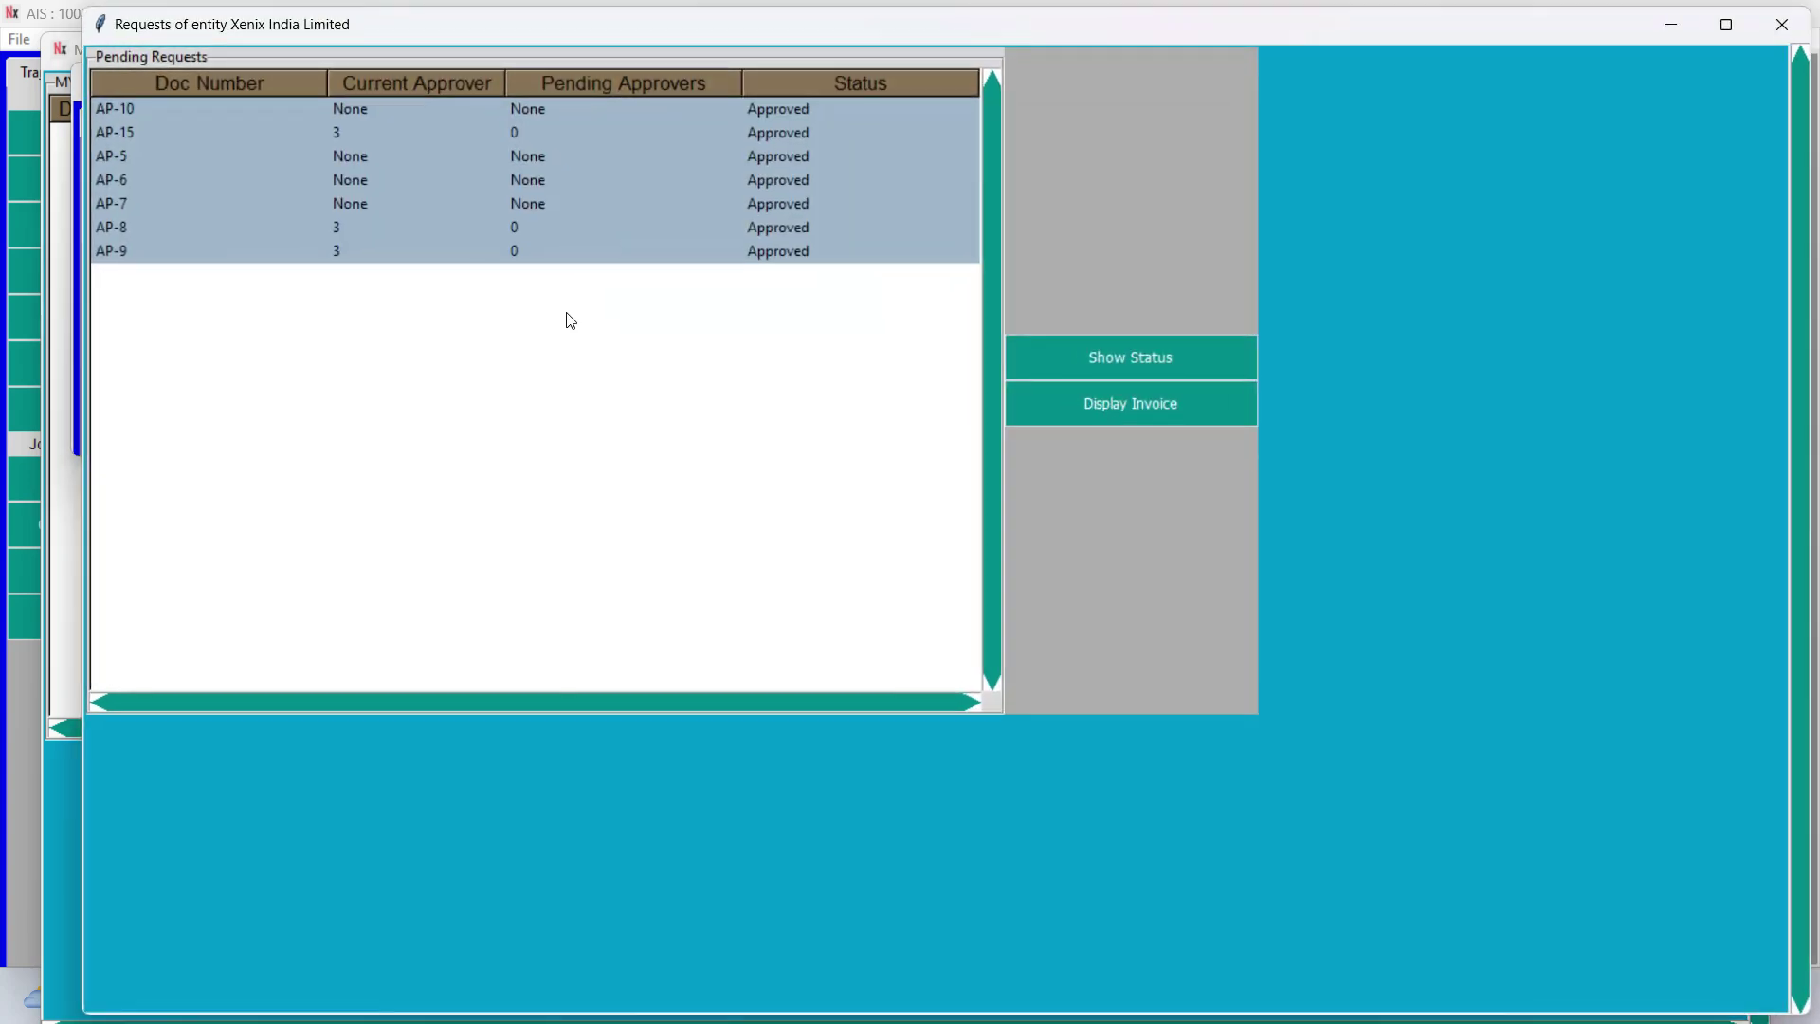
Show the approval status of invoice AP-7, widen the Employee Name column to read it, and close the status view
{"action": "left_click", "coordinate": [129, 112]}
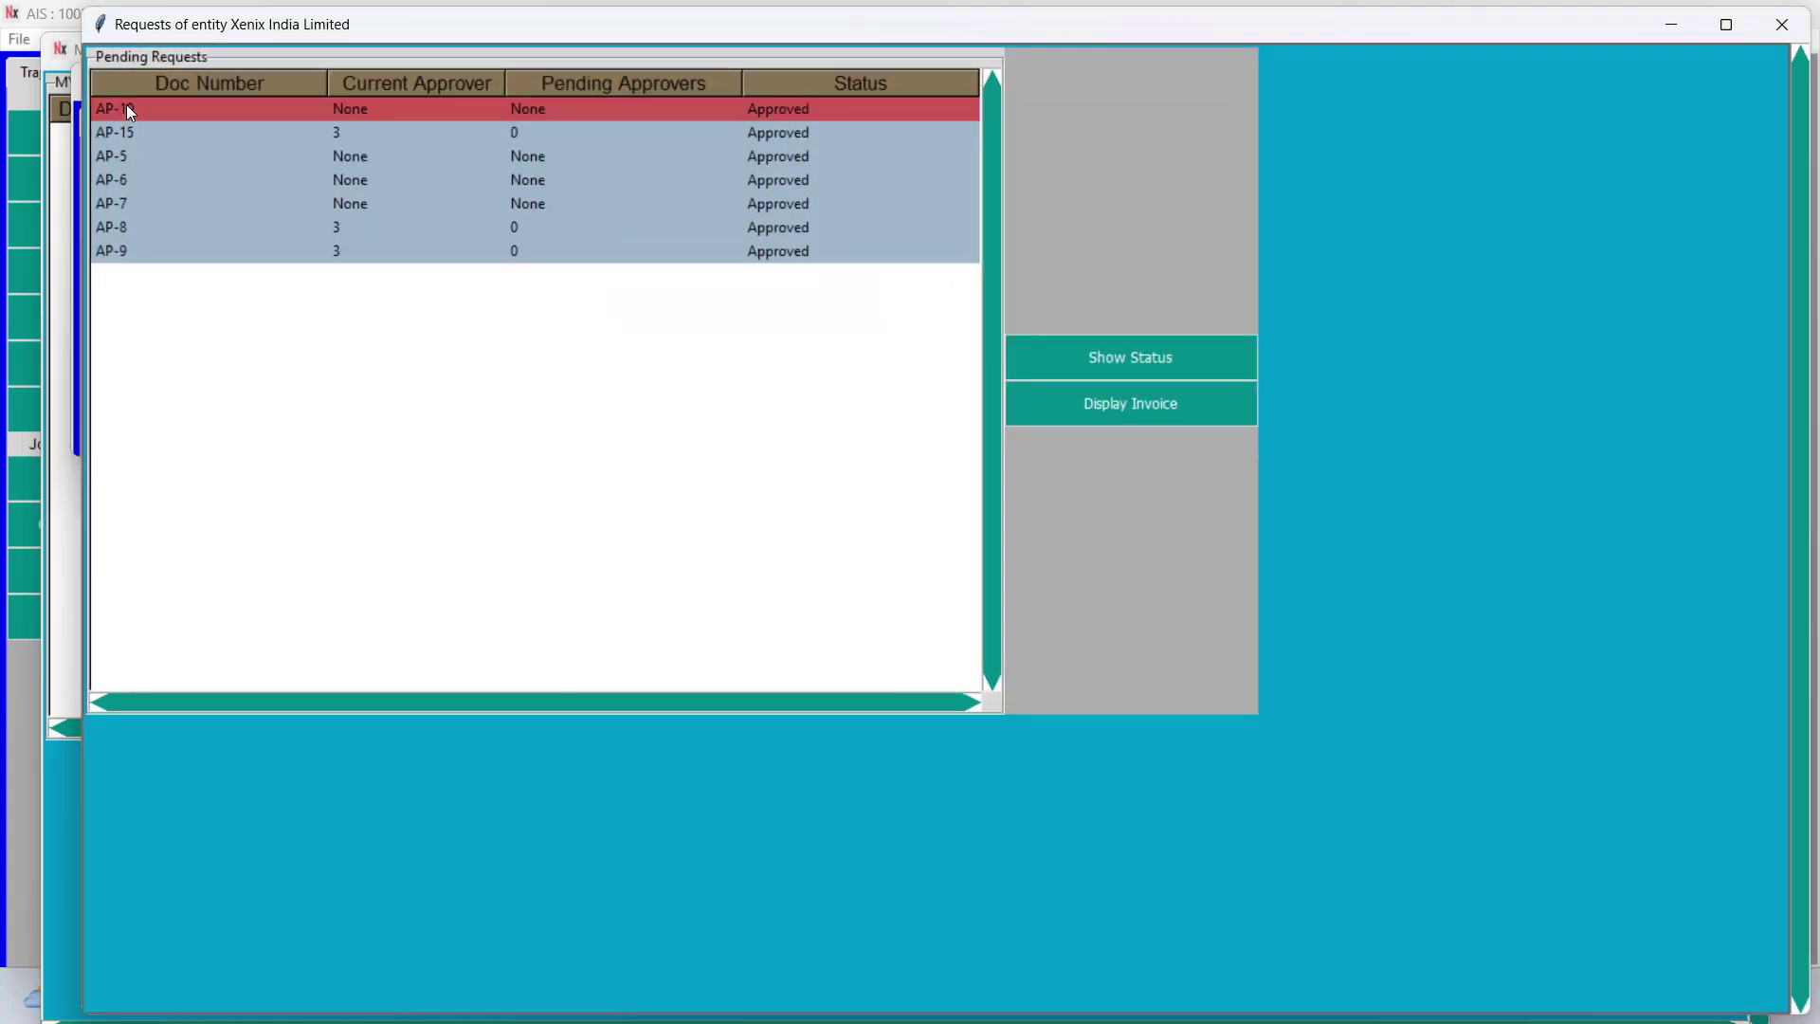
{"action": "left_click", "coordinate": [116, 138]}
{"action": "left_click", "coordinate": [112, 157]}
{"action": "left_click", "coordinate": [108, 182]}
{"action": "left_click", "coordinate": [110, 203]}
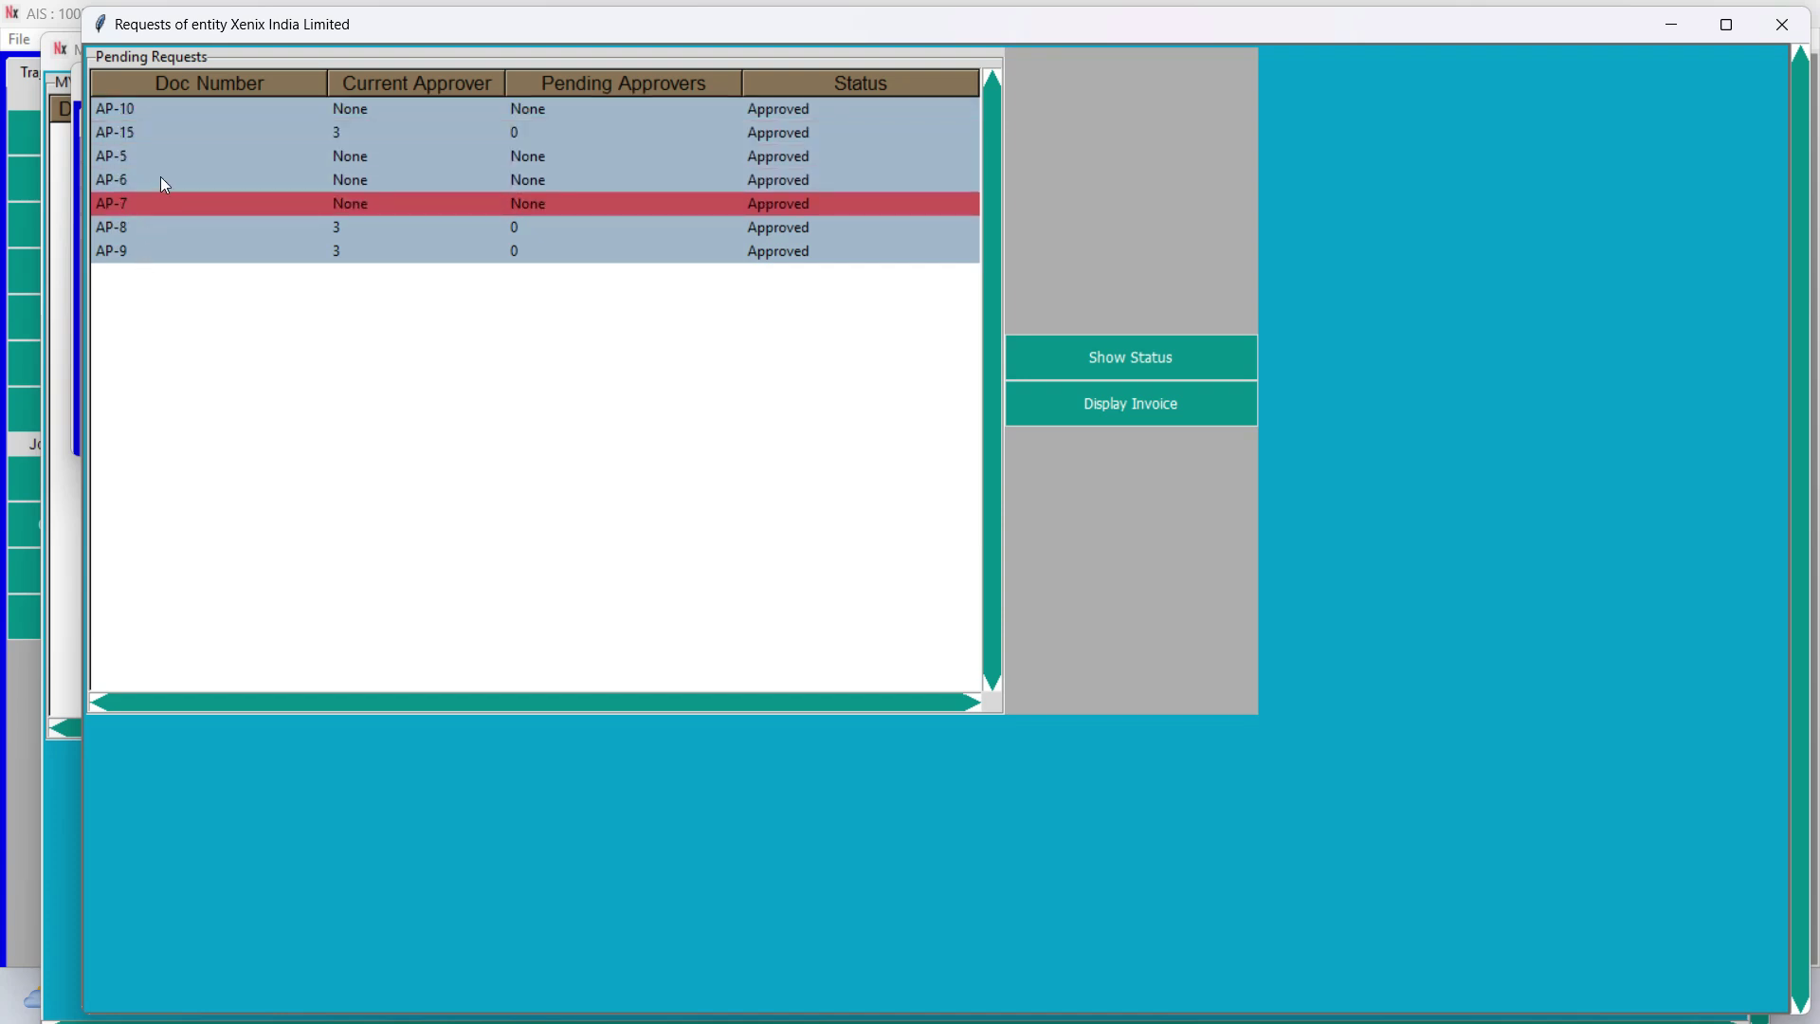
{"action": "left_click", "coordinate": [1093, 363]}
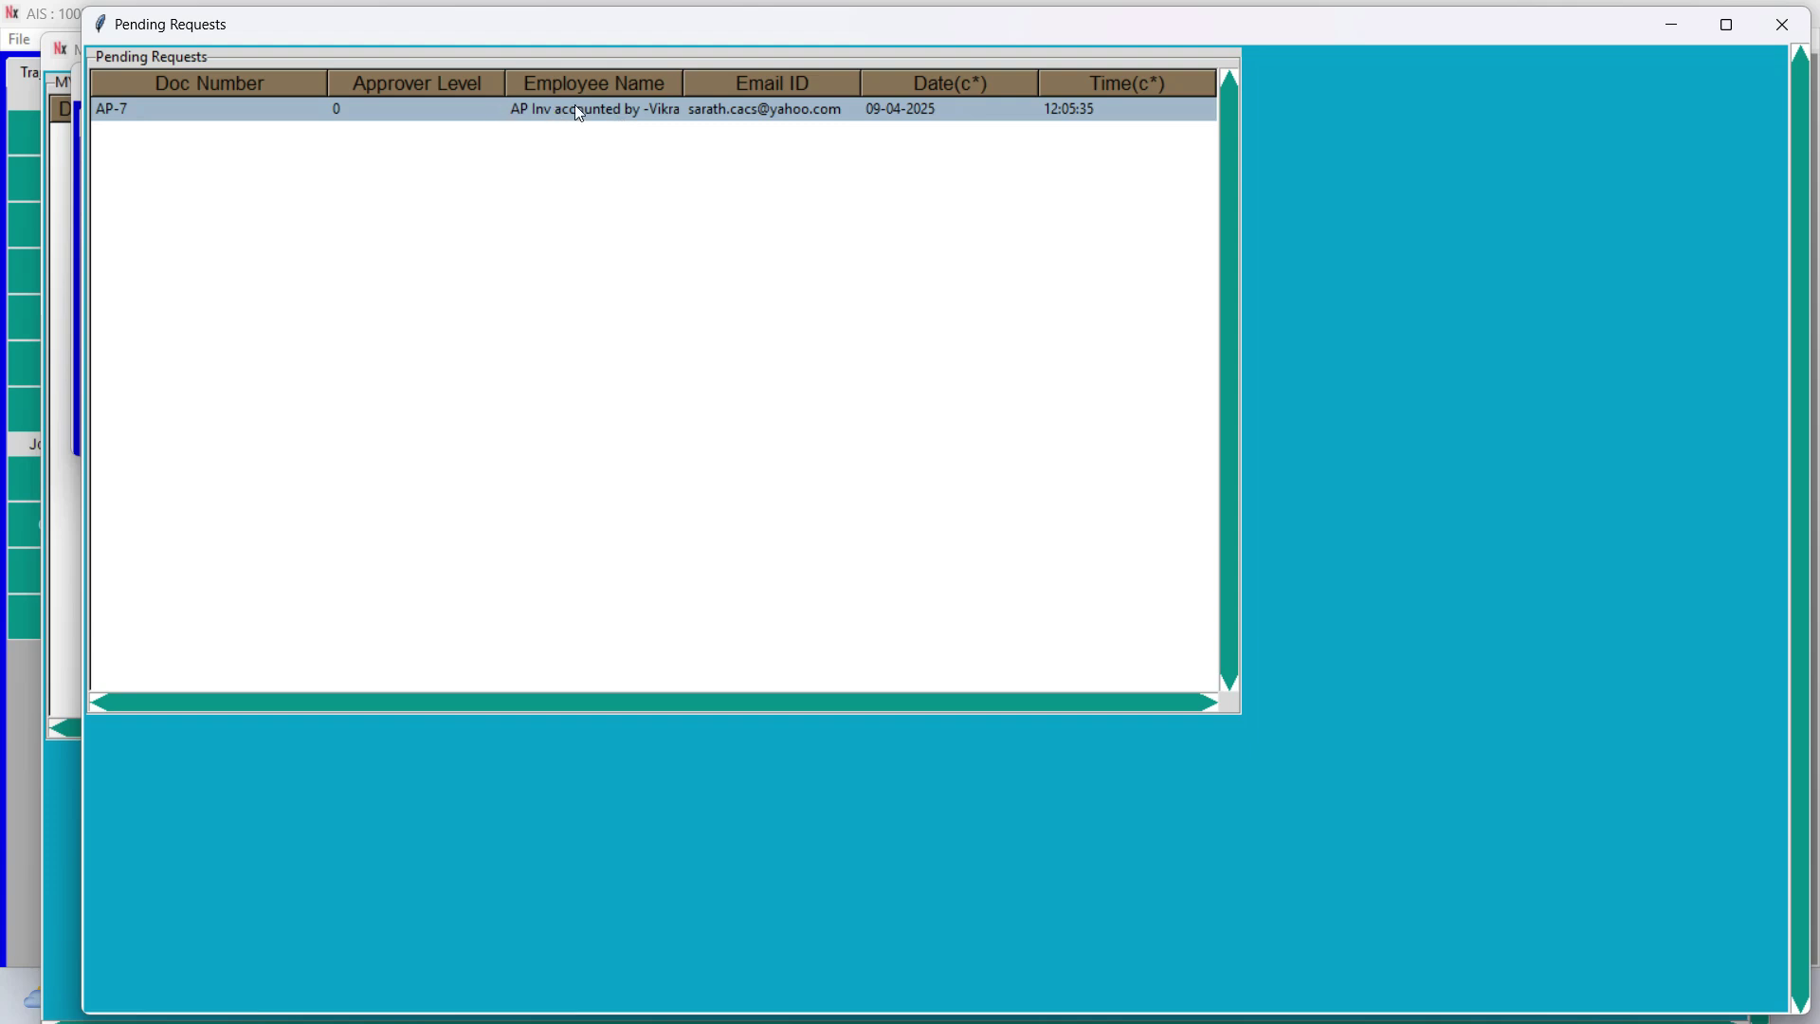
{"action": "left_click_drag", "start_coordinate": [682, 82], "coordinate": [720, 82]}
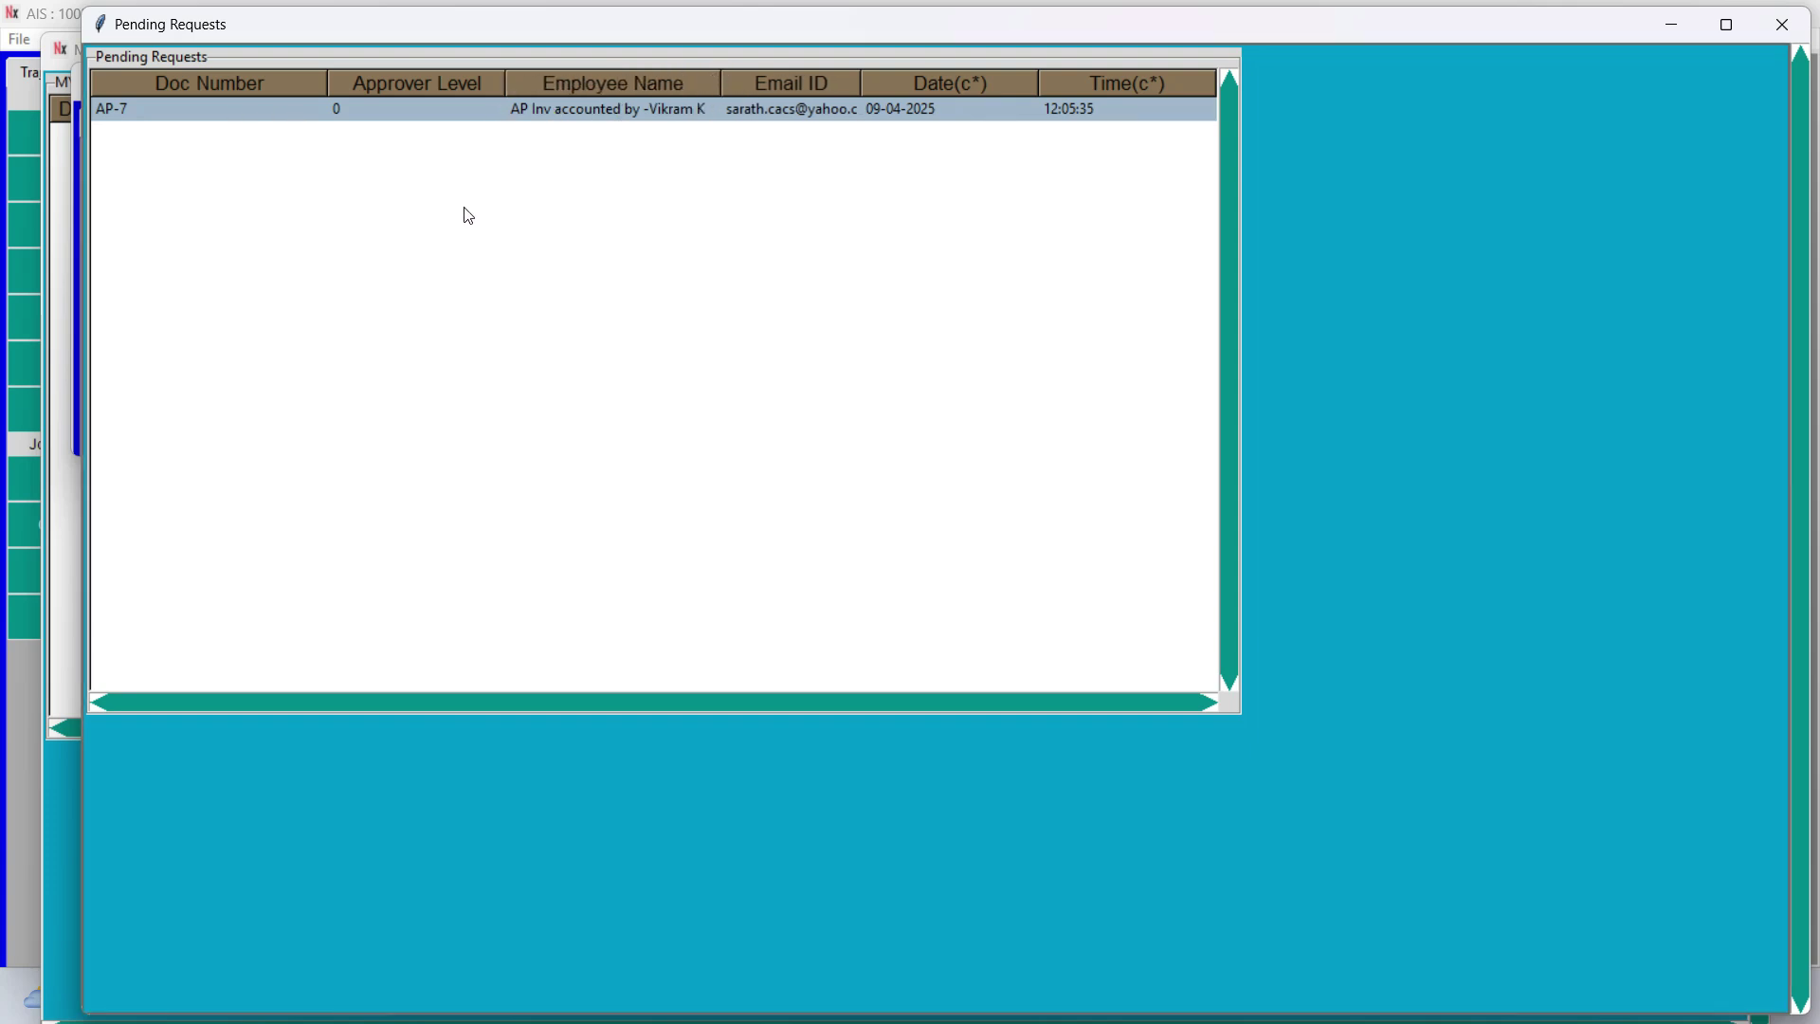
{"action": "key", "text": "alt+F4"}
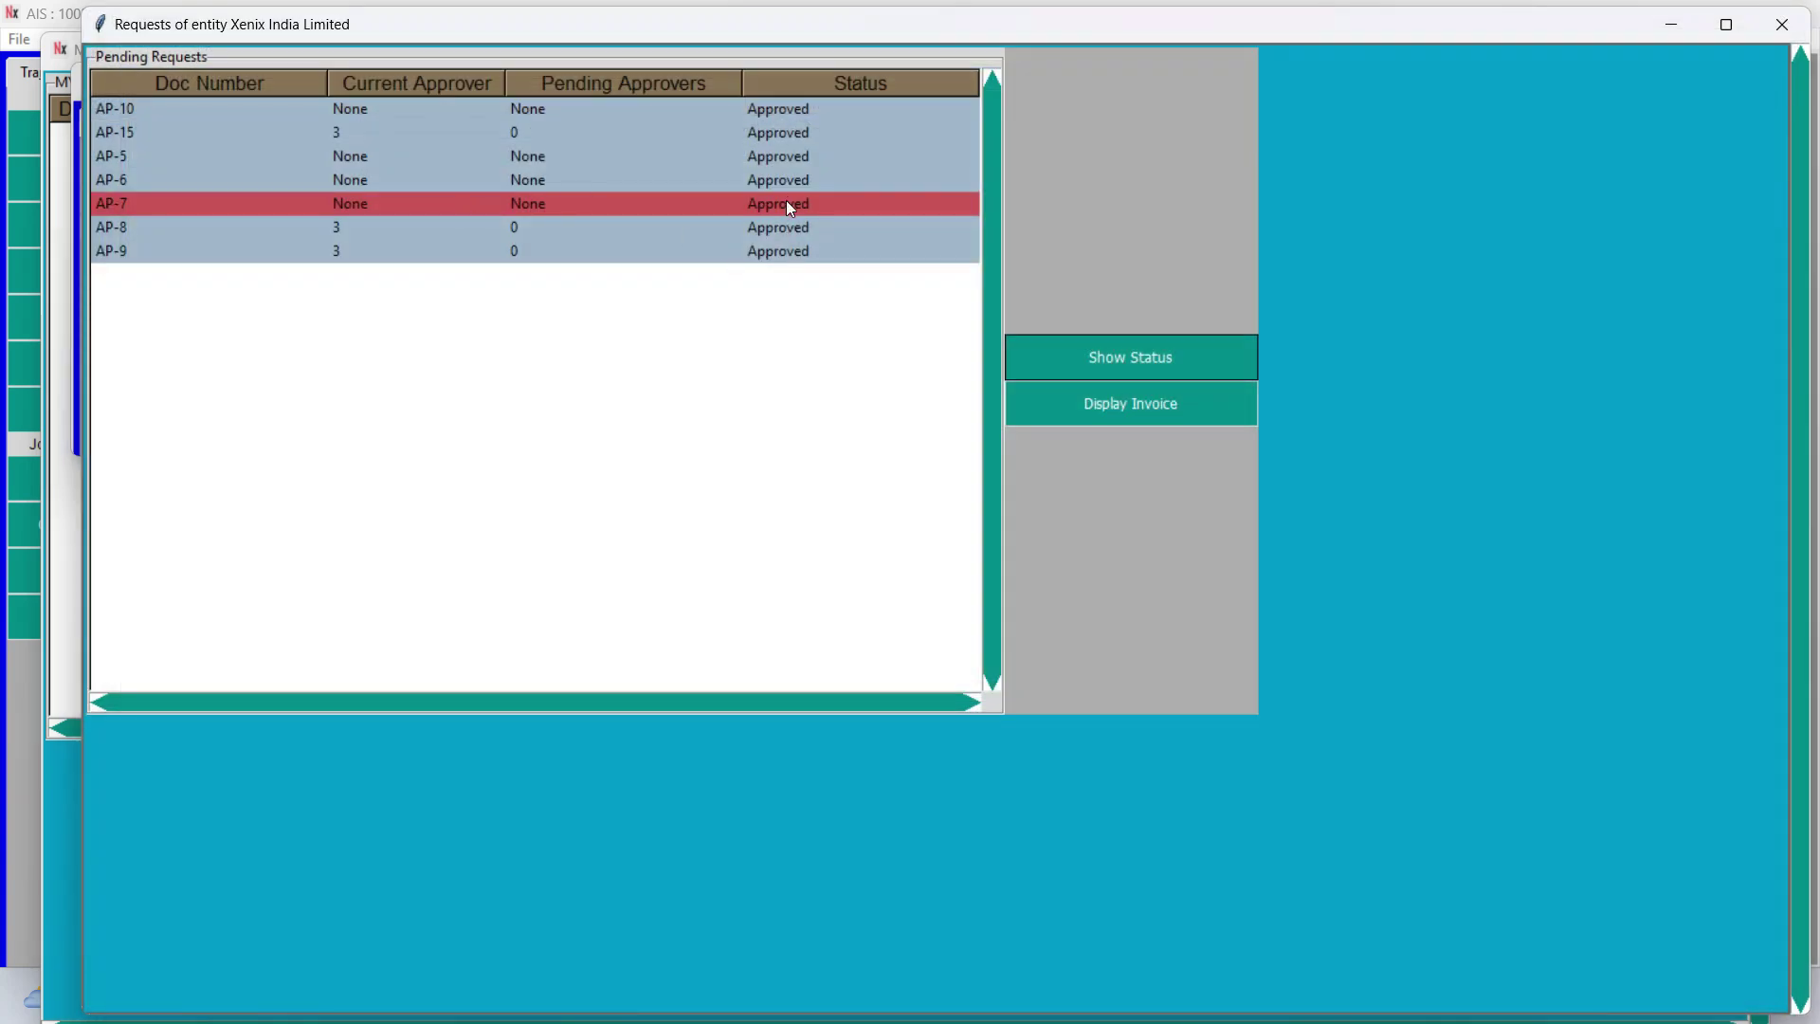
{"action": "left_click", "coordinate": [1095, 354]}
{"action": "key", "text": "alt+F4"}
Display invoice AP-7, look through its item and accounting details, and close the invoice, results and search windows
{"action": "left_click", "coordinate": [1156, 417]}
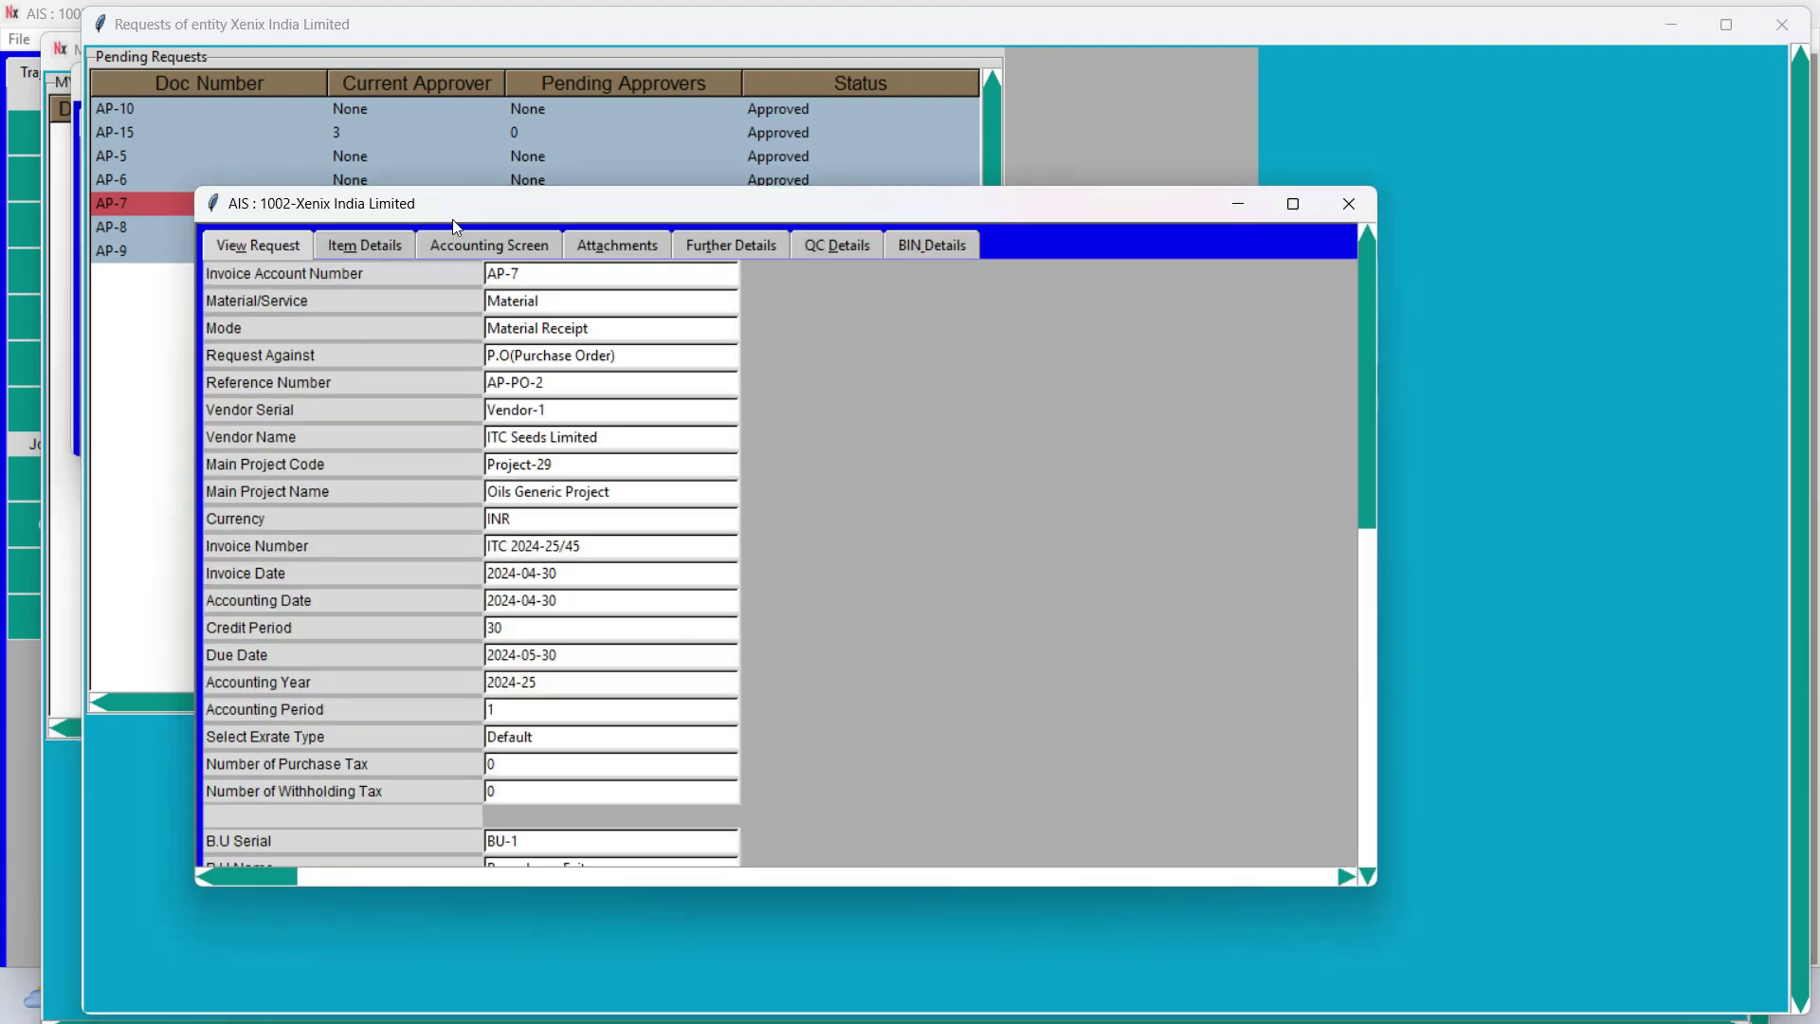
{"action": "left_click", "coordinate": [1293, 204]}
{"action": "left_click", "coordinate": [150, 53]}
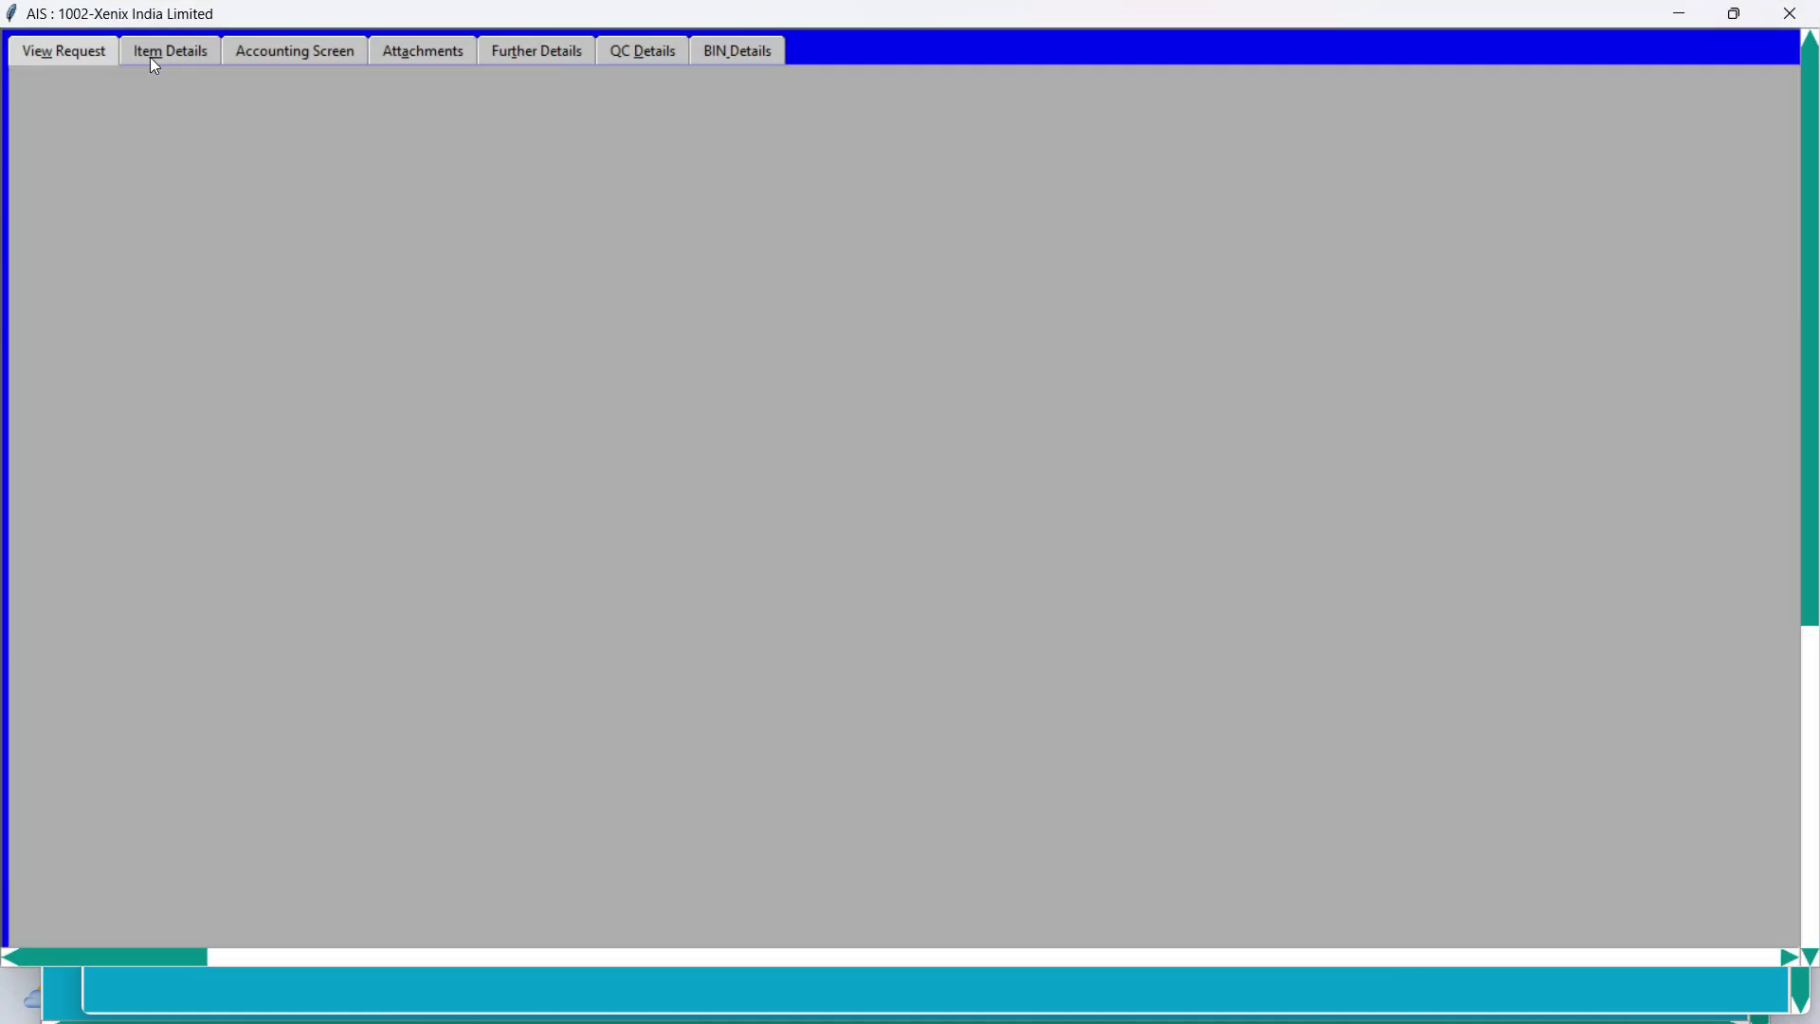
{"action": "left_click", "coordinate": [292, 52]}
{"action": "key", "text": "alt+F4"}
{"action": "key", "text": "alt+F4"}
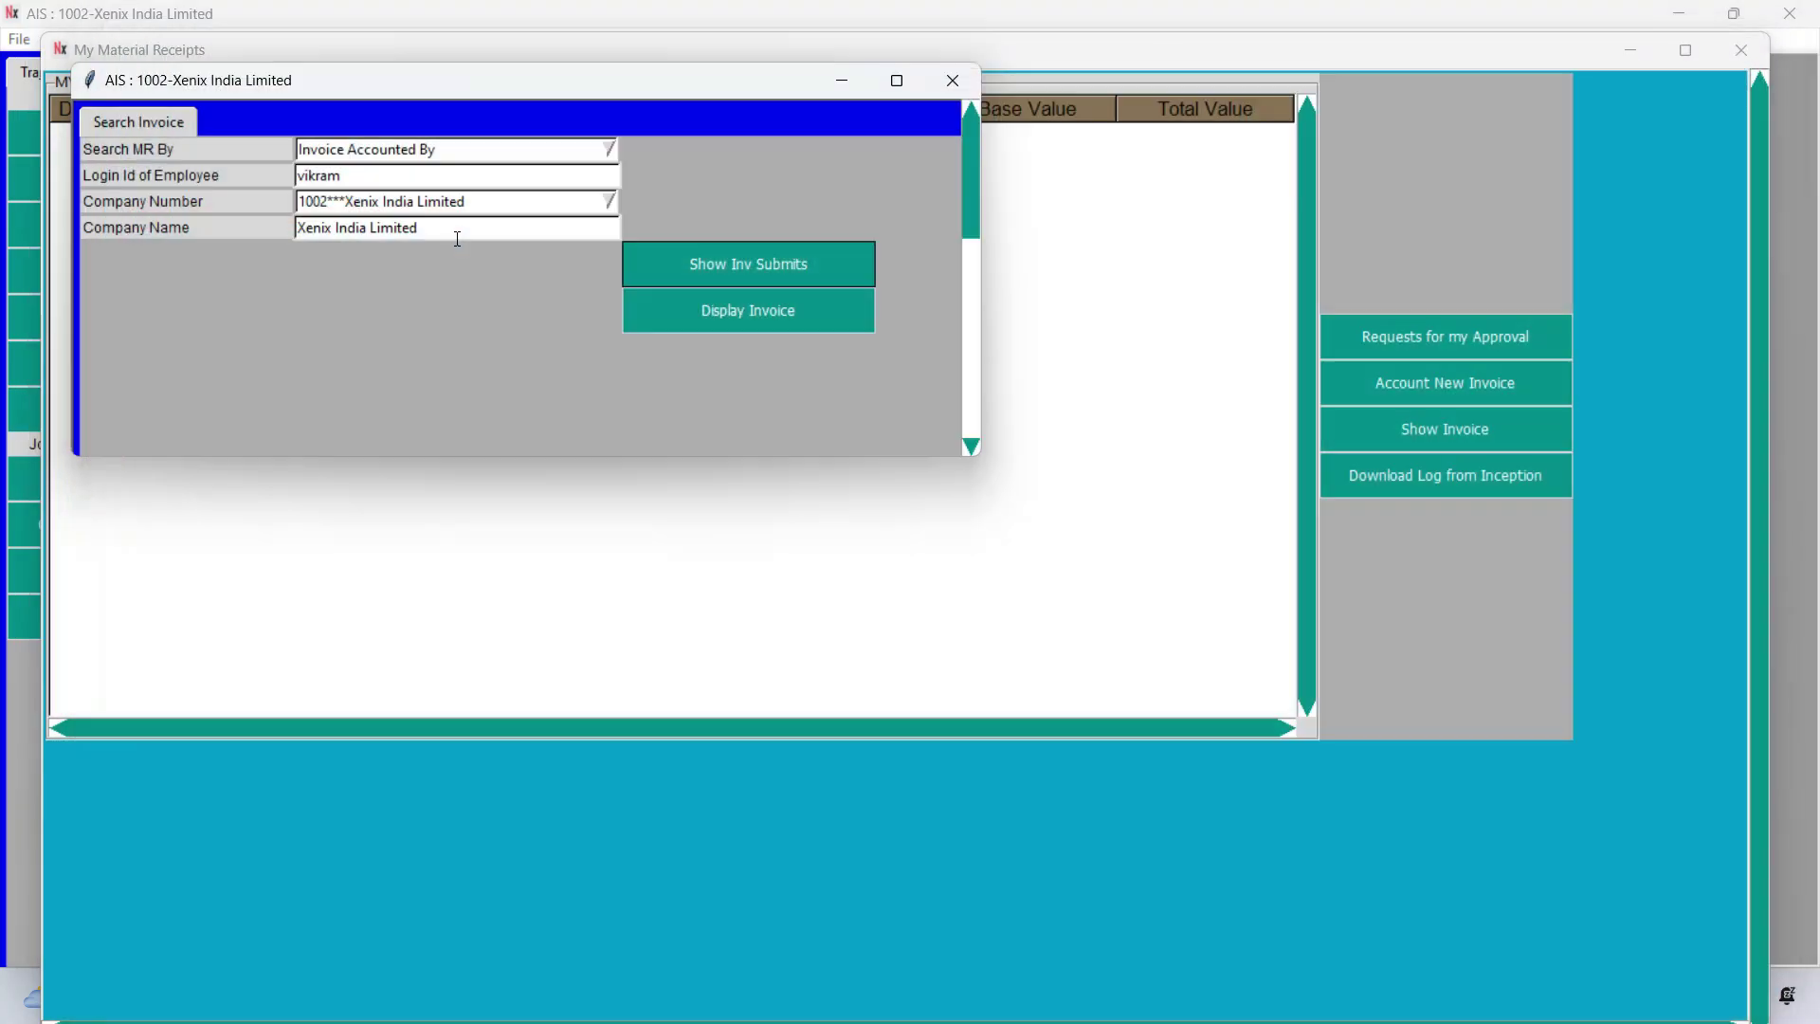
{"action": "key", "text": "alt+F4"}
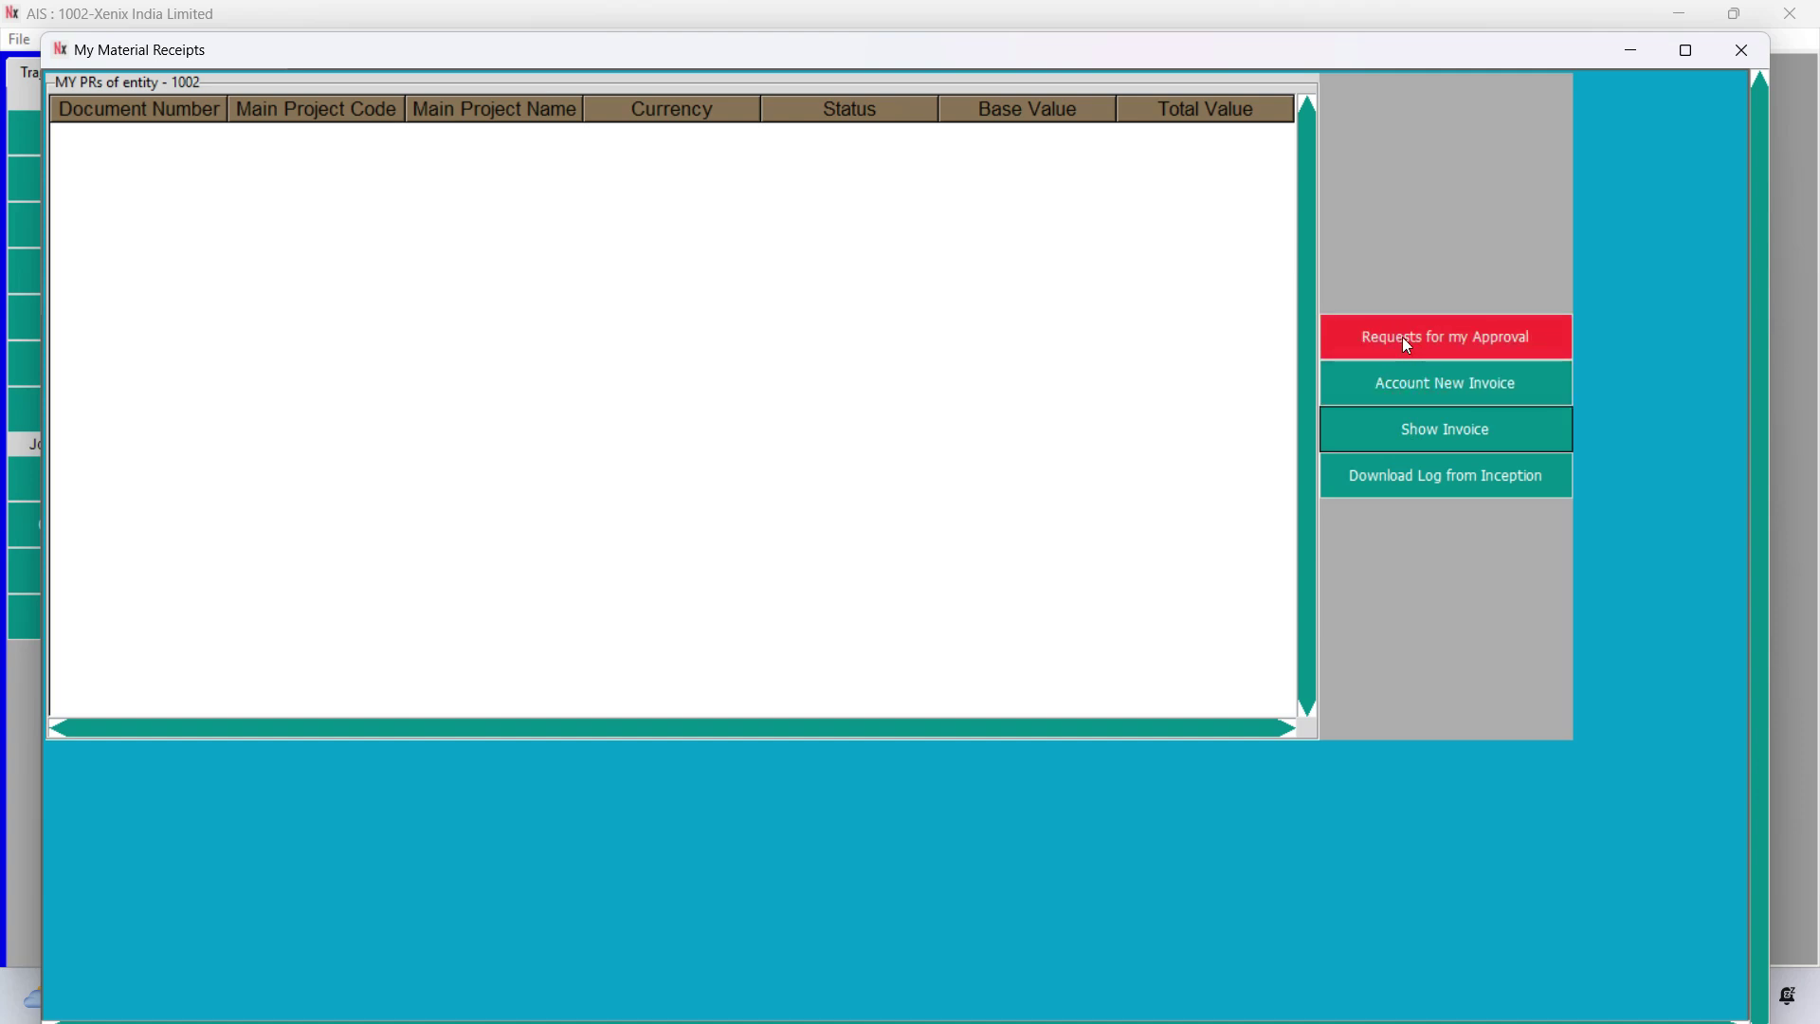
Reopen the invoice search from the AP Invoice list and check the available search criteria
{"action": "left_click", "coordinate": [1414, 431]}
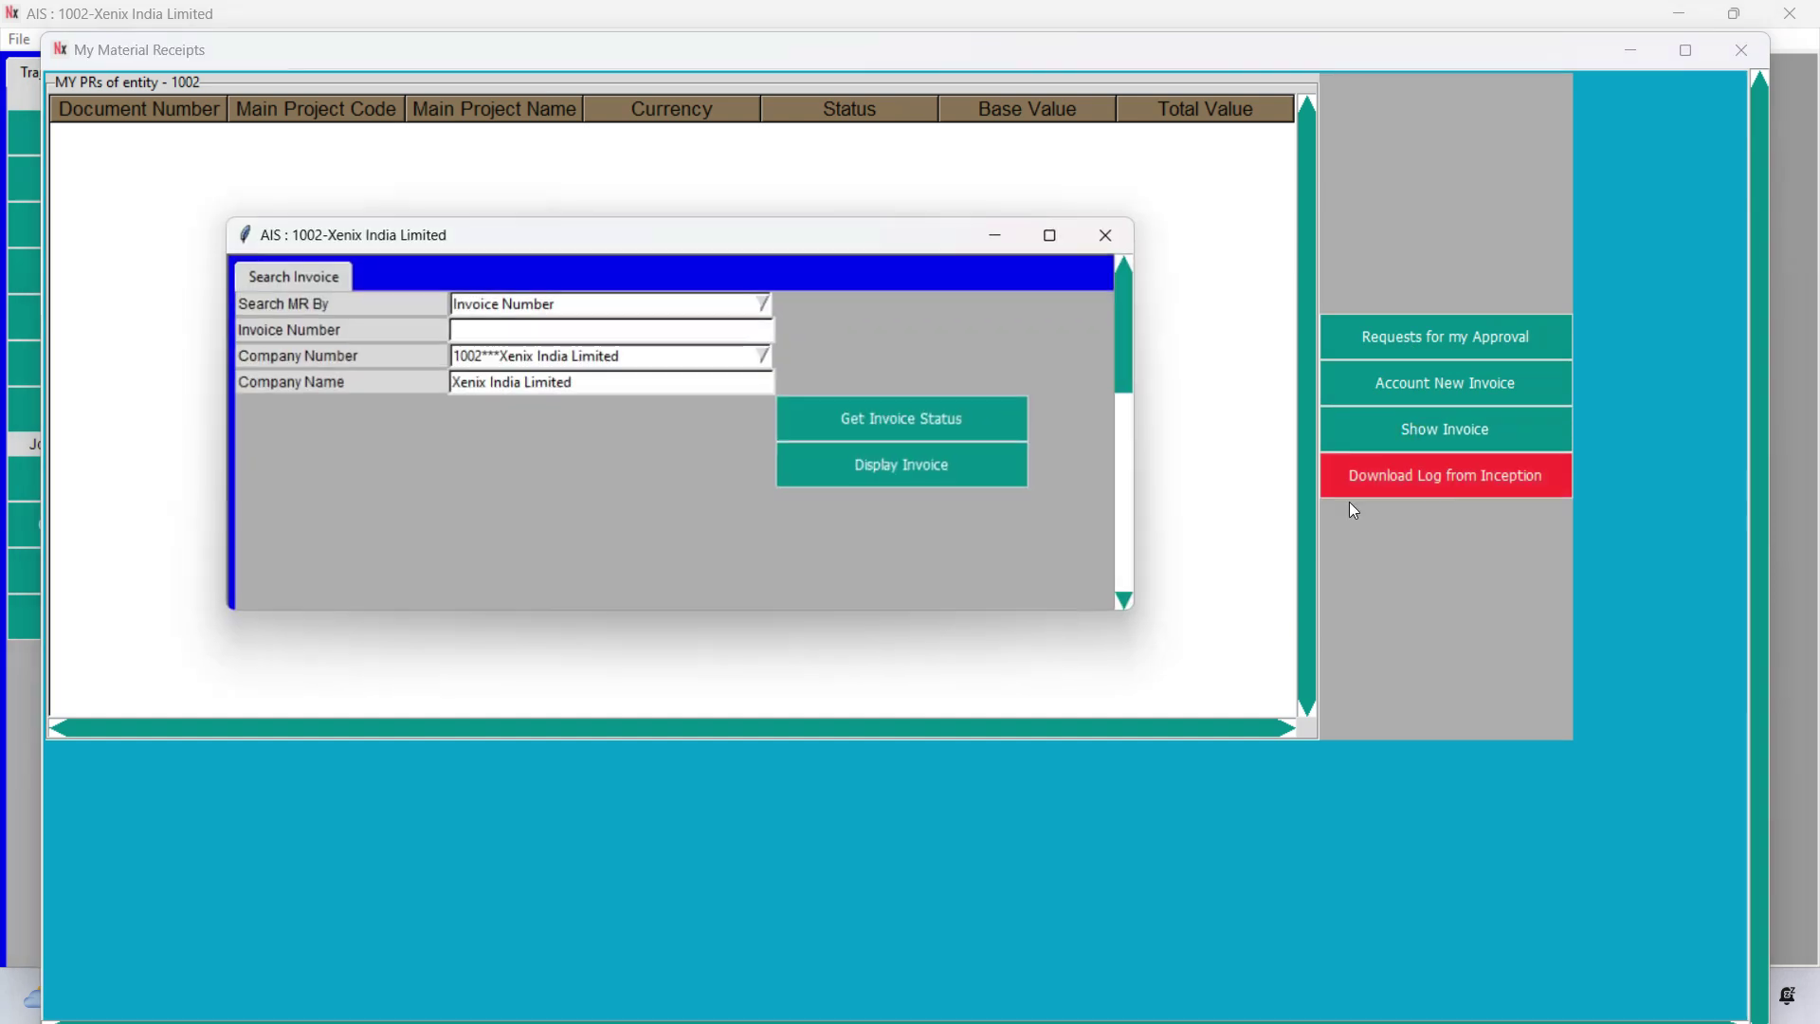
{"action": "left_click", "coordinate": [766, 305]}
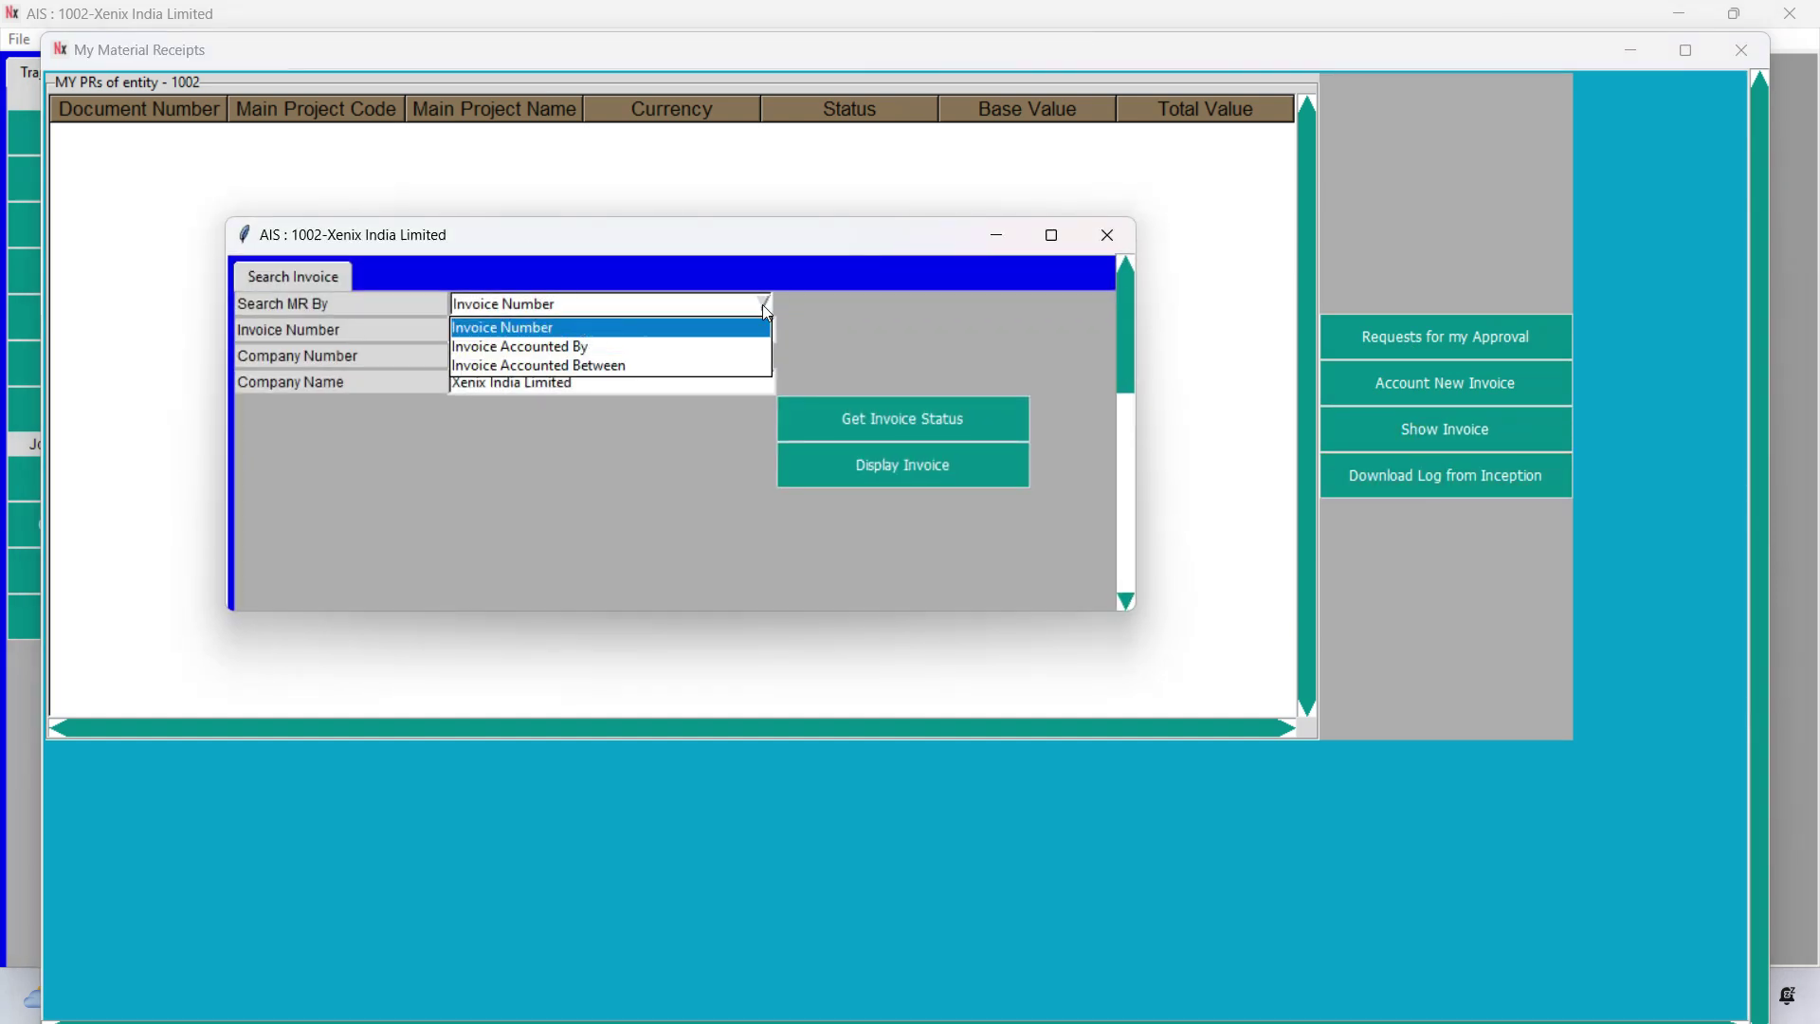
{"action": "key", "text": "Down"}
{"action": "key", "text": "Return"}
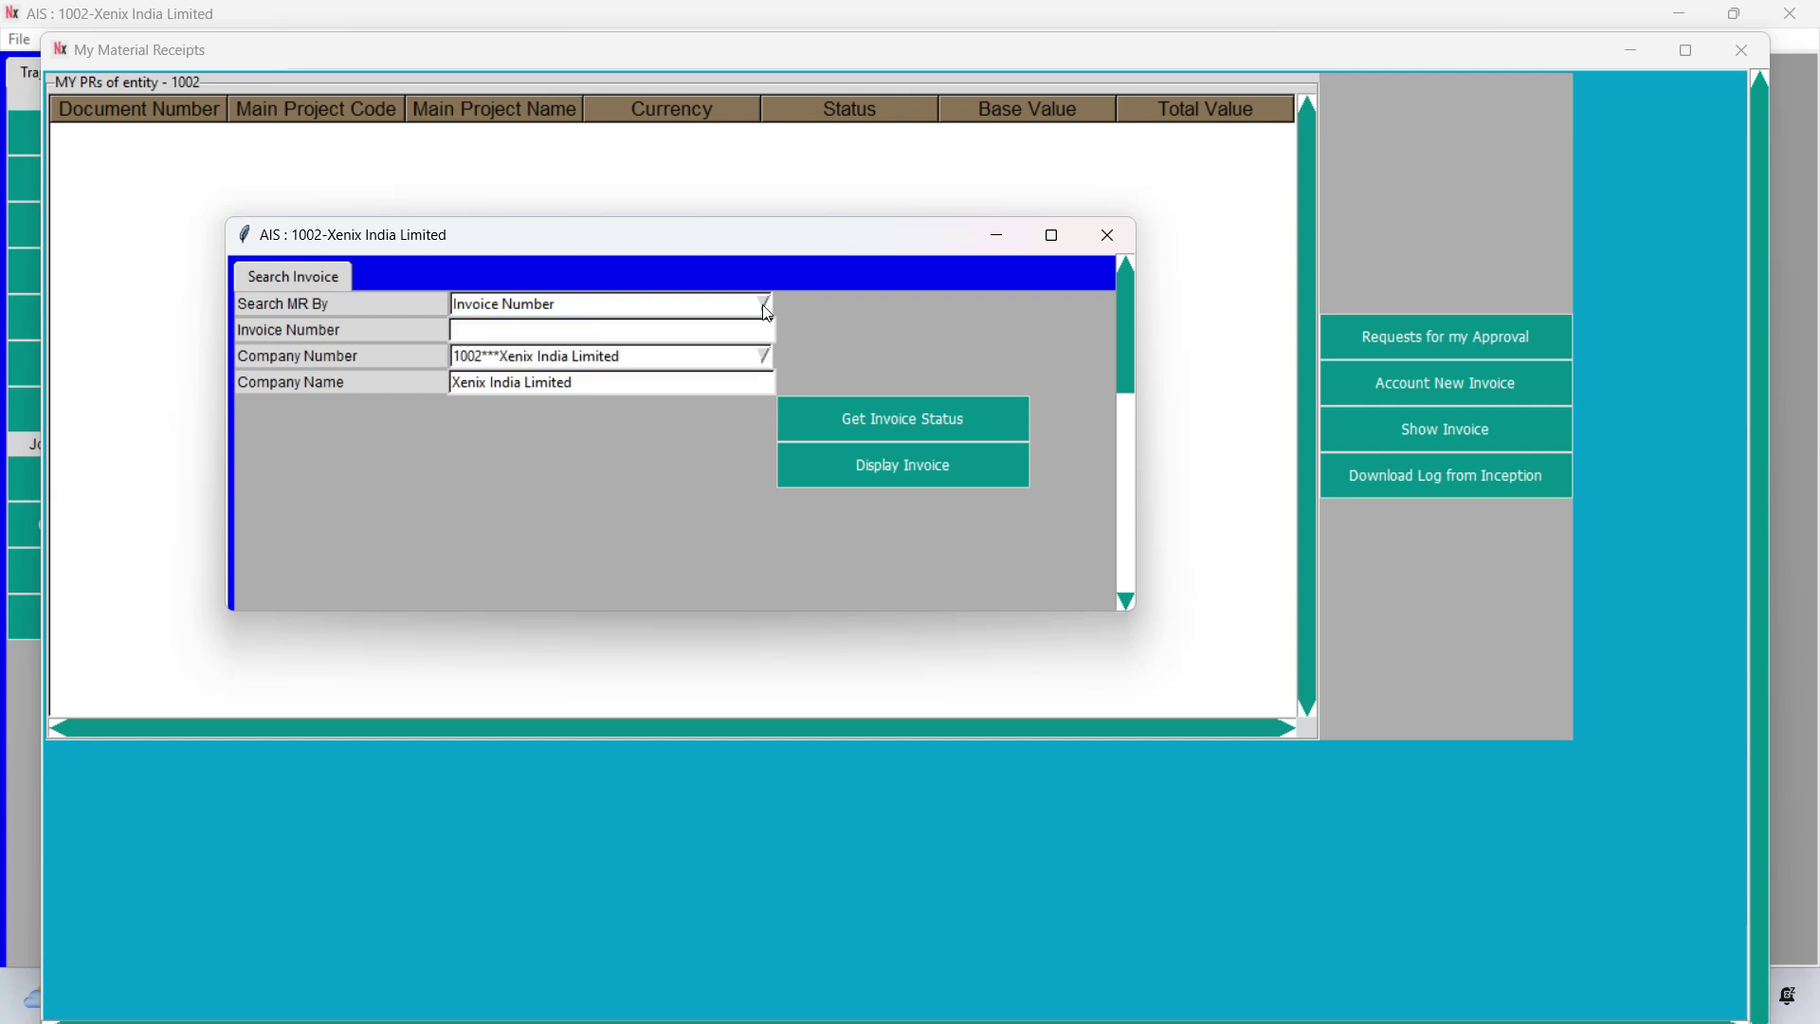
Search invoices by Invoice Accounted By, enter another employee's login ID, and request that employee's invoice submits
{"action": "left_click", "coordinate": [488, 352]}
{"action": "left_click", "coordinate": [481, 331]}
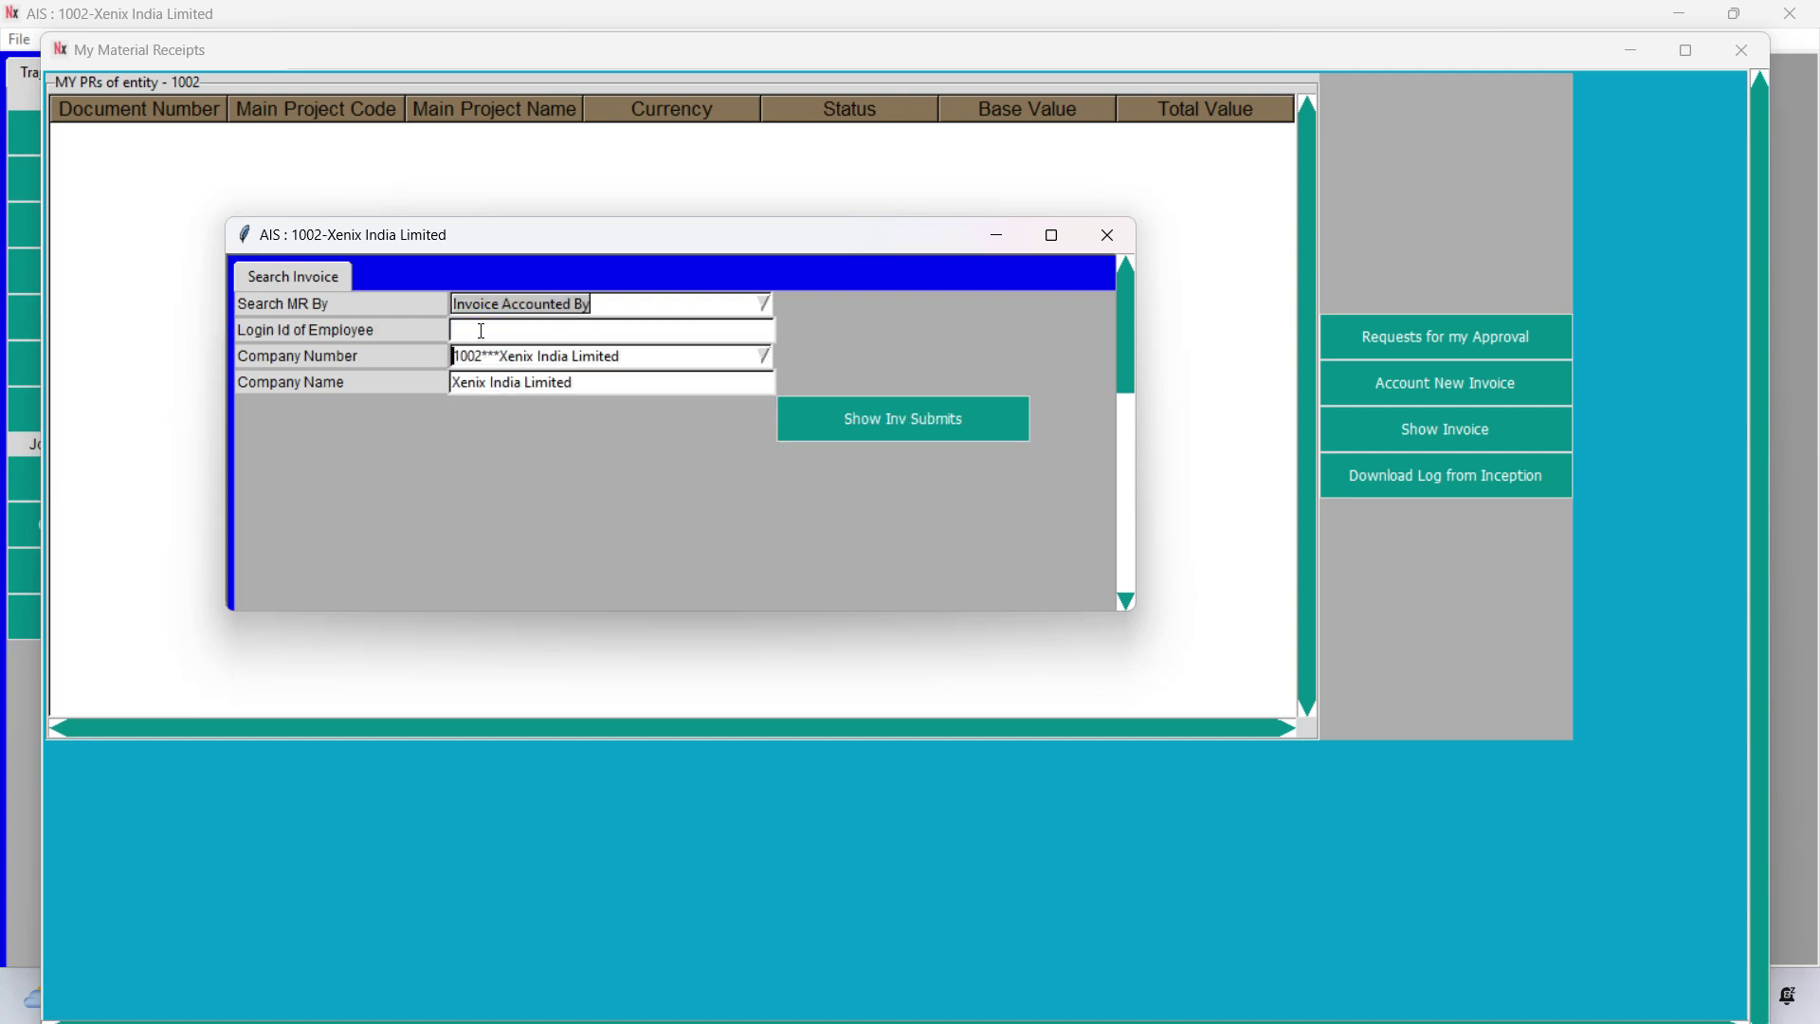
{"action": "left_click", "coordinate": [482, 331]}
{"action": "type", "text": "vikram"}
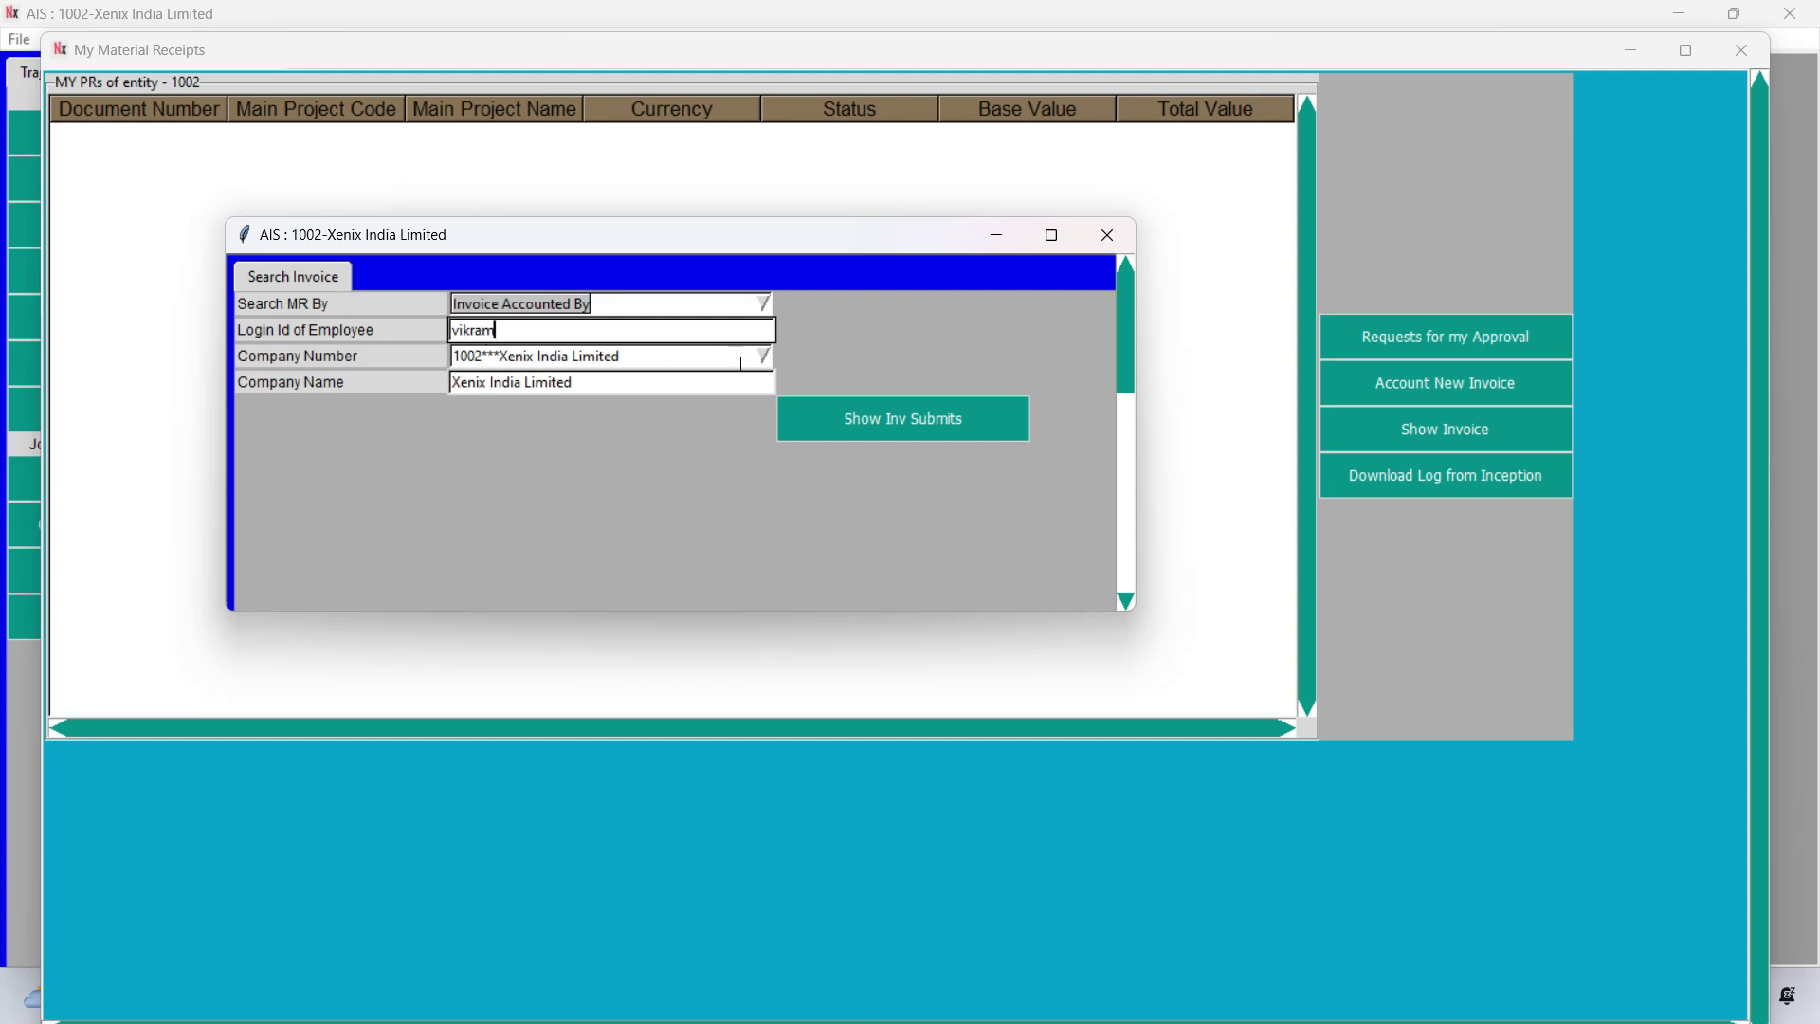
{"action": "left_click", "coordinate": [872, 413]}
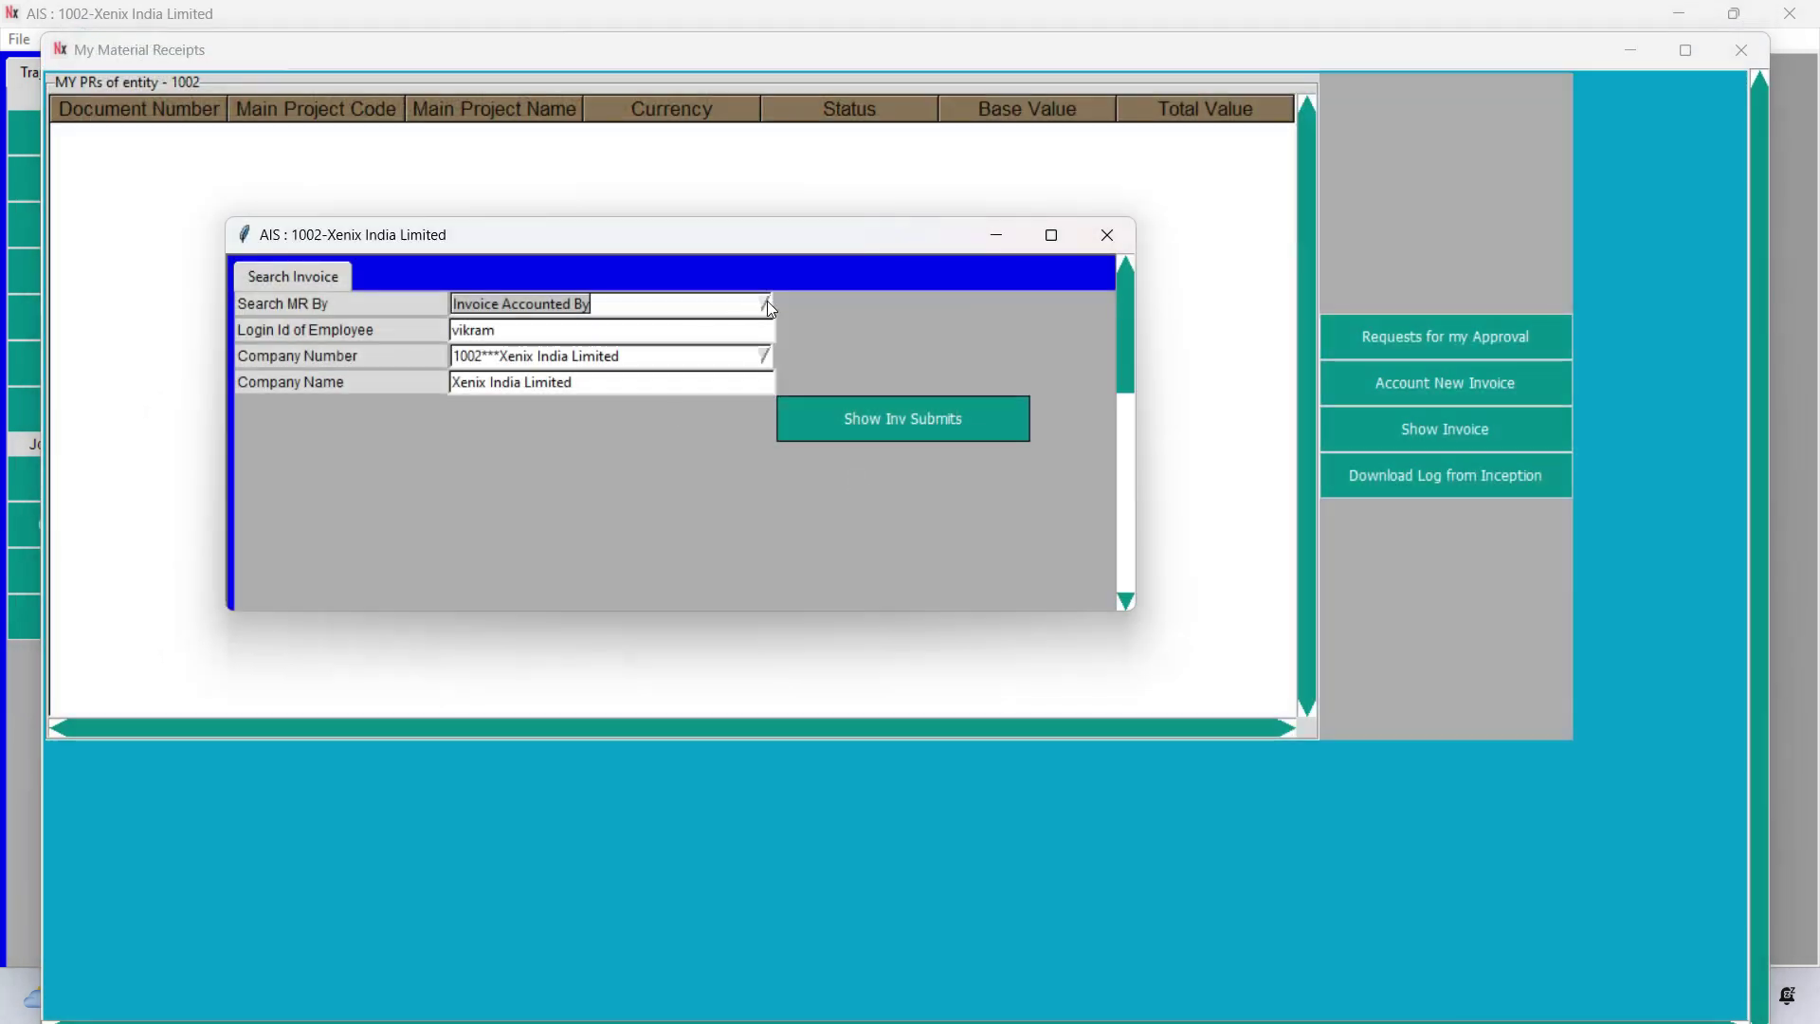
Search by Invoice Accounted Between with start date 01-08-2025 and end date 22-08-2025, and list the invoice submits
{"action": "left_click", "coordinate": [766, 301]}
{"action": "left_click", "coordinate": [630, 360]}
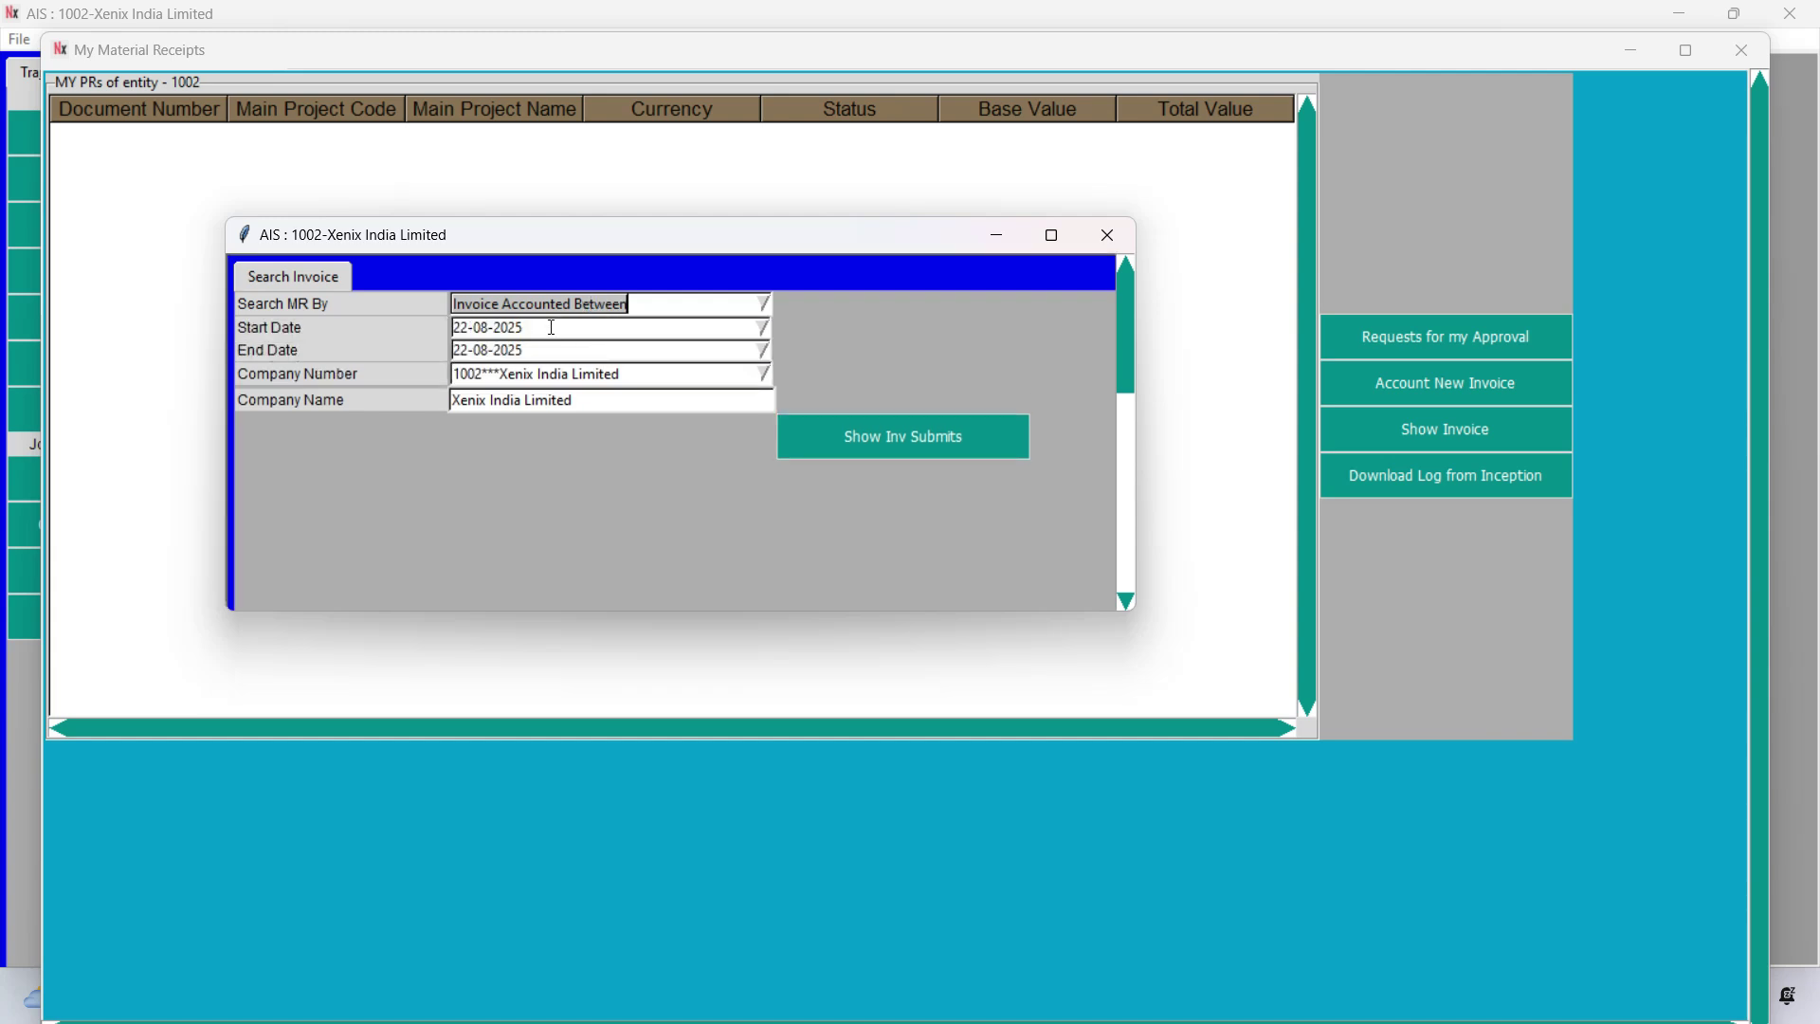
{"action": "left_click", "coordinate": [552, 327]}
{"action": "type", "text": "01-08-2025"}
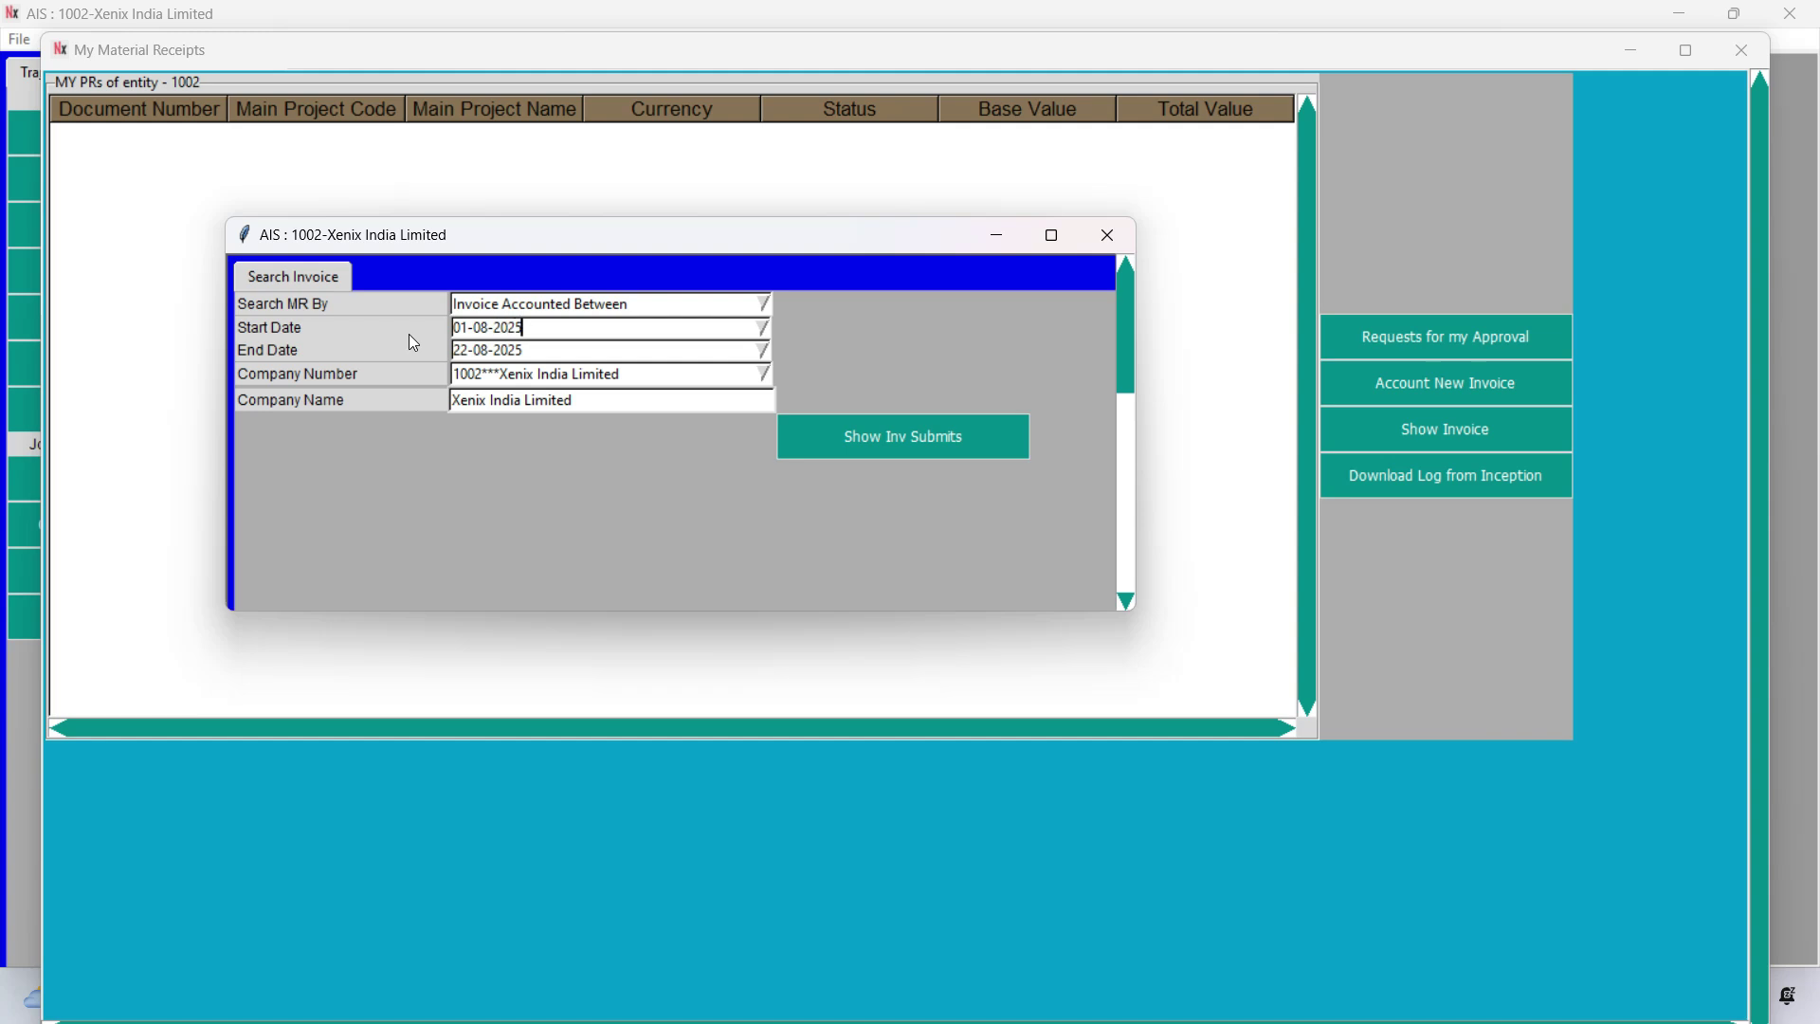
{"action": "left_click", "coordinate": [849, 444]}
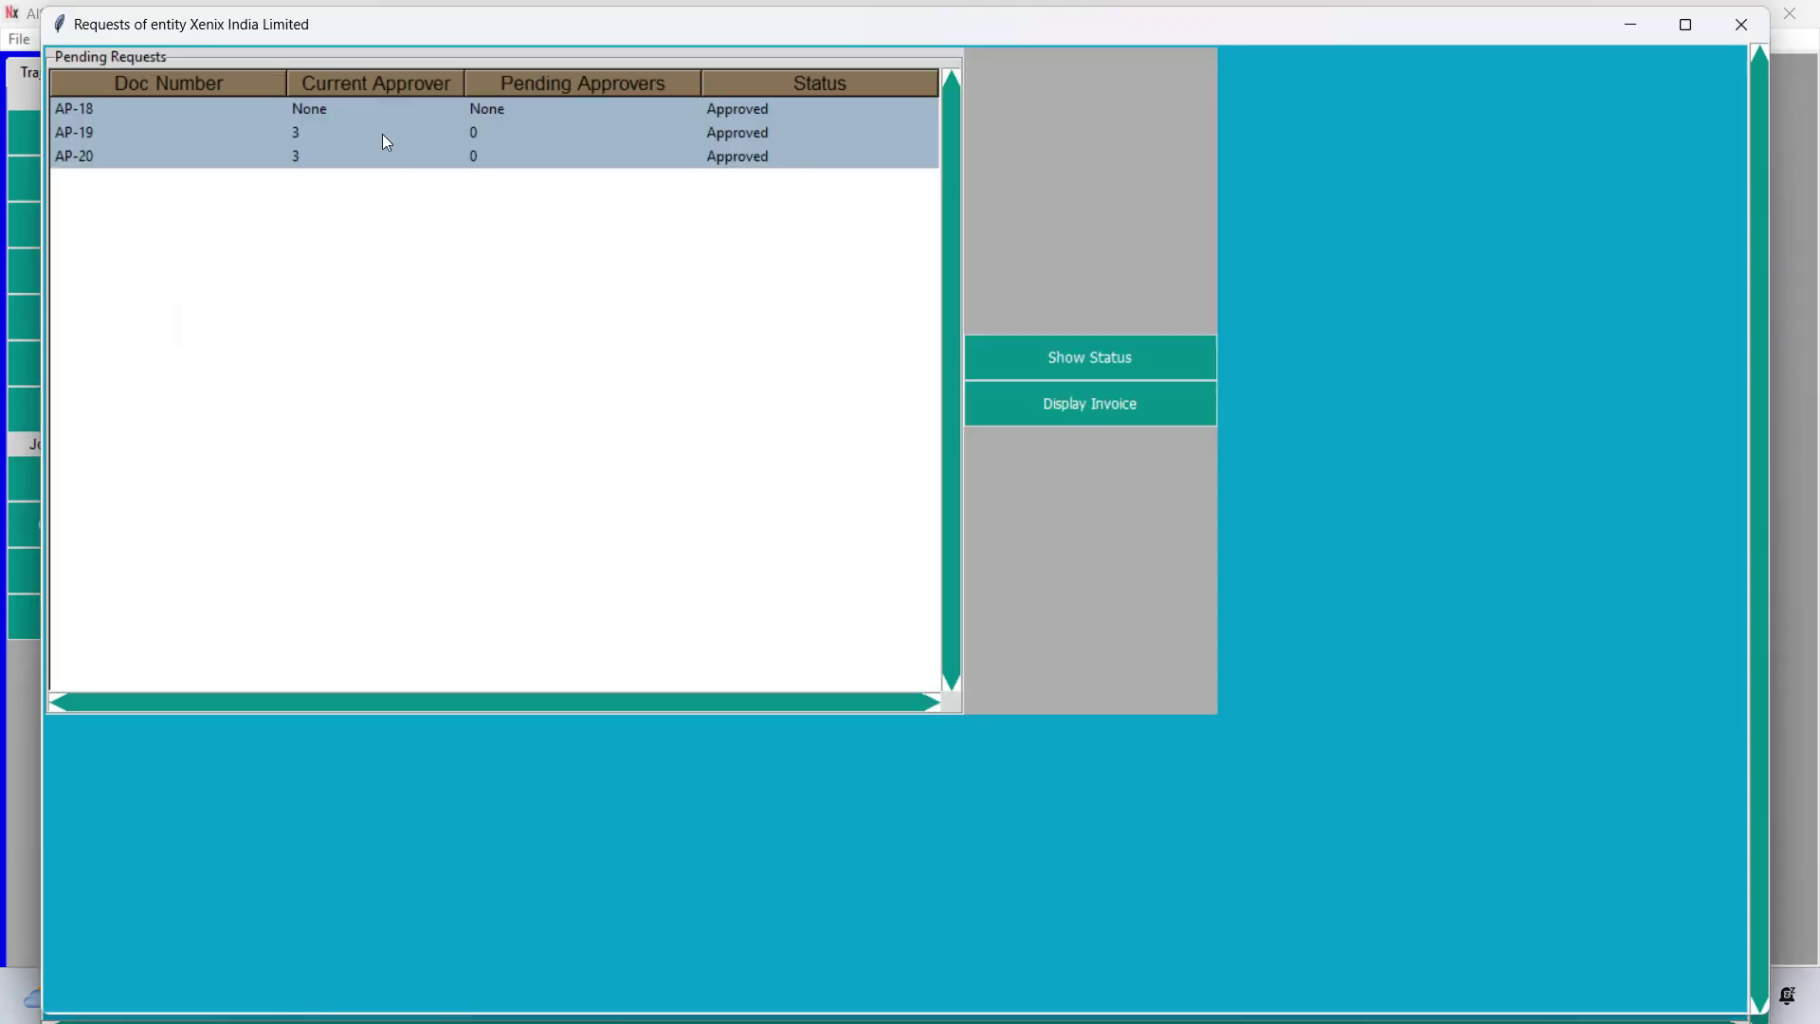
Show the approval status of invoice AP-18 and close the status view
{"action": "left_click", "coordinate": [320, 118]}
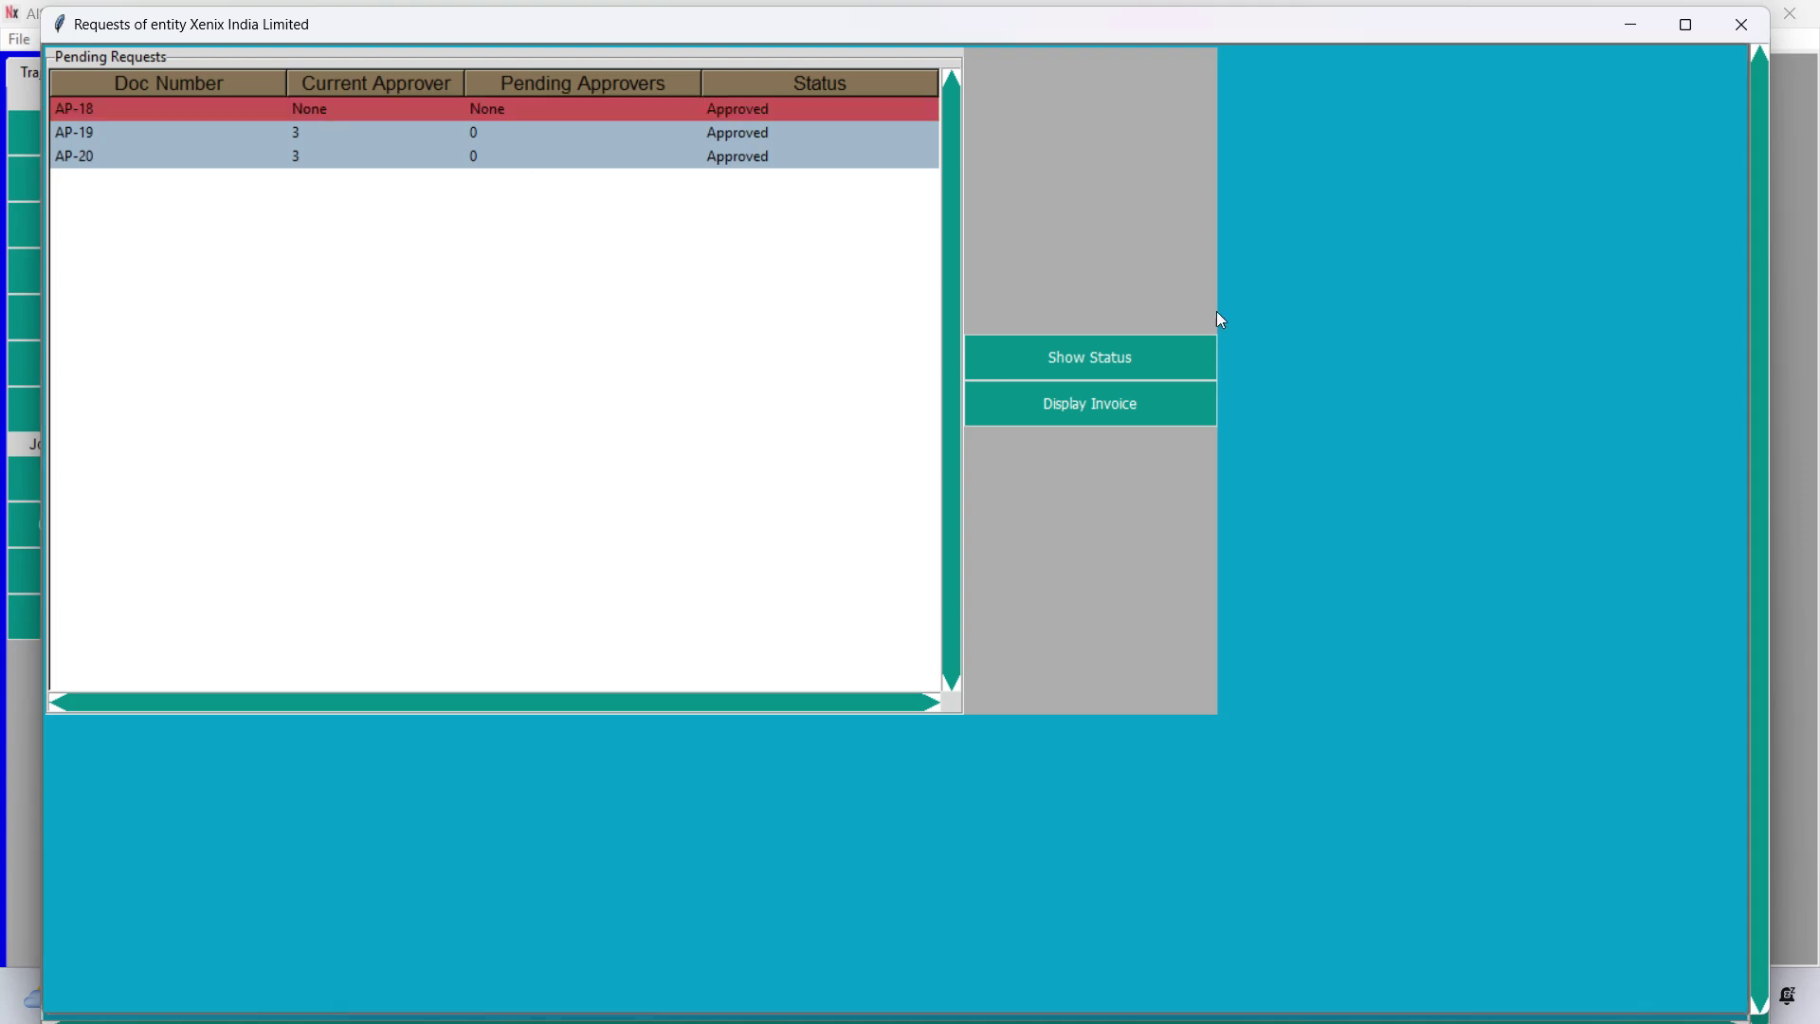
{"action": "left_click", "coordinate": [1090, 358]}
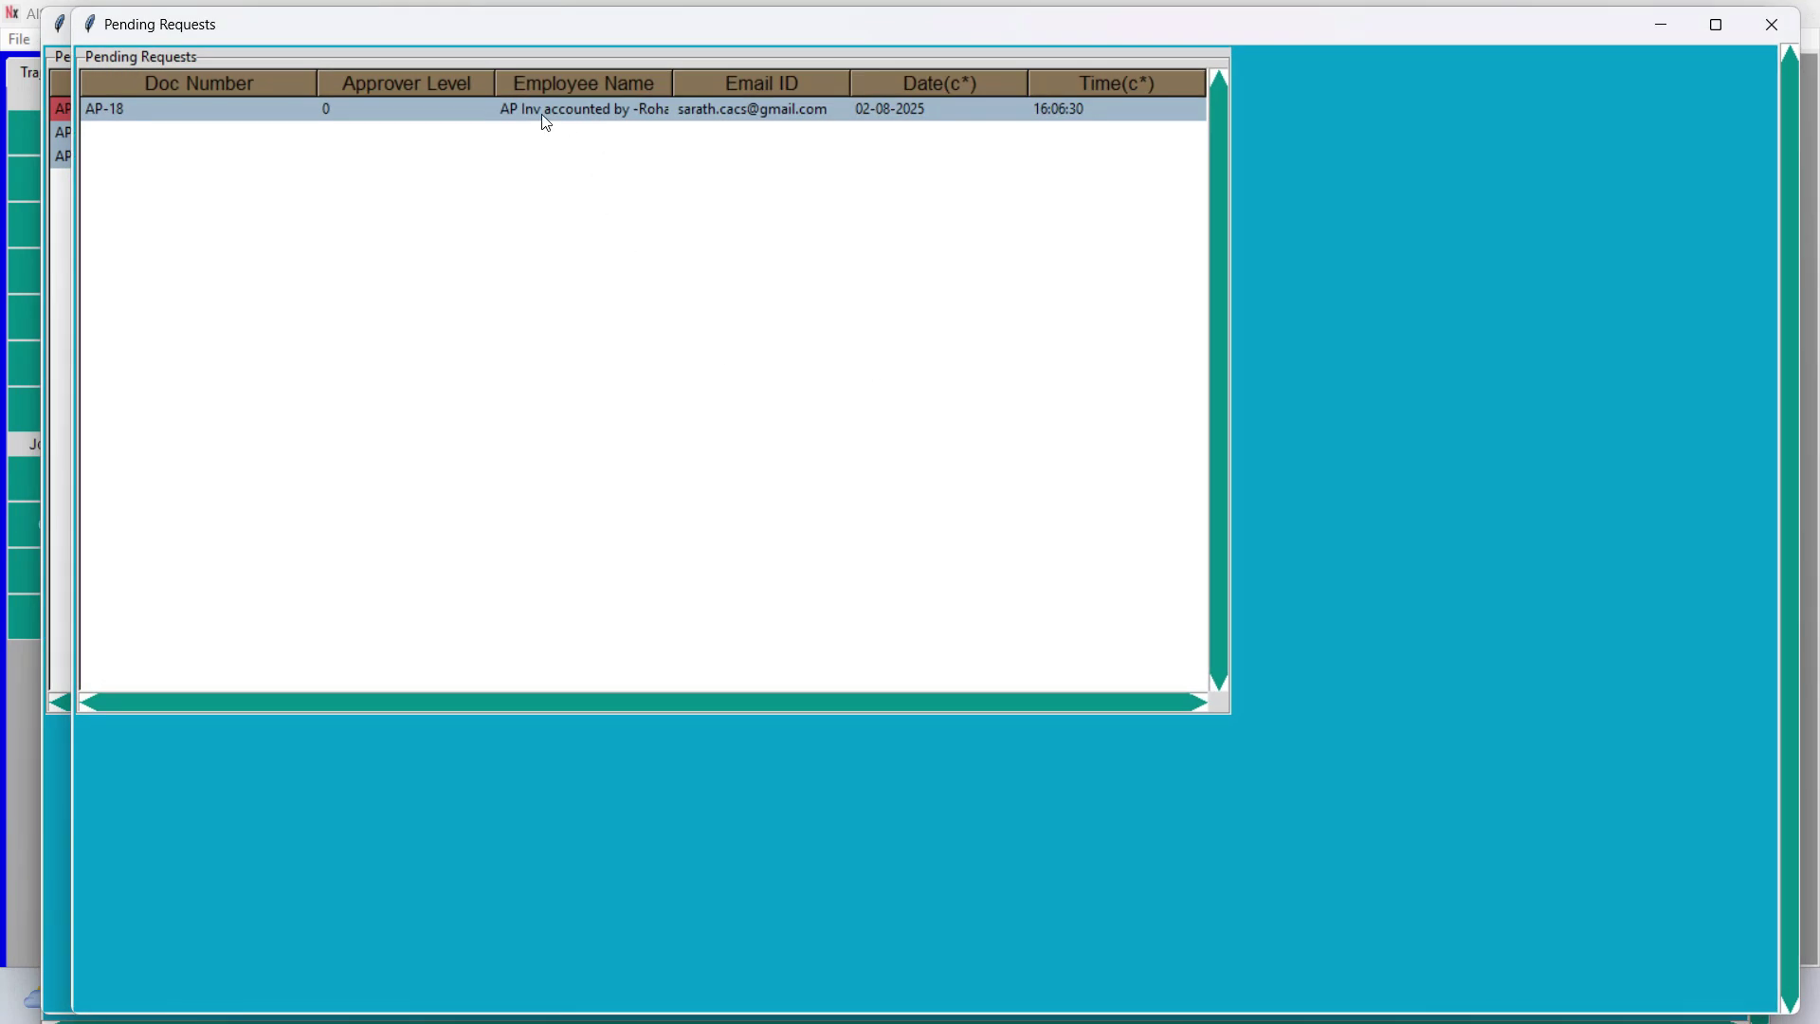
{"action": "key", "text": "alt+F4"}
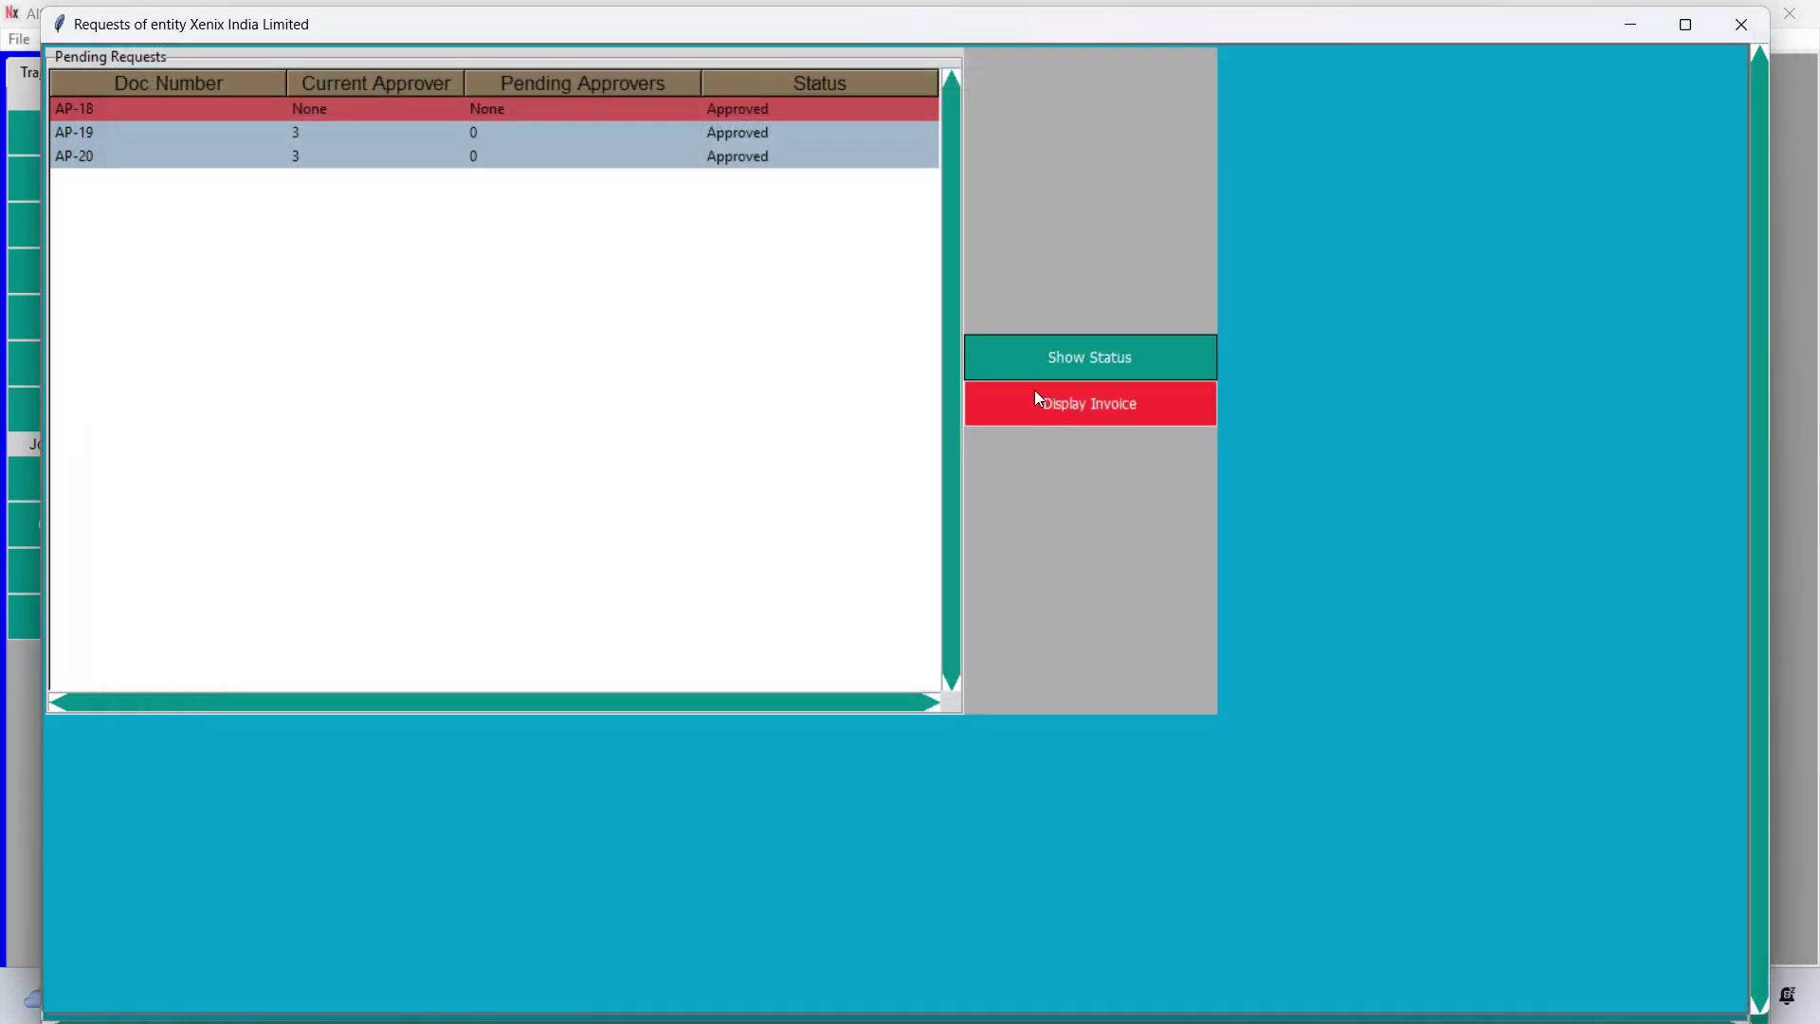
Display invoice AP-18, check its attachments and request details, and close the invoice, results and search windows
{"action": "left_click", "coordinate": [1066, 417]}
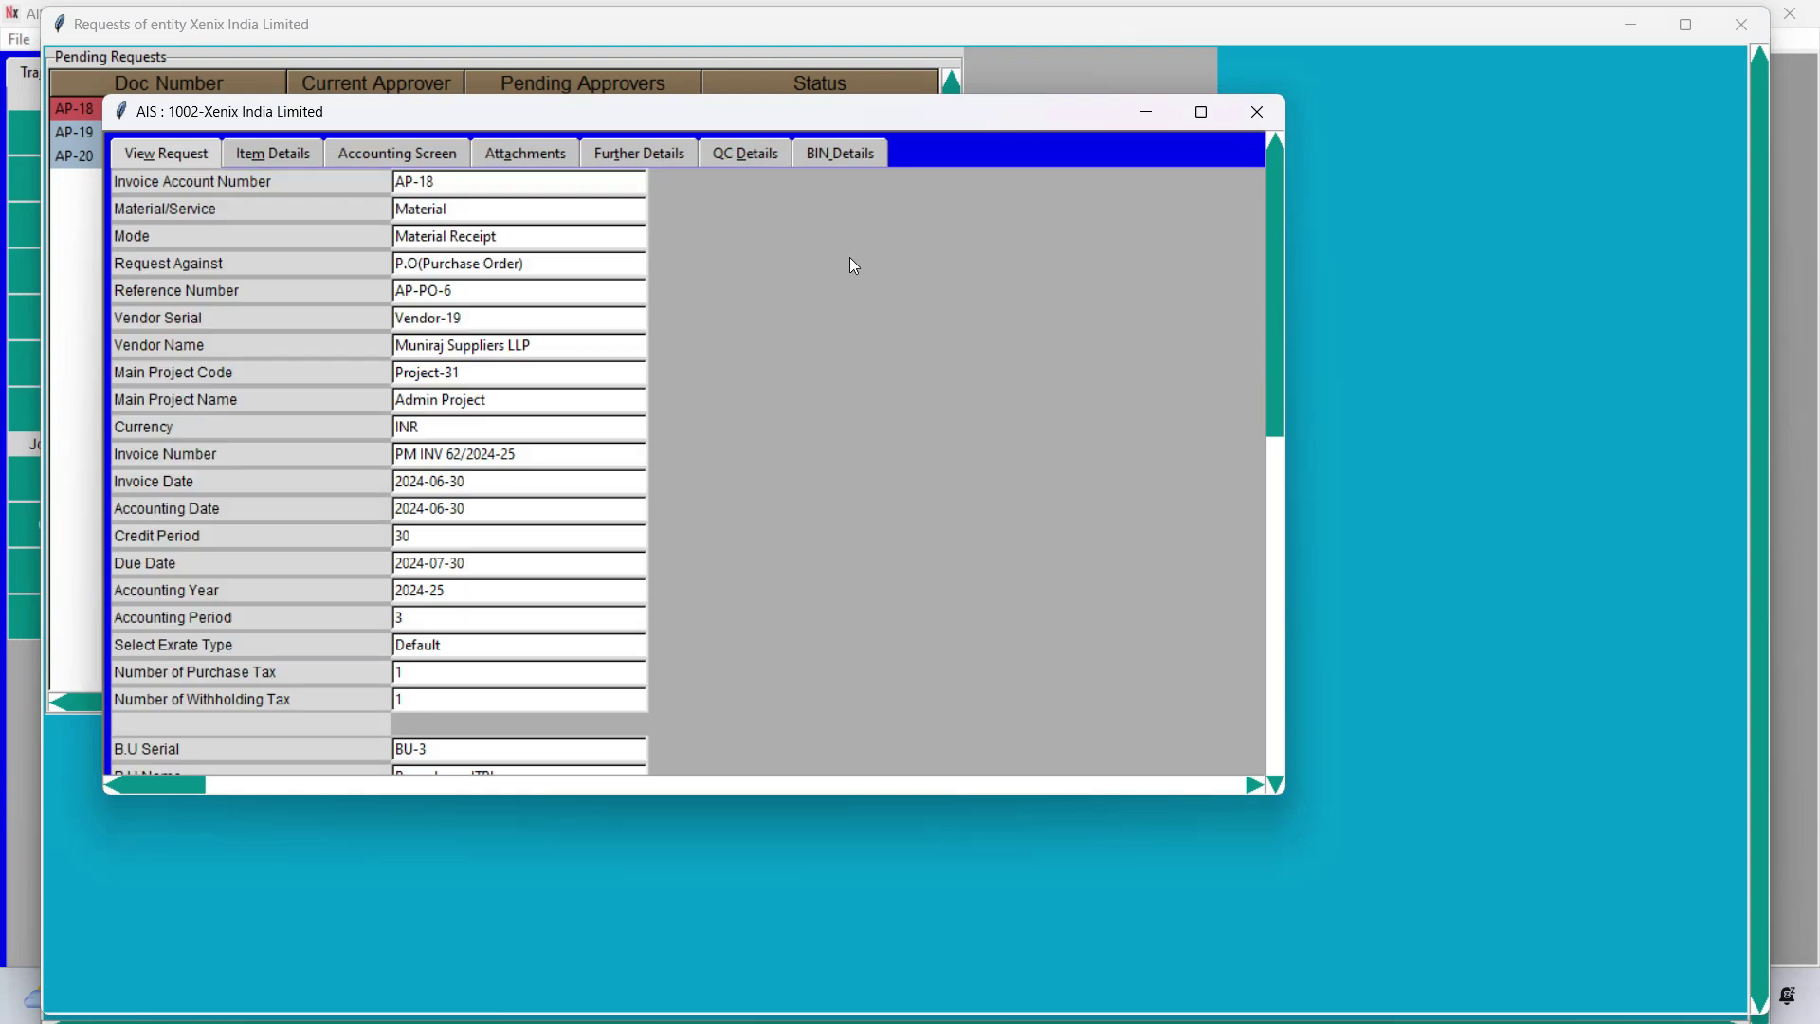
{"action": "left_click", "coordinate": [530, 163]}
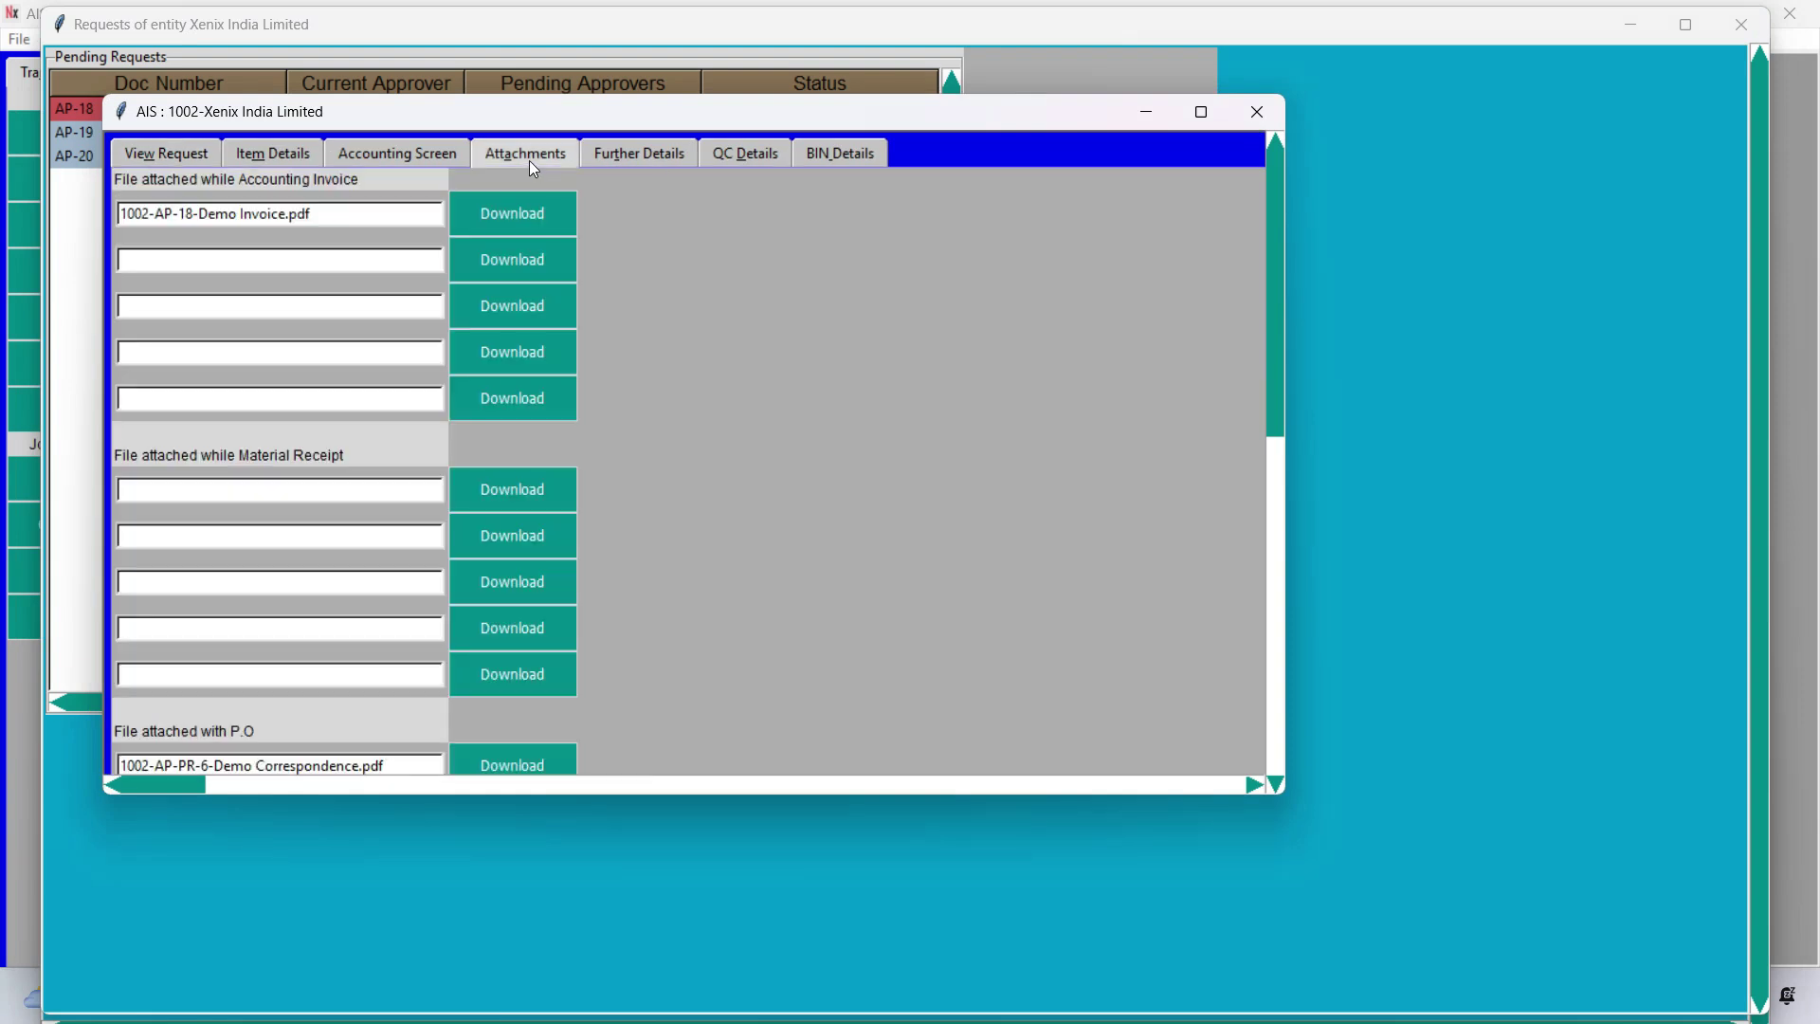
{"action": "left_click", "coordinate": [161, 154]}
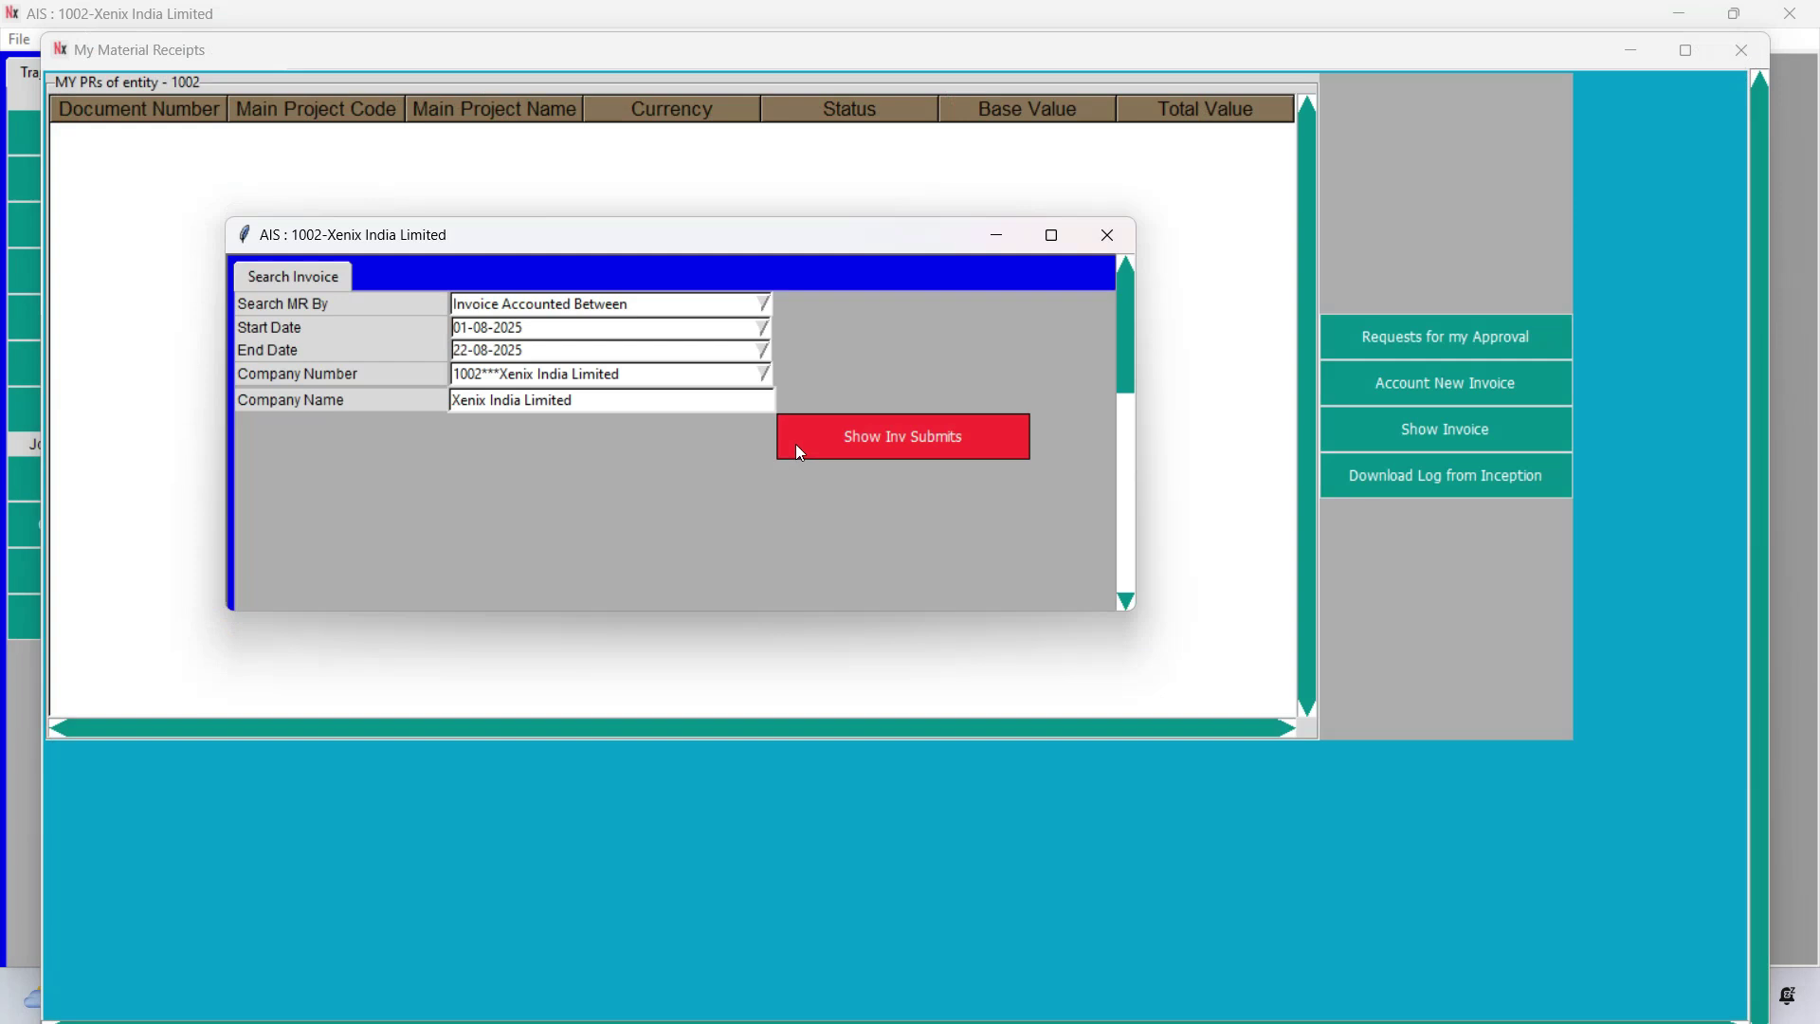
{"action": "left_click", "coordinate": [799, 451]}
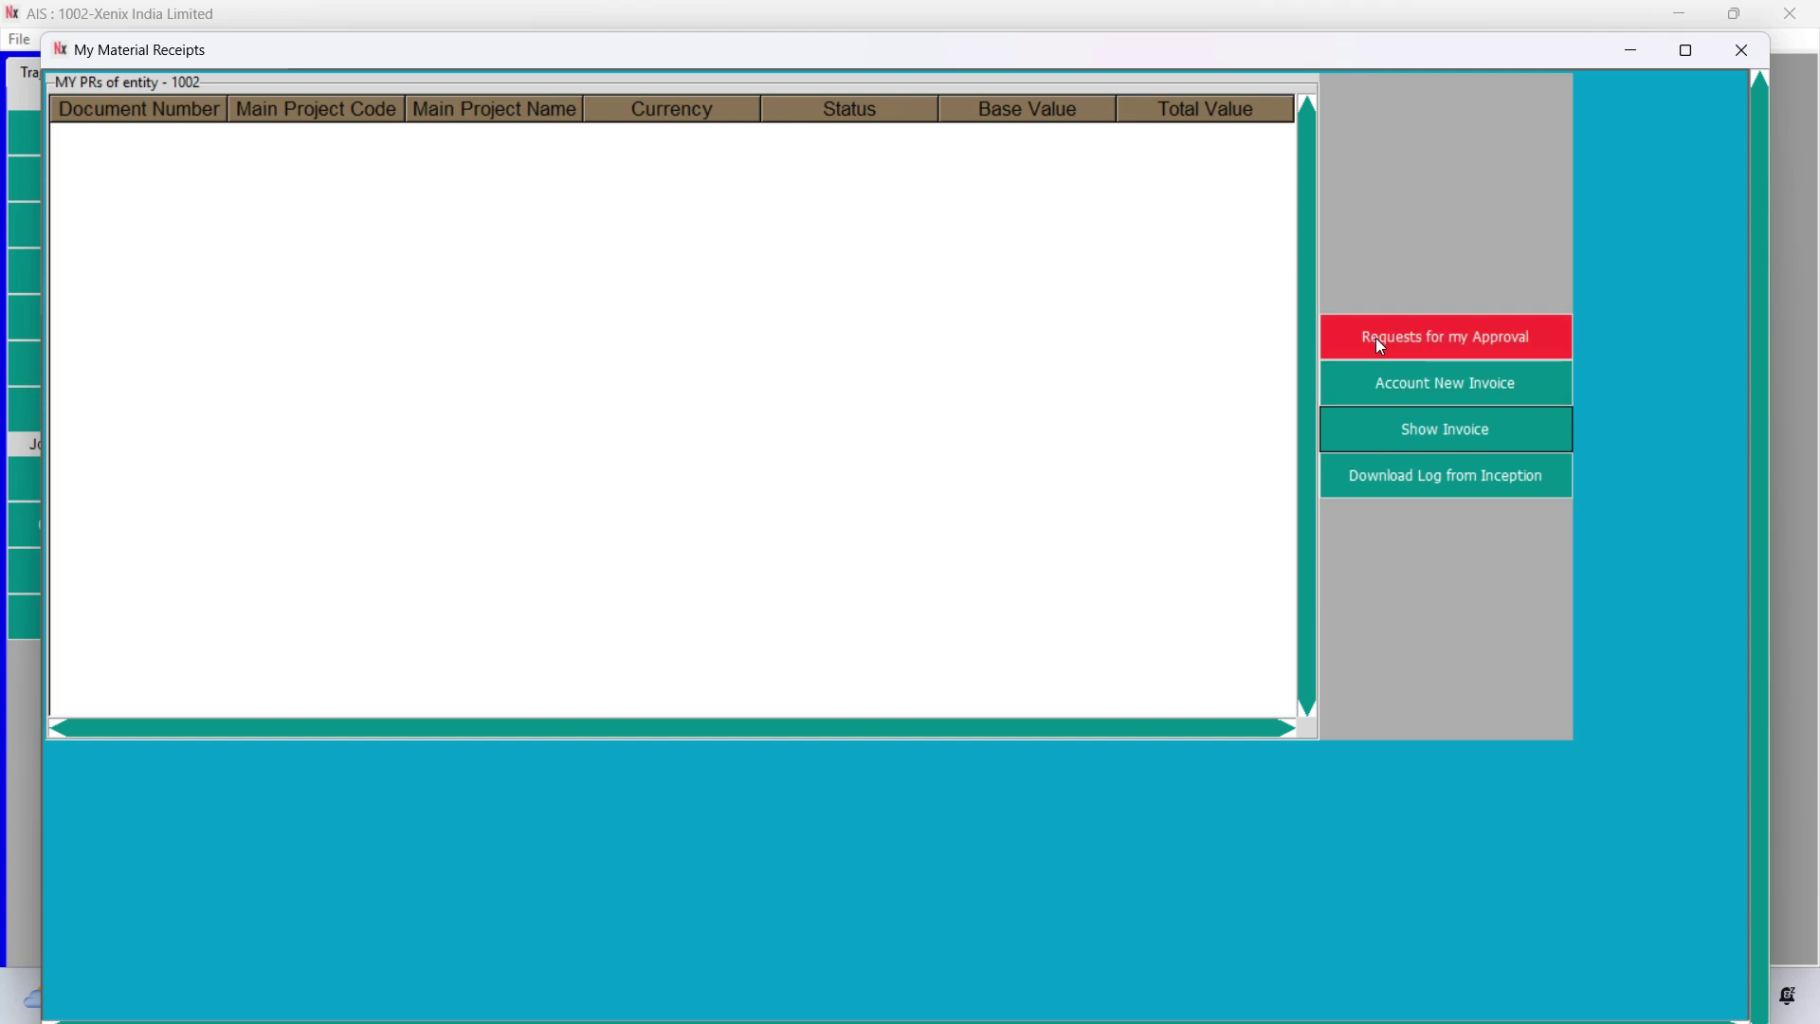
Reopen the invoice search, review the Search MR By options, and close the search without running it
{"action": "left_click", "coordinate": [1380, 436]}
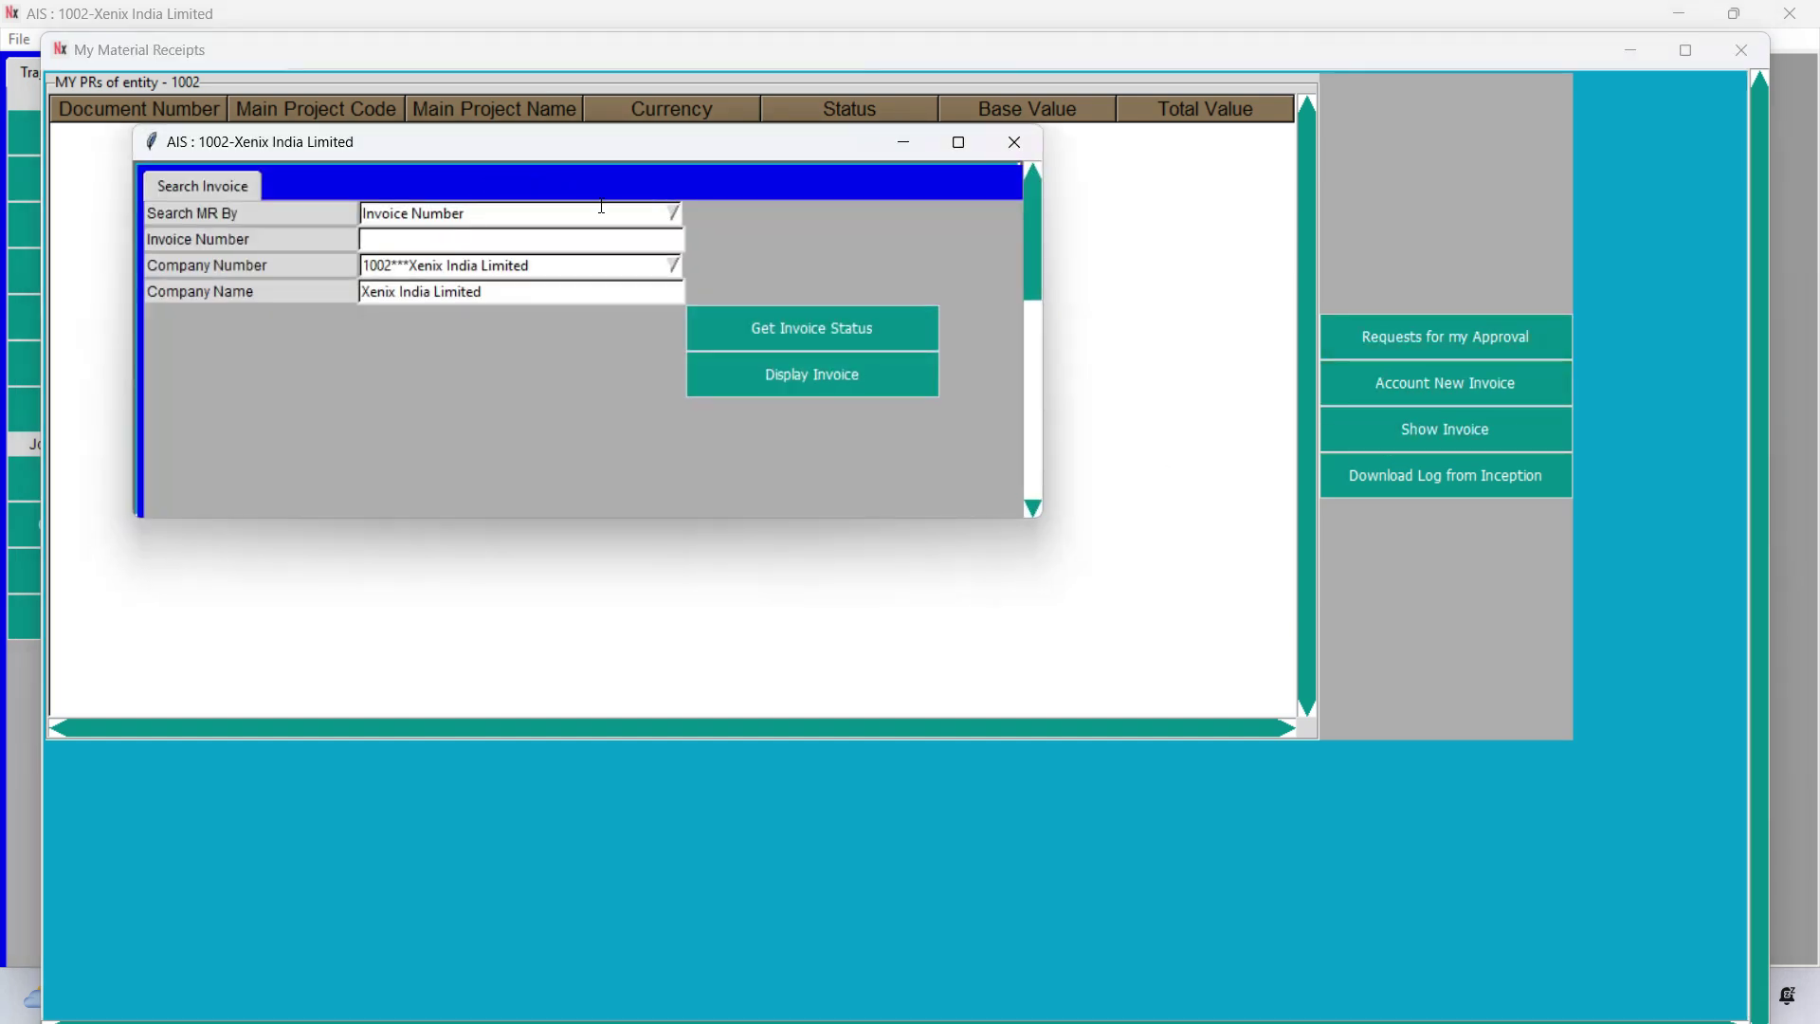
{"action": "left_click", "coordinate": [670, 218]}
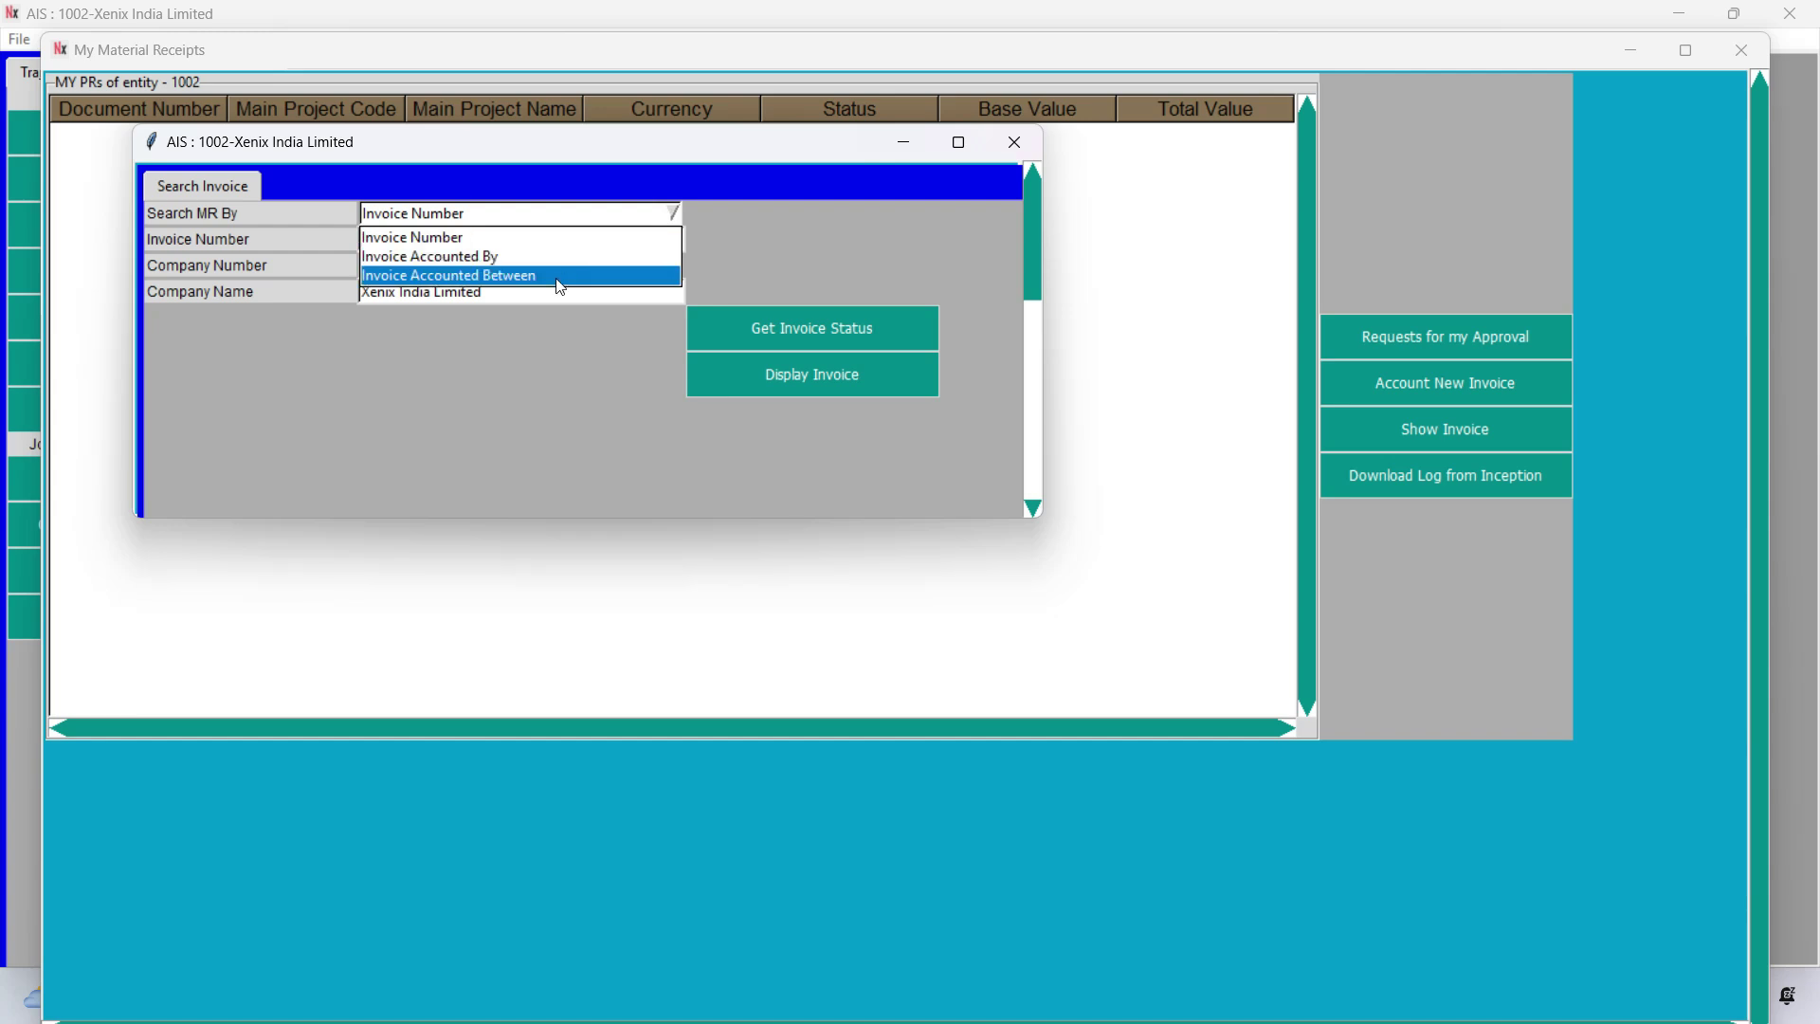
{"action": "key", "text": "Escape"}
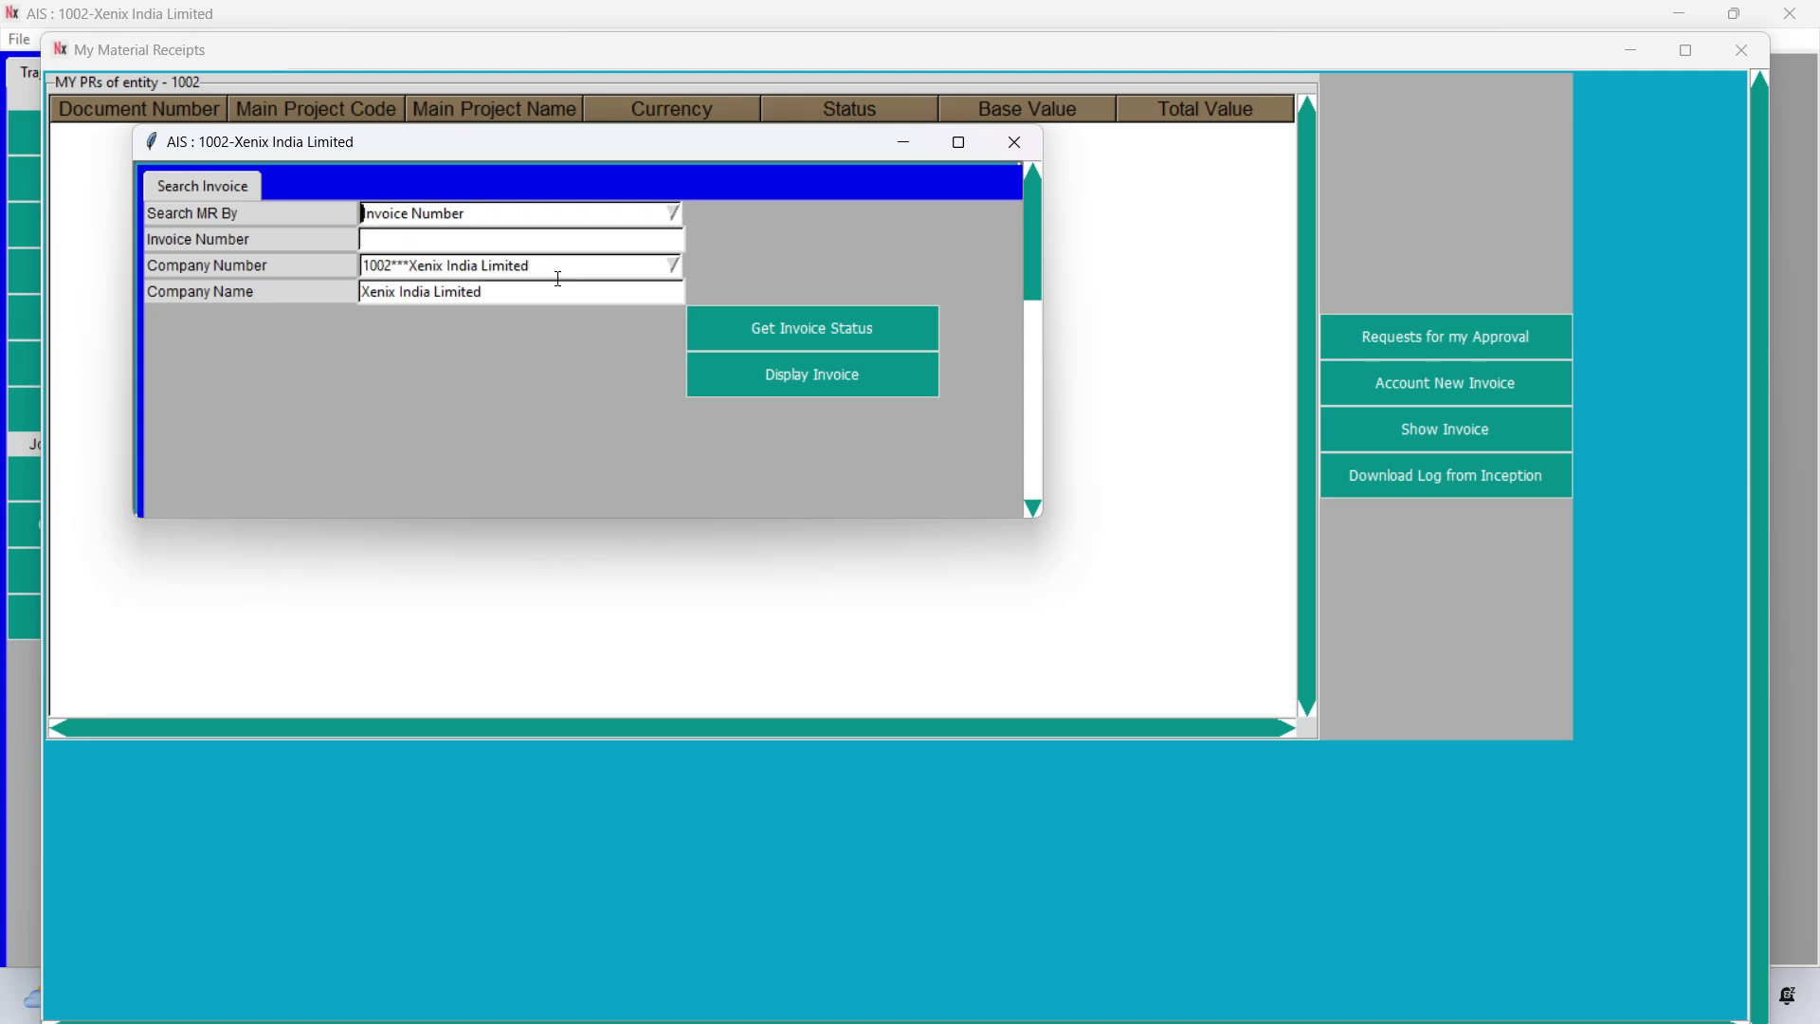
{"action": "key", "text": "Escape"}
Download the AP invoice log from inception and close the AP Invoice window
{"action": "left_click", "coordinate": [1463, 483]}
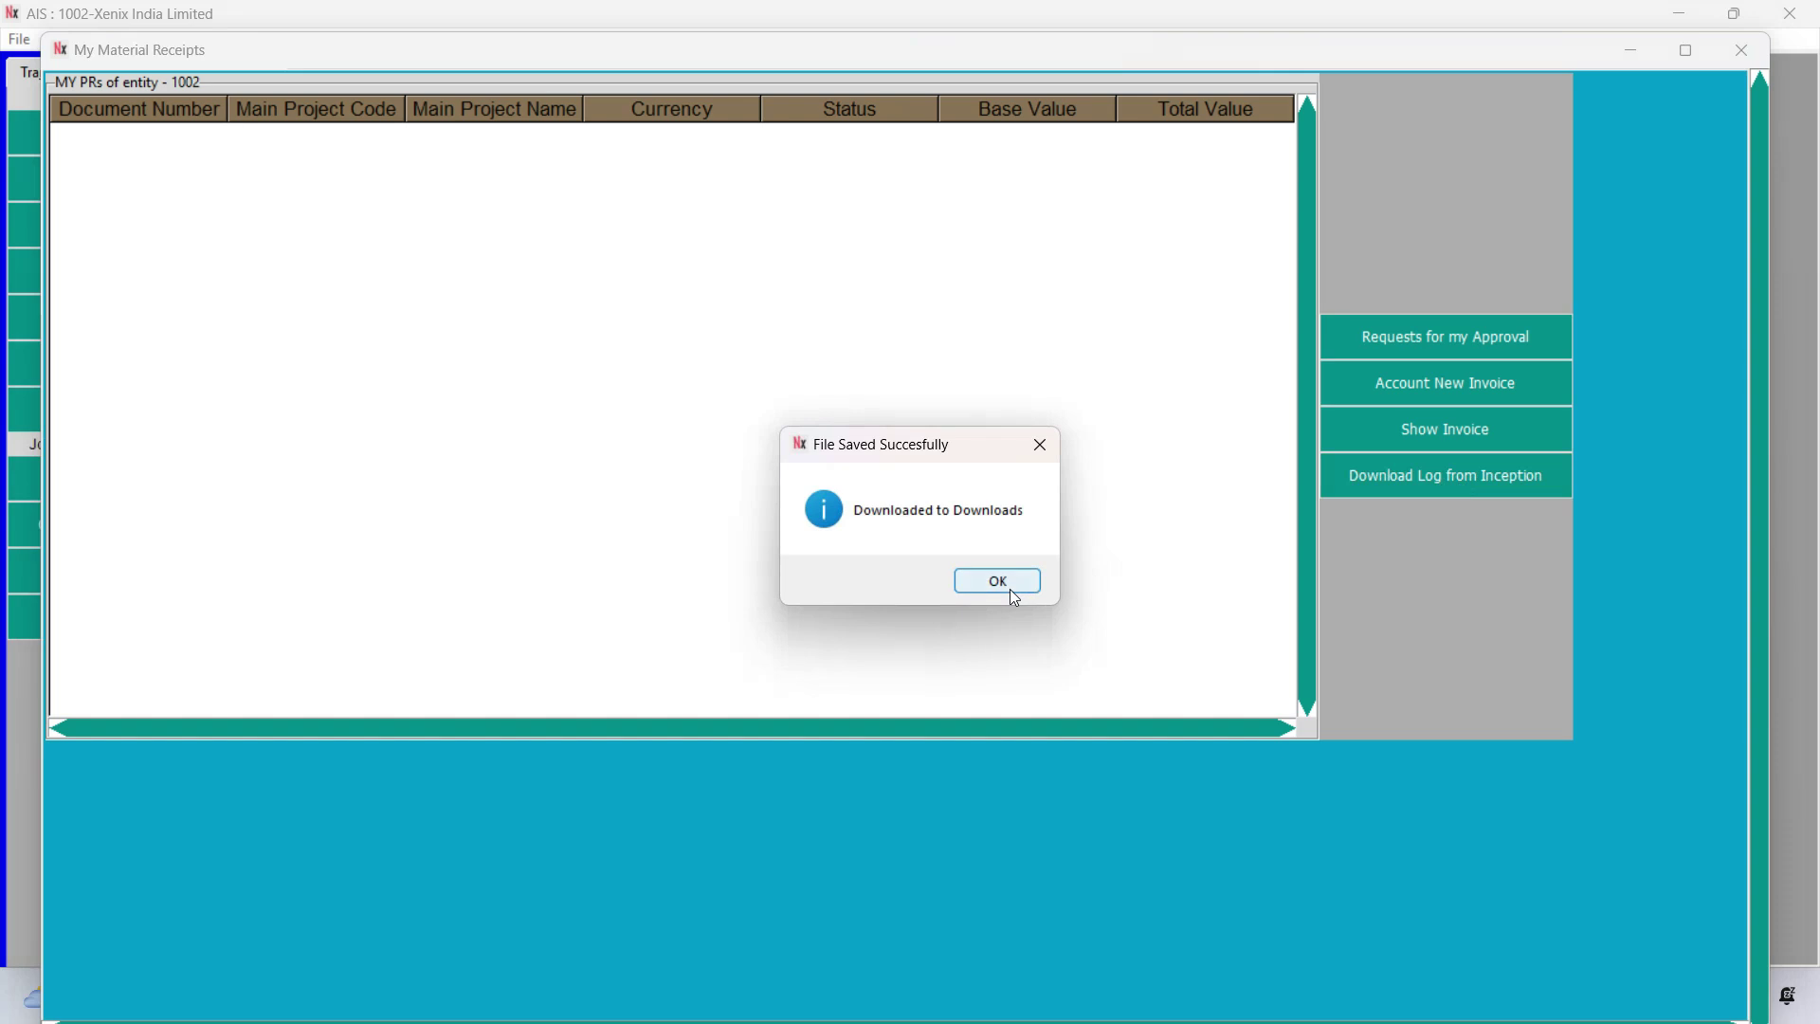
{"action": "left_click", "coordinate": [1010, 590]}
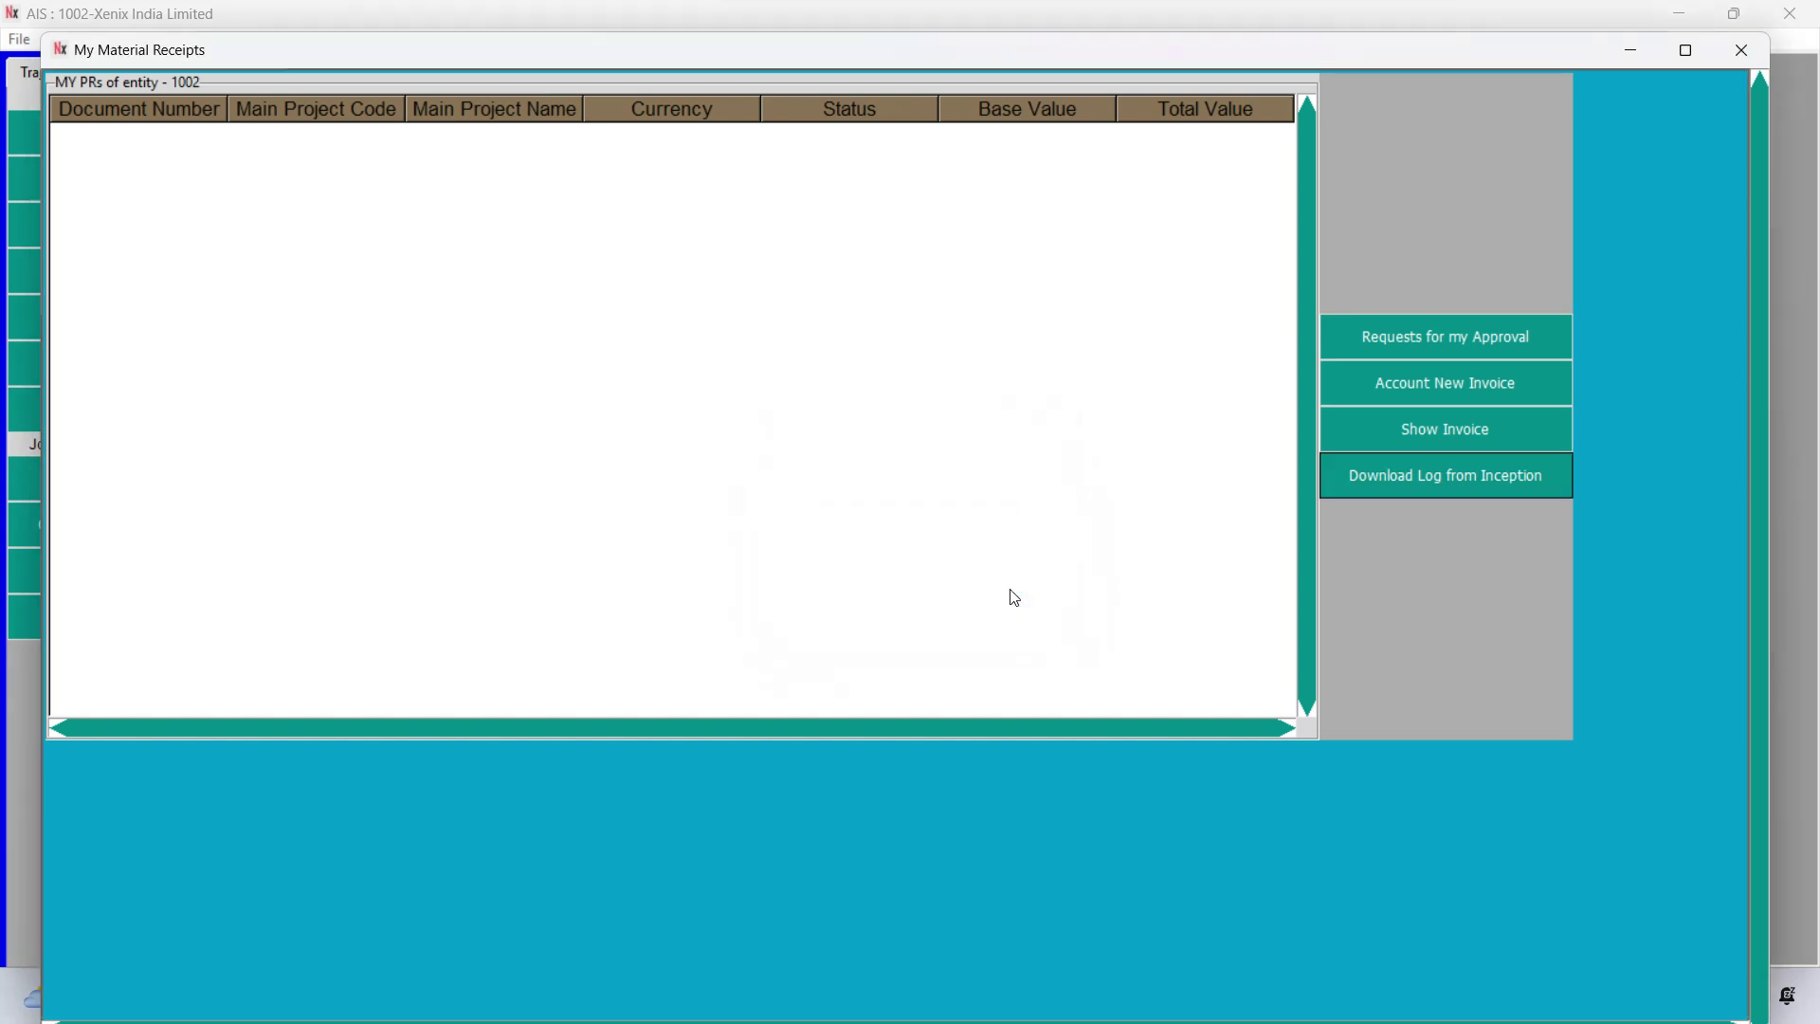
{"action": "left_click", "coordinate": [1742, 51]}
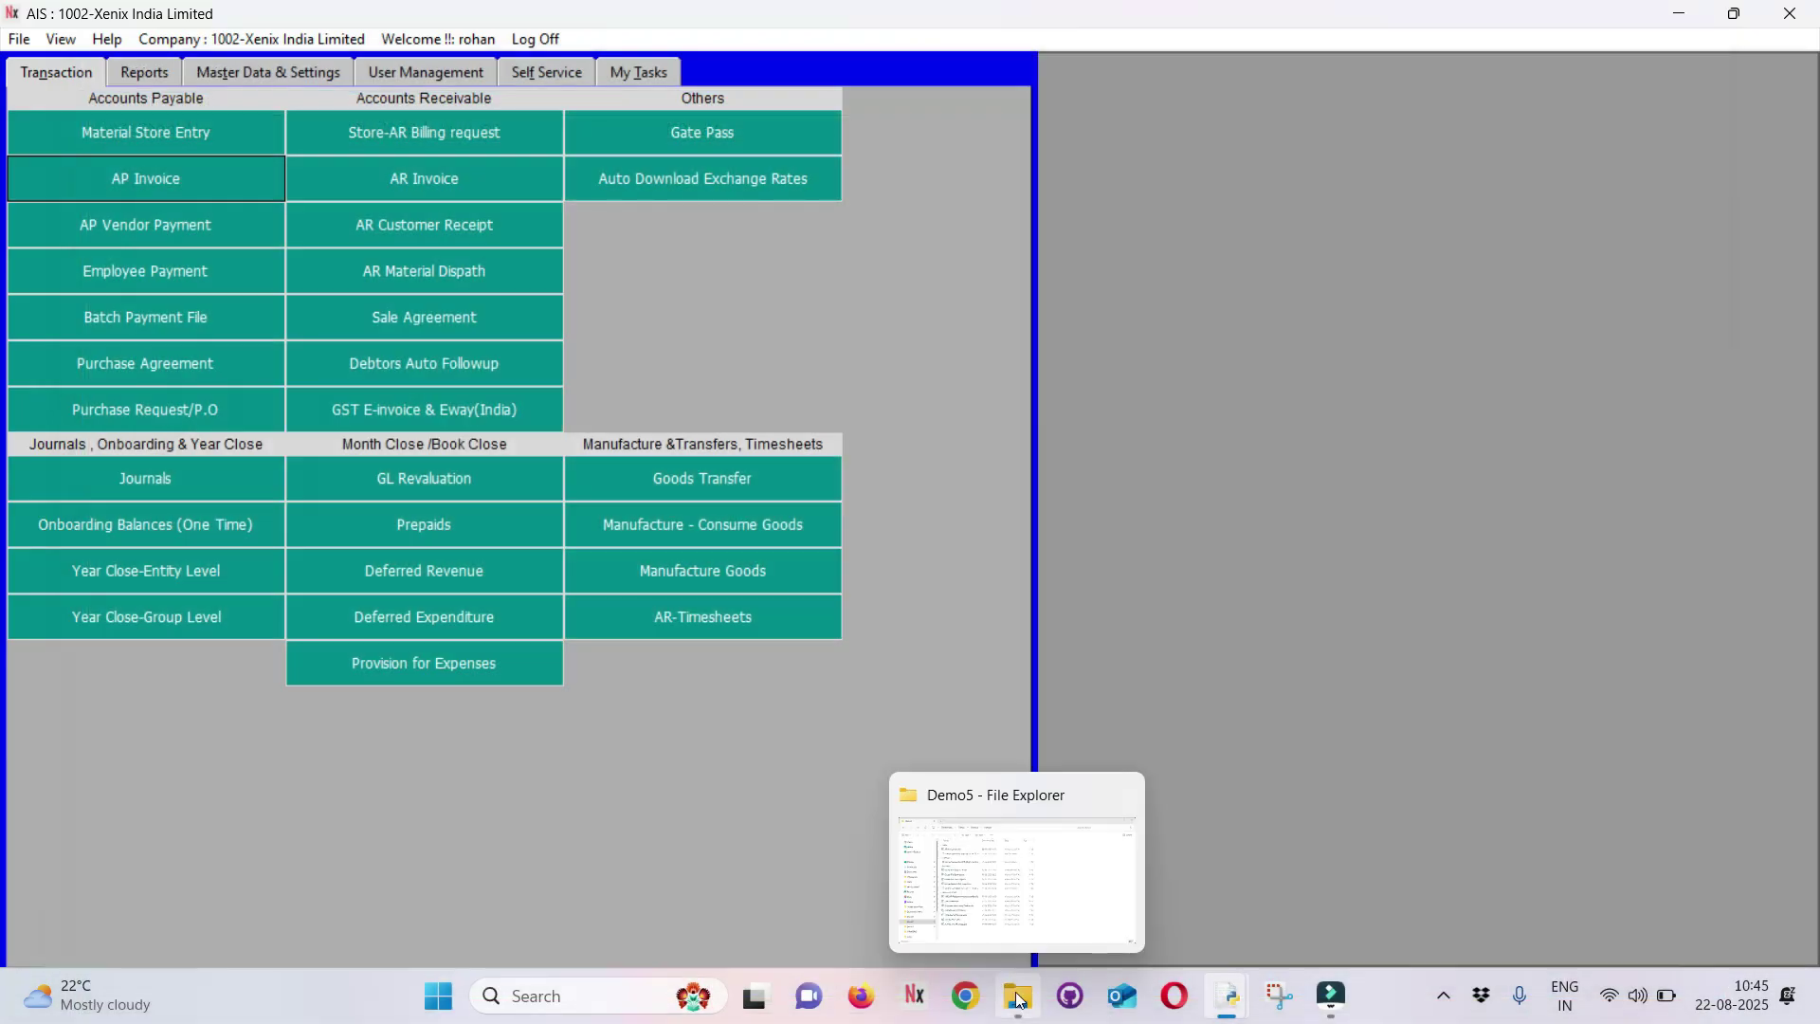
Switch to File Explorer and open AP-Invoice-Log.xlsx from the Demo5 folder in Excel
{"action": "left_click", "coordinate": [1017, 995]}
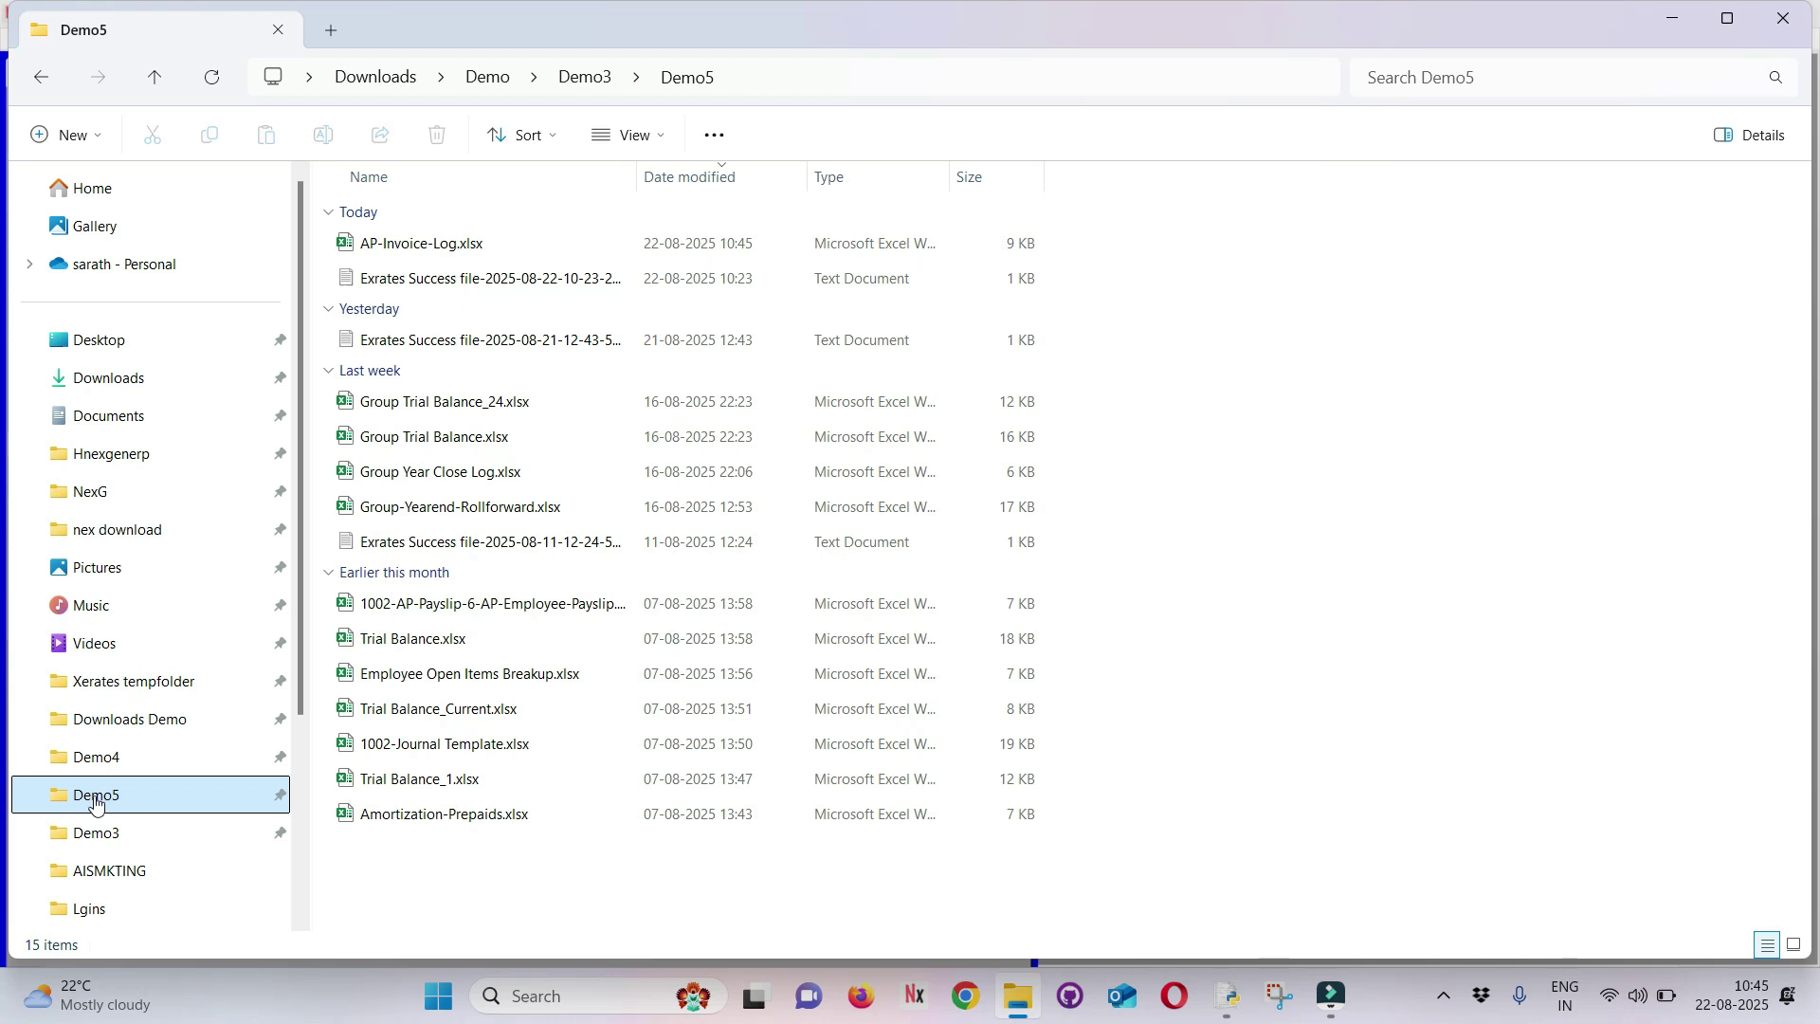
{"action": "left_click", "coordinate": [420, 254]}
{"action": "double_click", "coordinate": [420, 245]}
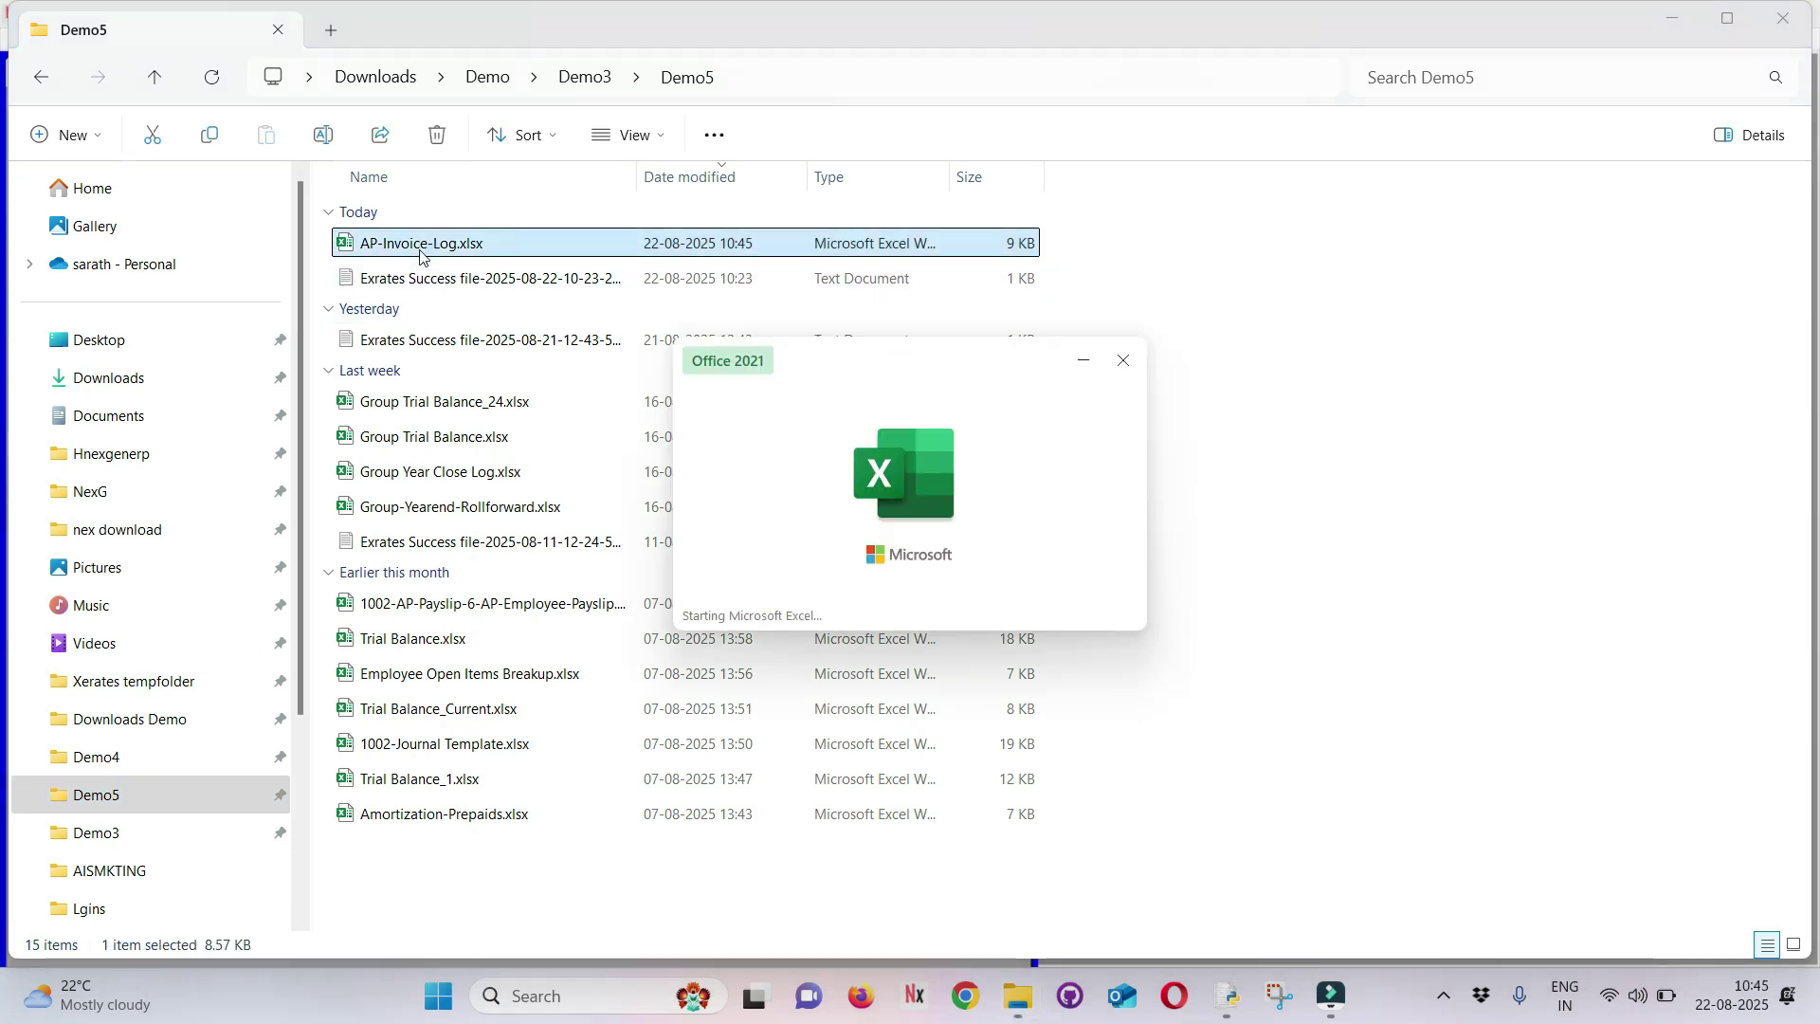
{"action": "left_click", "coordinate": [498, 471]}
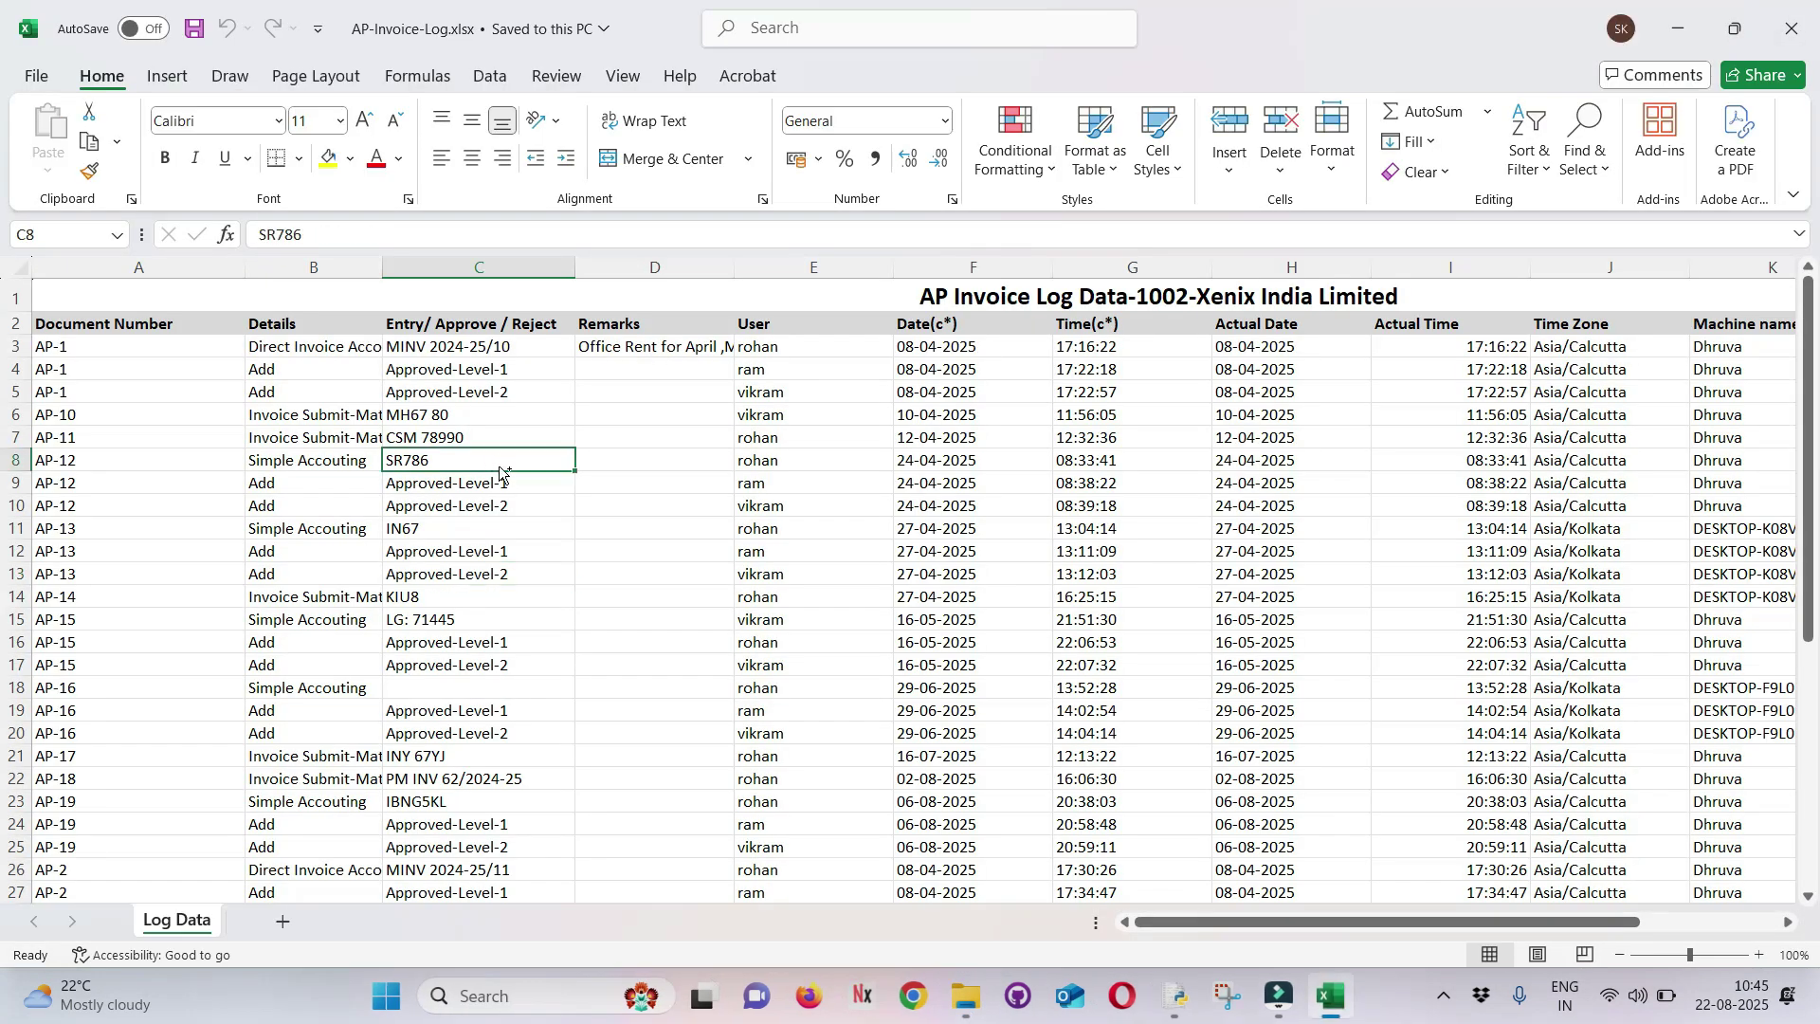
Add filters to the log table's header row and filter Document Number to show only AP-1
{"action": "key", "text": "ctrl+Up"}
{"action": "key", "text": "ctrl+Left"}
{"action": "key", "text": "Down"}
{"action": "key", "text": "Up"}
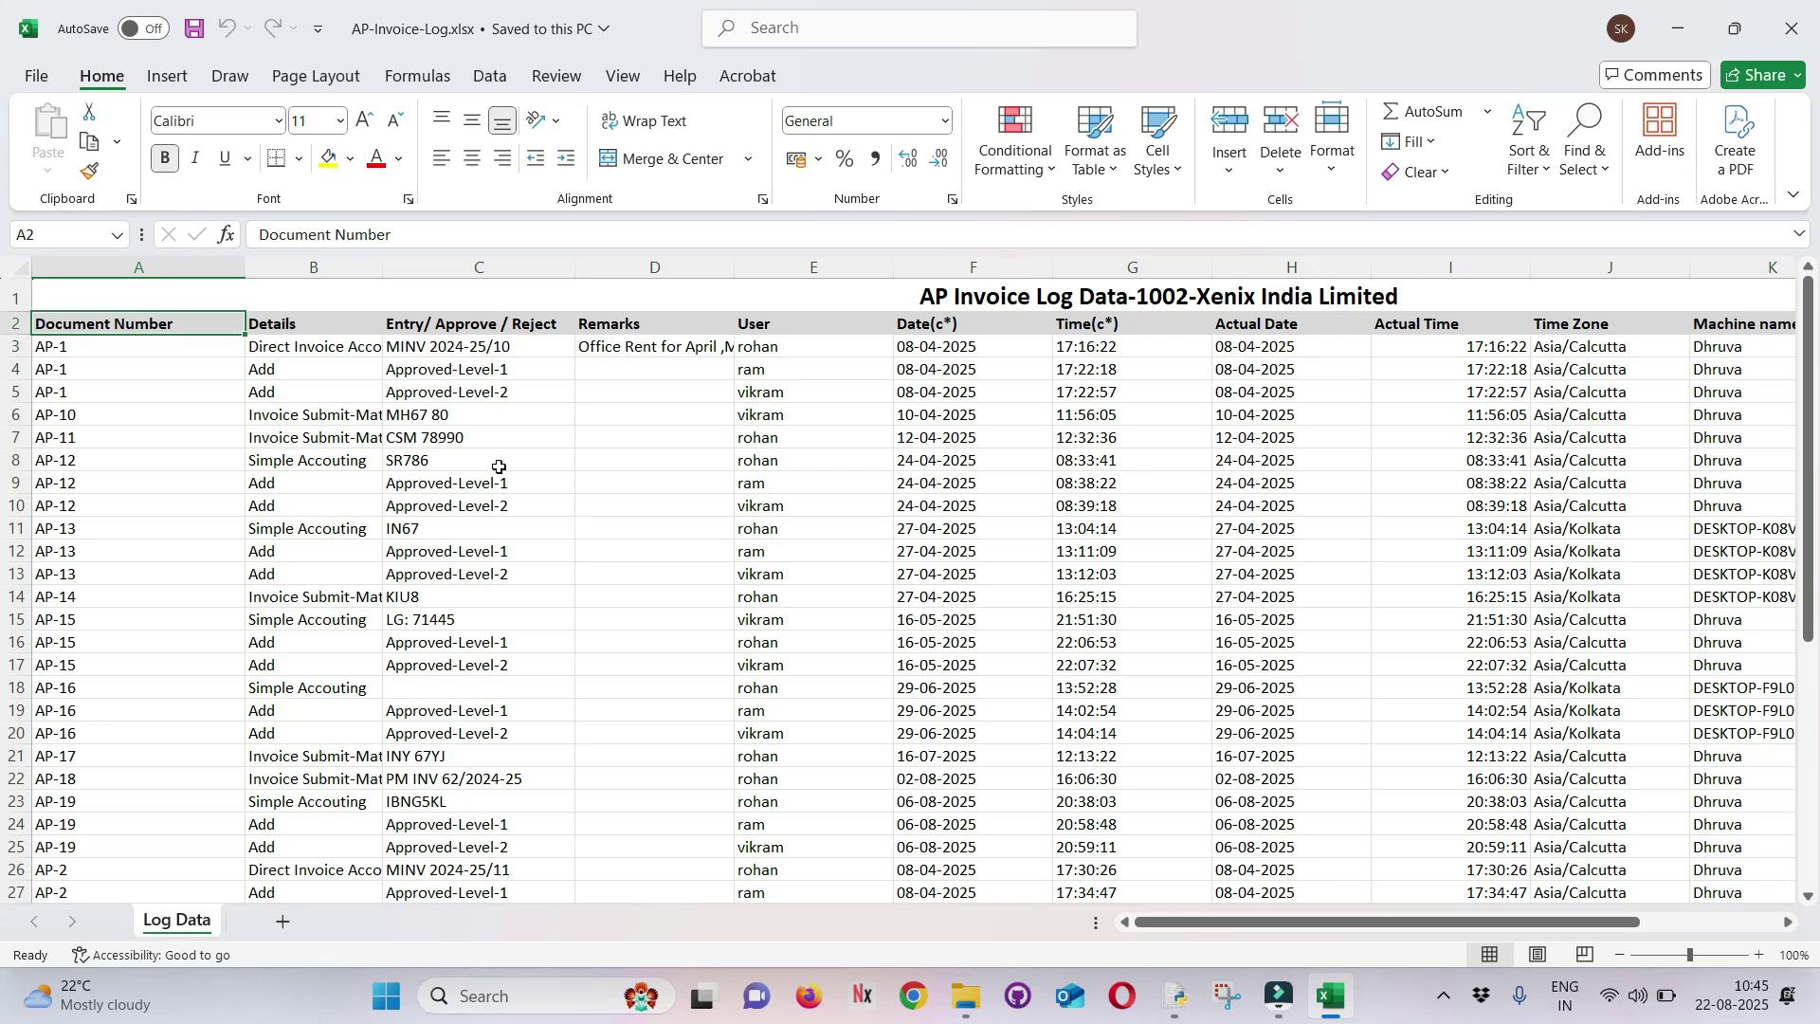
{"action": "key", "text": "ctrl+shift+End"}
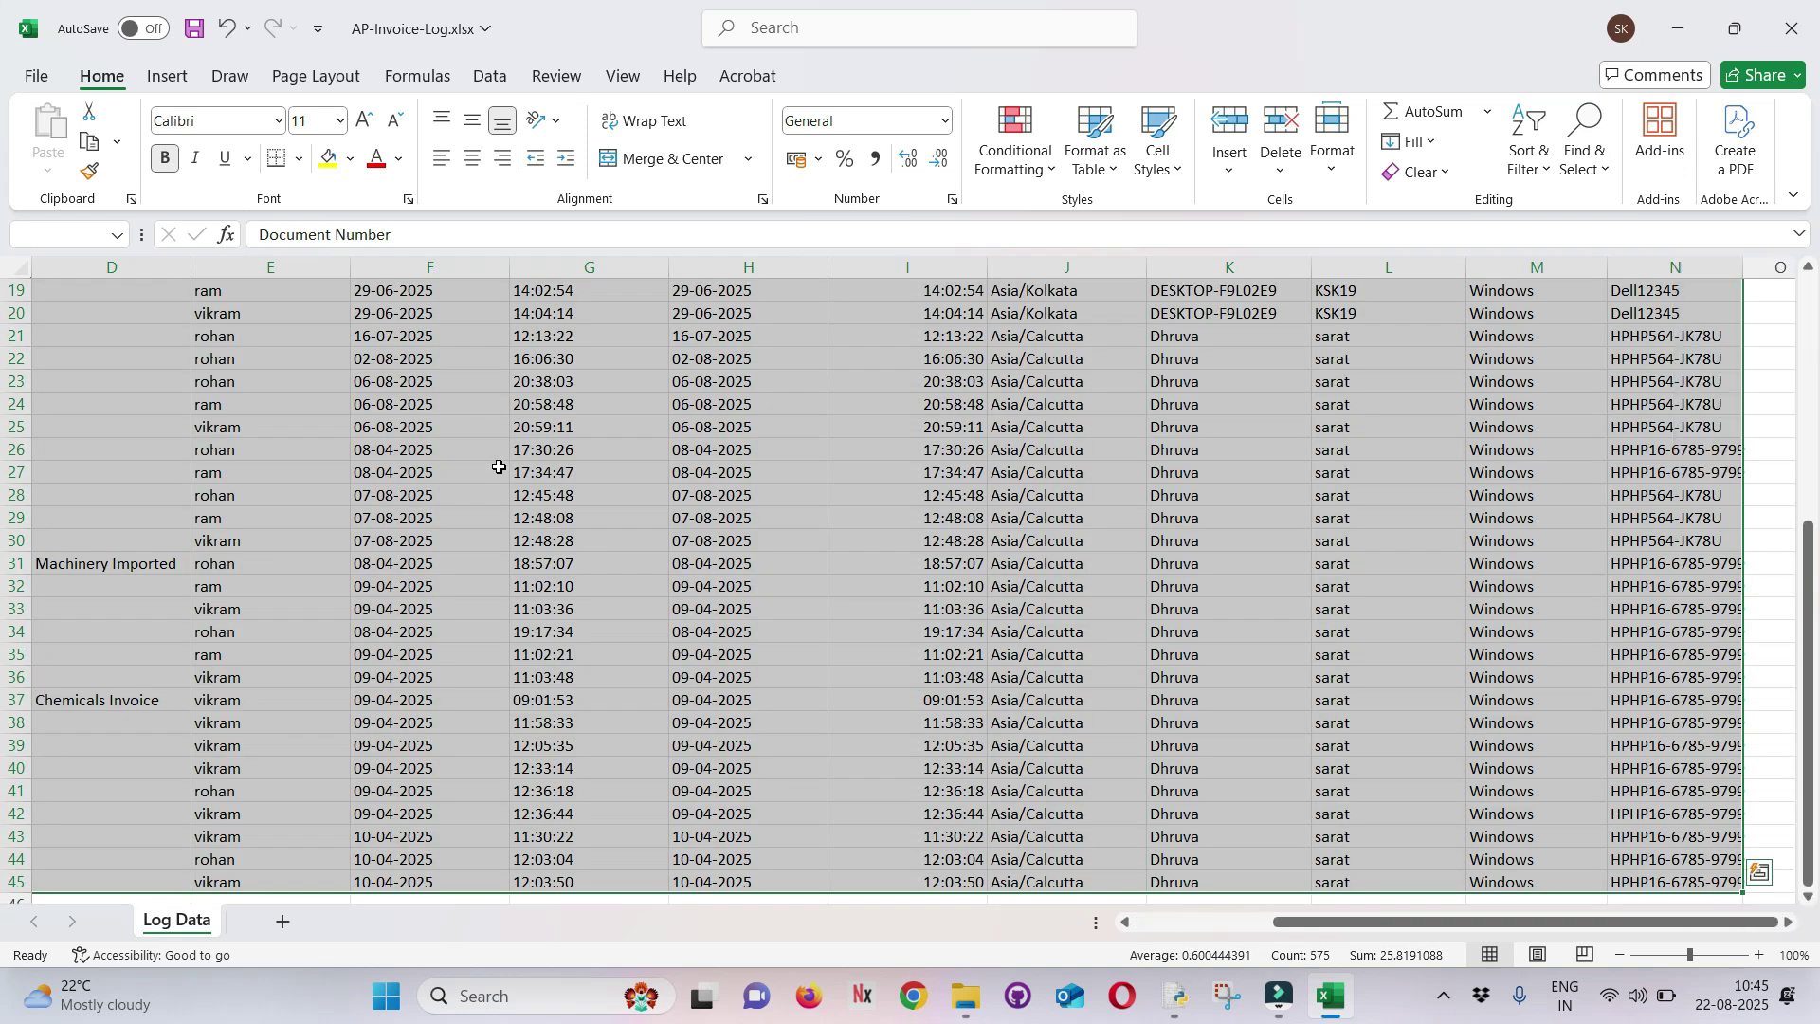
{"action": "key", "text": "ctrl+Home"}
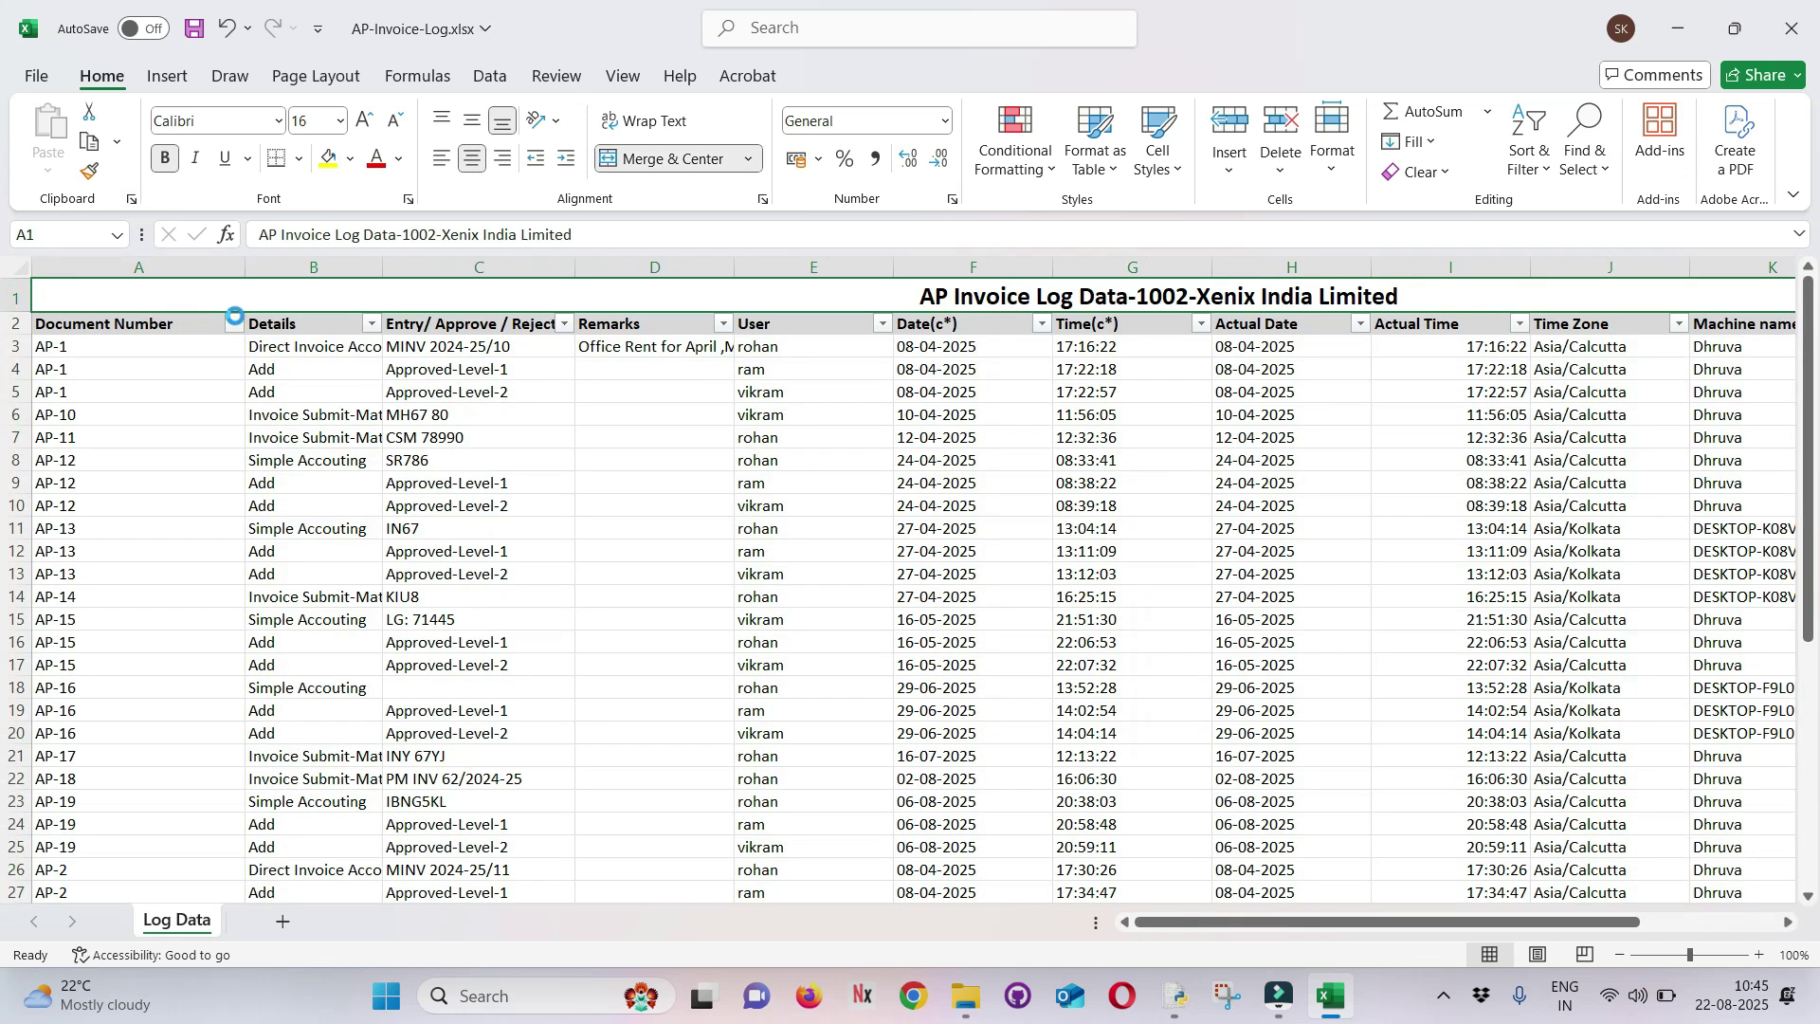
{"action": "left_click", "coordinate": [234, 323]}
{"action": "left_click", "coordinate": [63, 629]}
{"action": "left_click", "coordinate": [61, 652]}
{"action": "key", "text": "Return"}
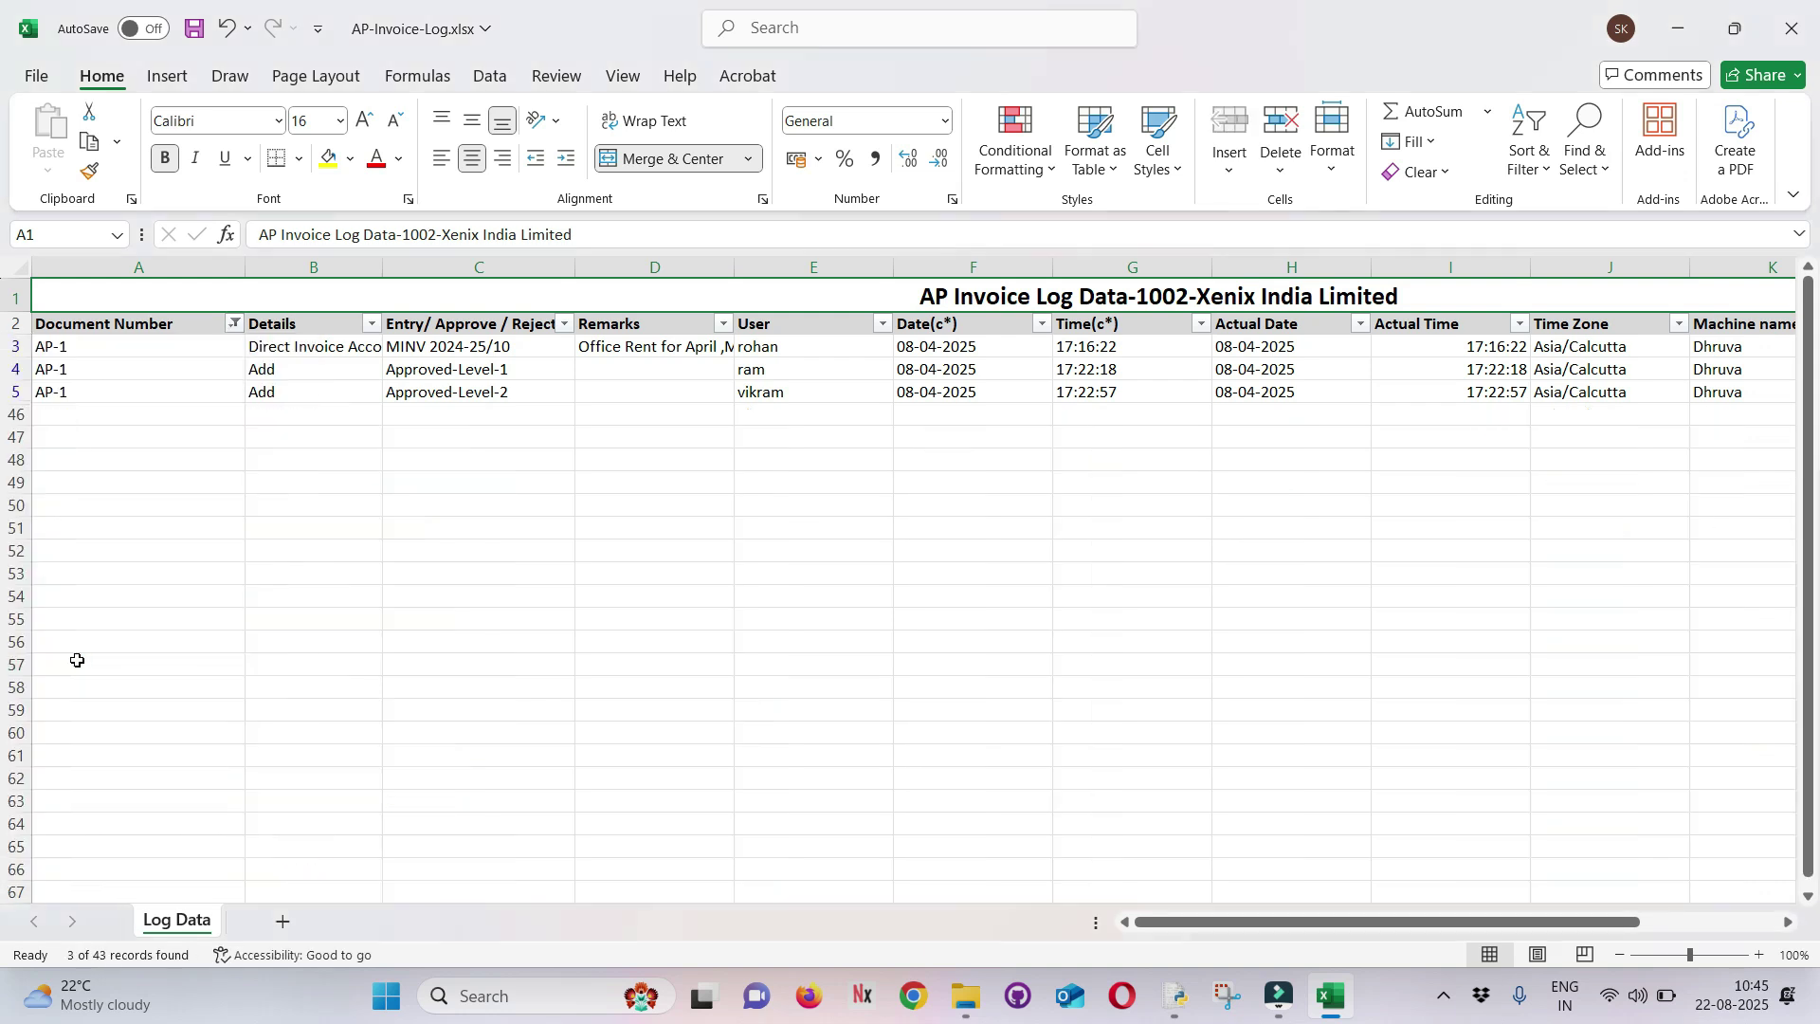
Fit the Details column to its content and examine the remarks, approval levels and users of the AP-1 entries
{"action": "double_click", "coordinate": [383, 267]}
{"action": "left_click", "coordinate": [560, 370]}
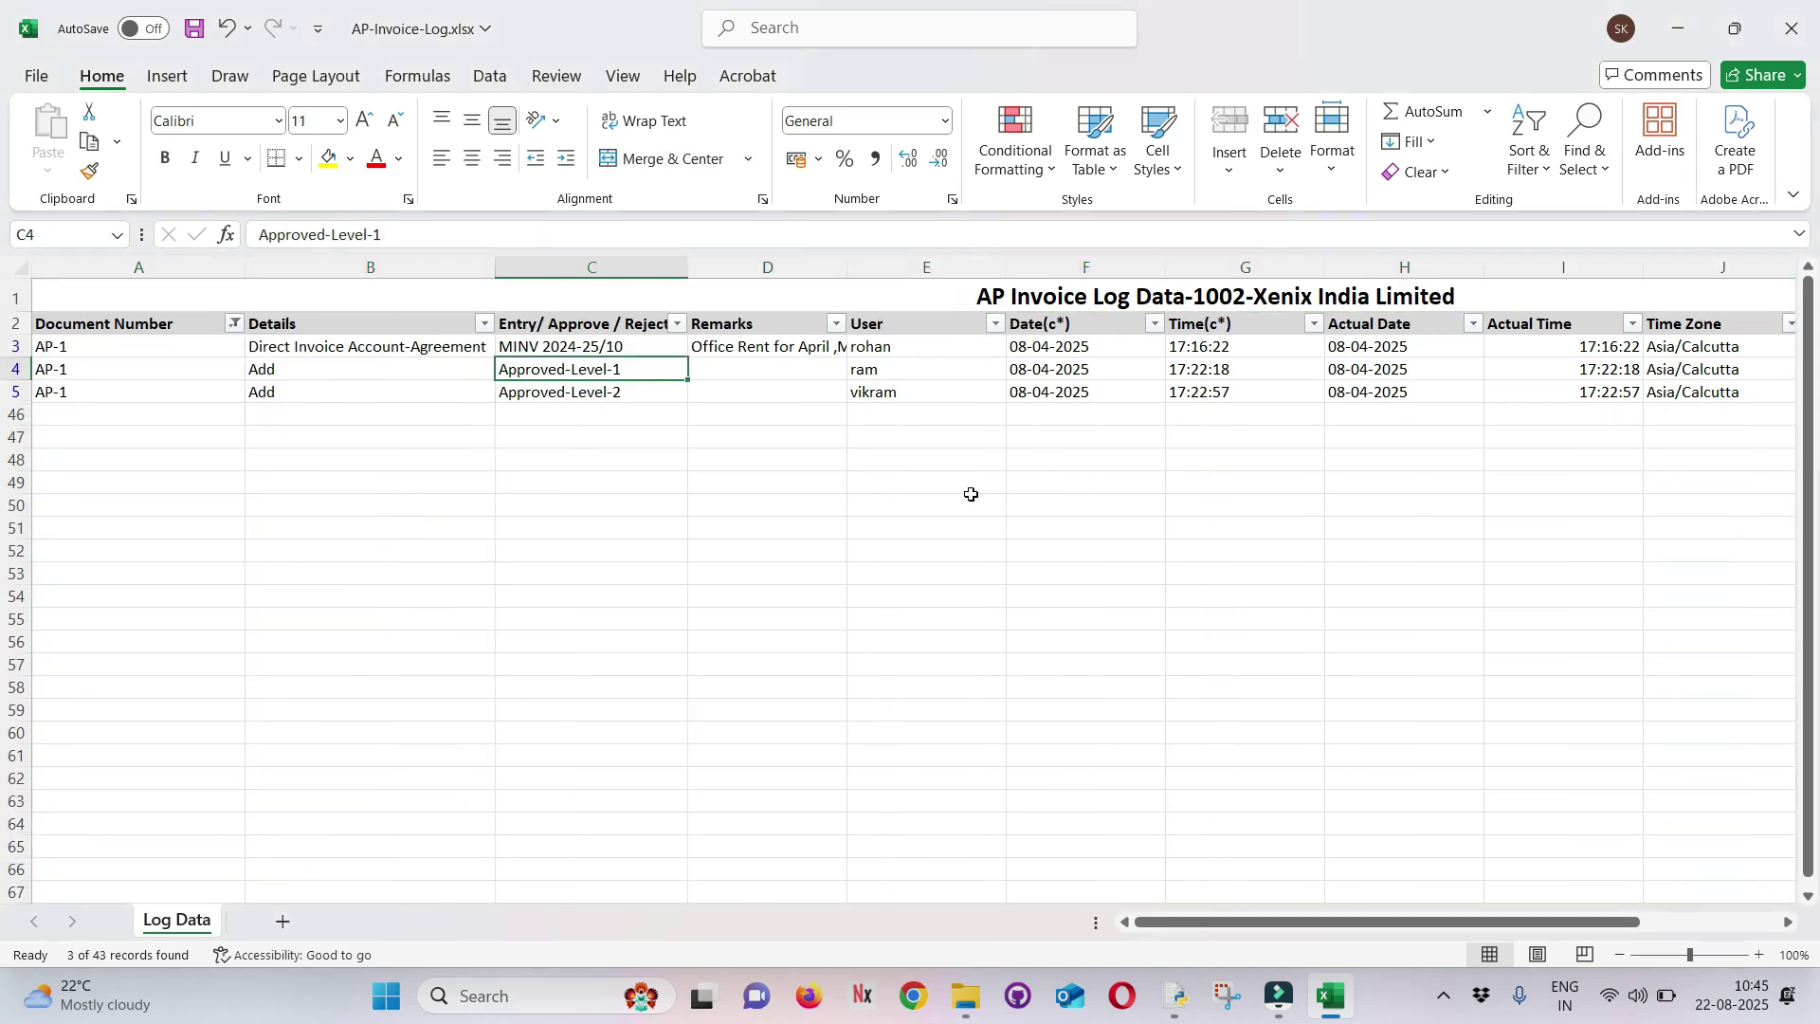
{"action": "key", "text": "Right"}
{"action": "key", "text": "Up"}
{"action": "key", "text": "Right"}
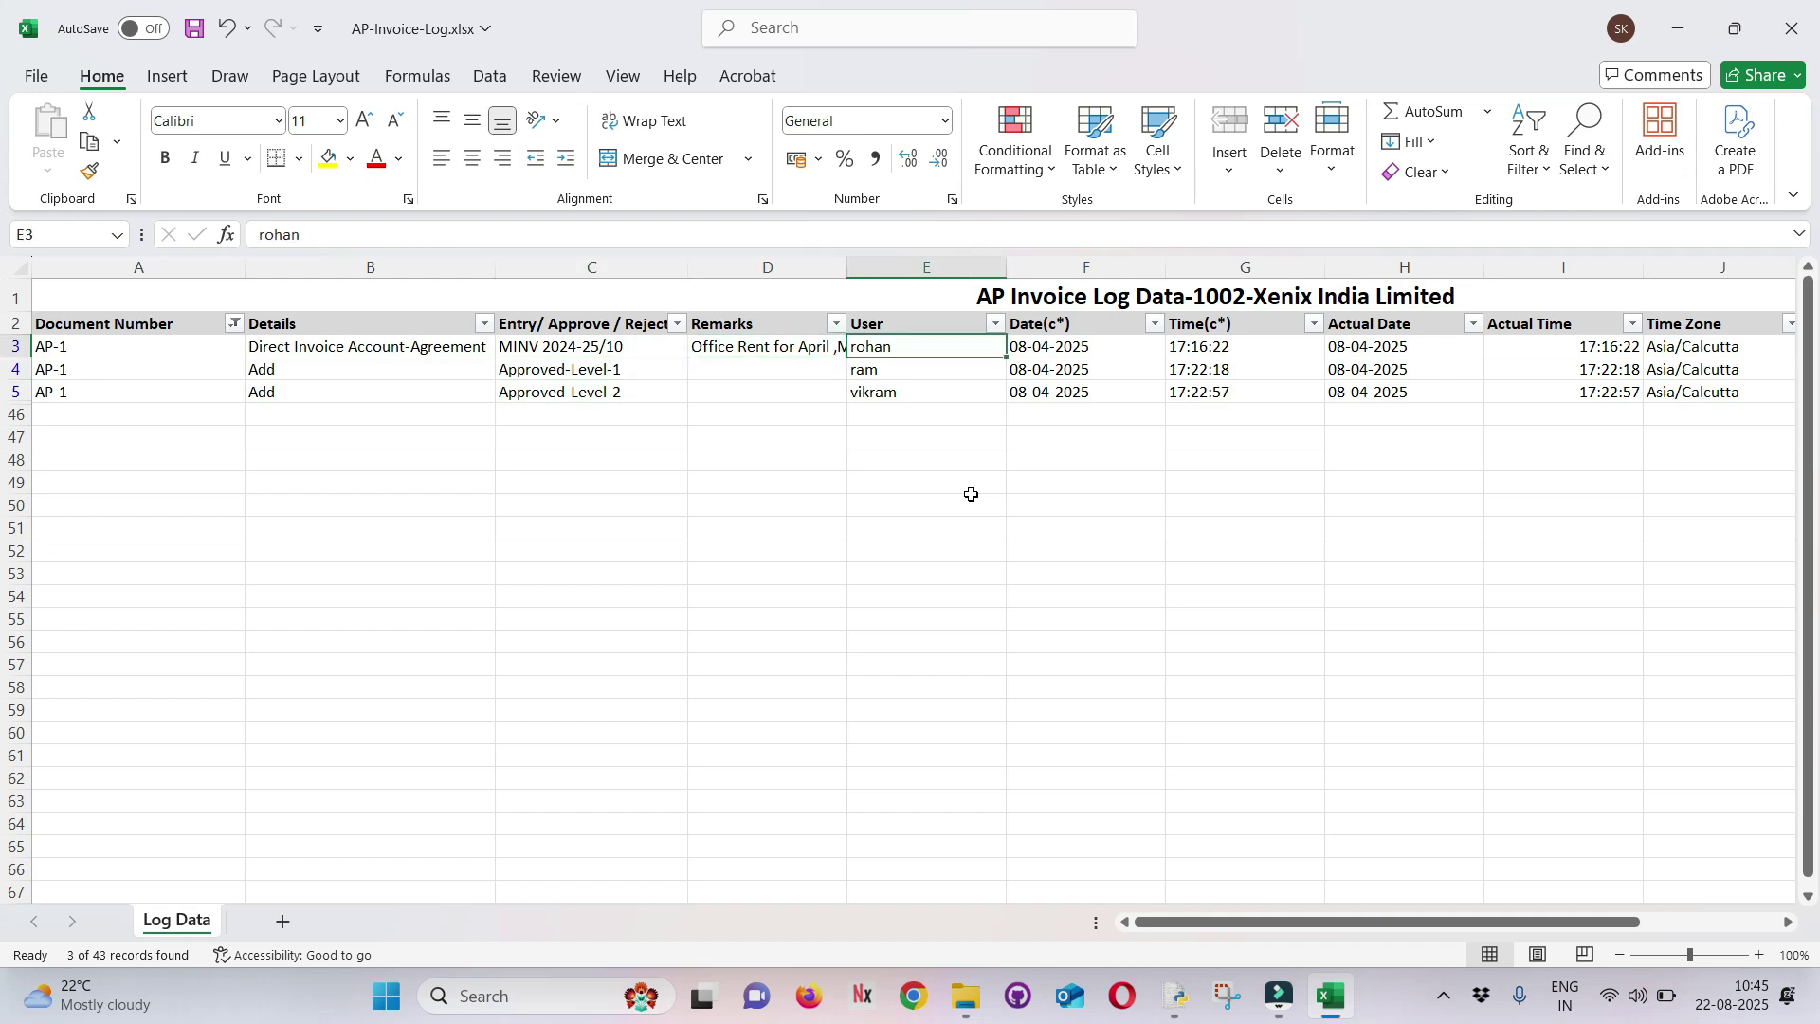
{"action": "key", "text": "Down"}
{"action": "key", "text": "Left"}
{"action": "key", "text": "Left"}
{"action": "key", "text": "Right"}
{"action": "key", "text": "Right"}
{"action": "key", "text": "Down"}
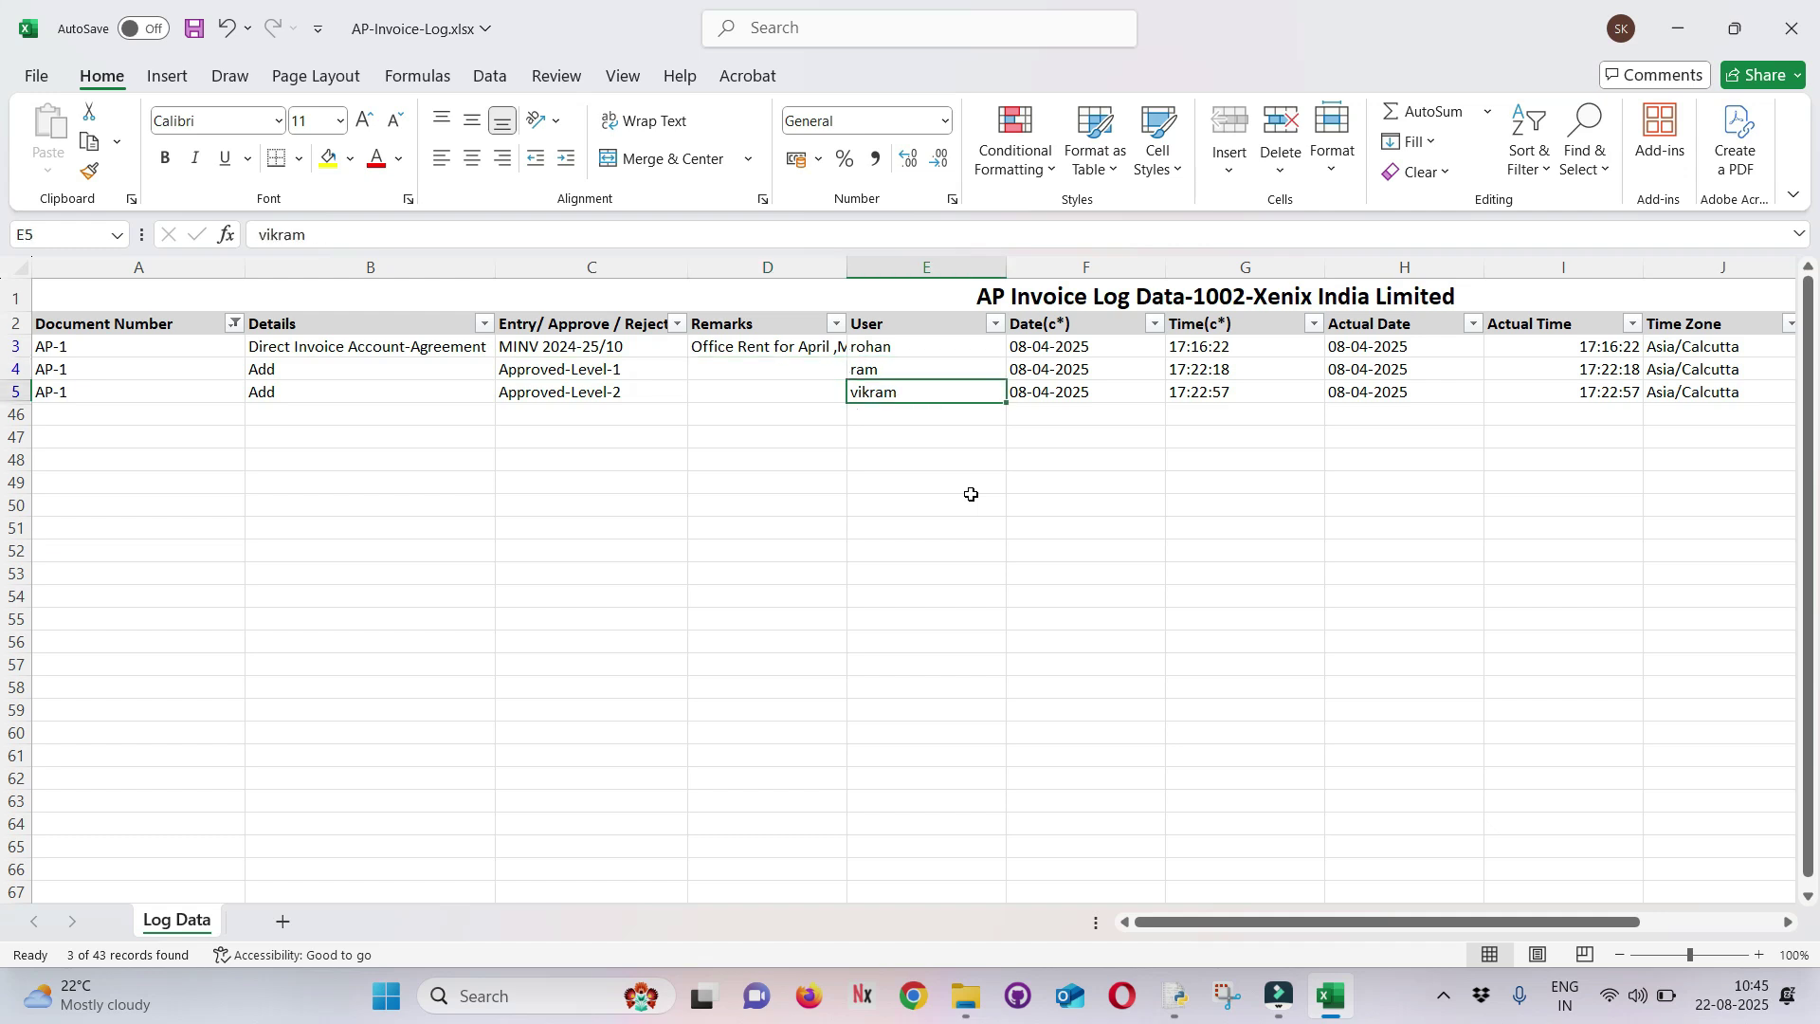
Examine the date, time, time zone and machine columns of the AP-1 entries and return to the first column
{"action": "key", "text": "Right"}
{"action": "key", "text": "Up"}
{"action": "key", "text": "Up"}
{"action": "key", "text": "Right"}
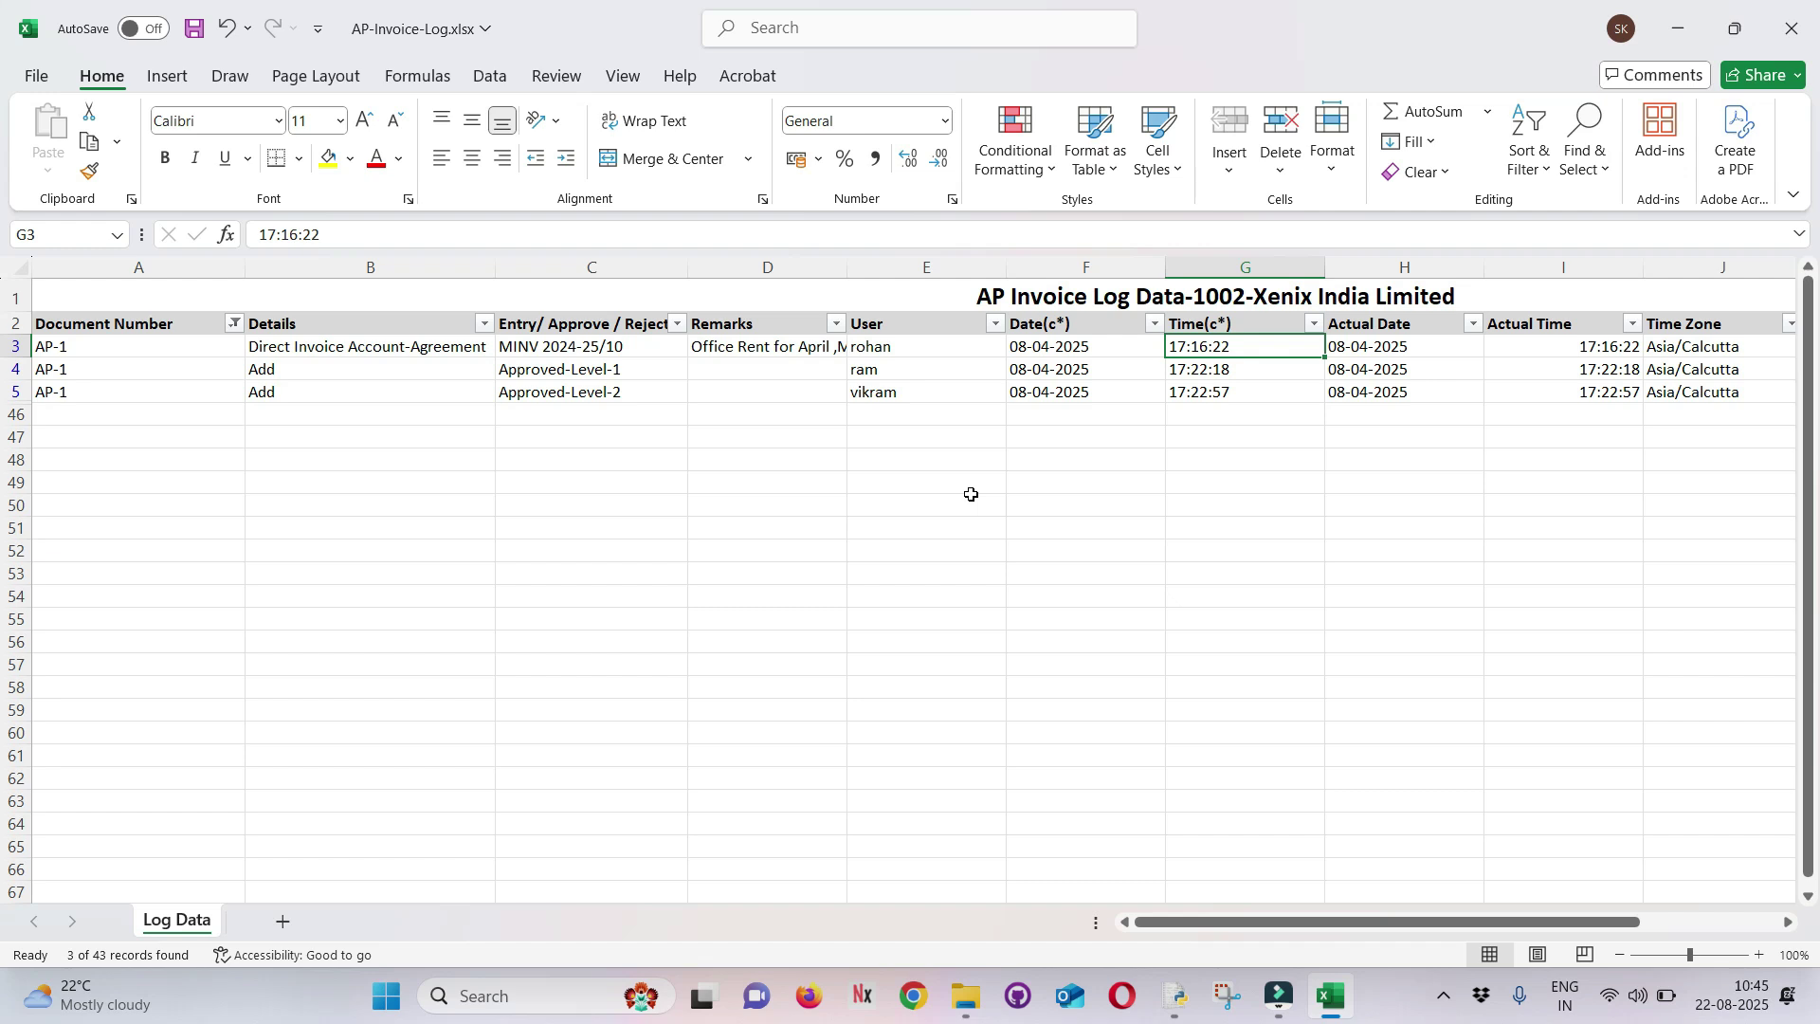
{"action": "key", "text": "Right"}
{"action": "key", "text": "Right"}
{"action": "key", "text": "Right"}
{"action": "key", "text": "Right"}
{"action": "key", "text": "Right"}
{"action": "key", "text": "Right"}
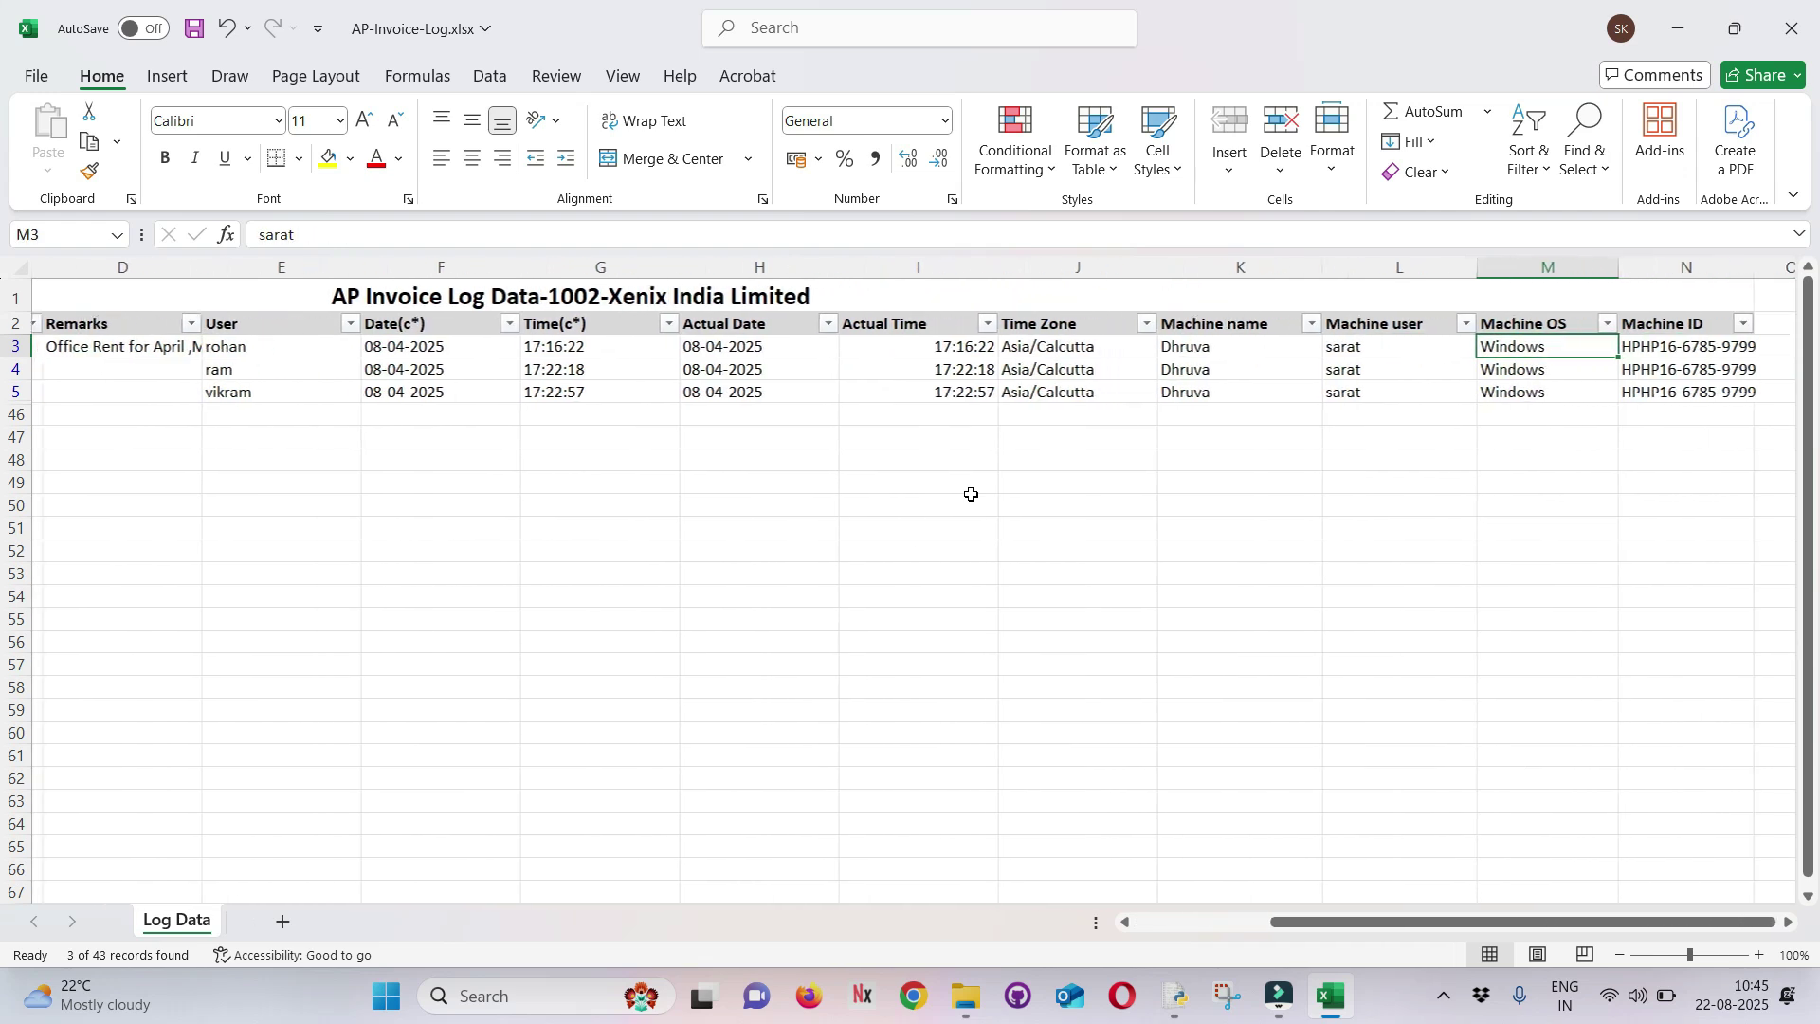
{"action": "key", "text": "Right"}
{"action": "key", "text": "Right"}
{"action": "key", "text": "Right"}
{"action": "key", "text": "Left"}
{"action": "key", "text": "Left"}
{"action": "key", "text": "Left"}
{"action": "key", "text": "Left"}
{"action": "key", "text": "Left"}
{"action": "key", "text": "Left"}
{"action": "key", "text": "Left"}
{"action": "key", "text": "Left"}
{"action": "key", "text": "Left"}
{"action": "key", "text": "Left"}
{"action": "key", "text": "Left"}
{"action": "key", "text": "Left"}
{"action": "key", "text": "Left"}
{"action": "key", "text": "Left"}
{"action": "key", "text": "Left"}
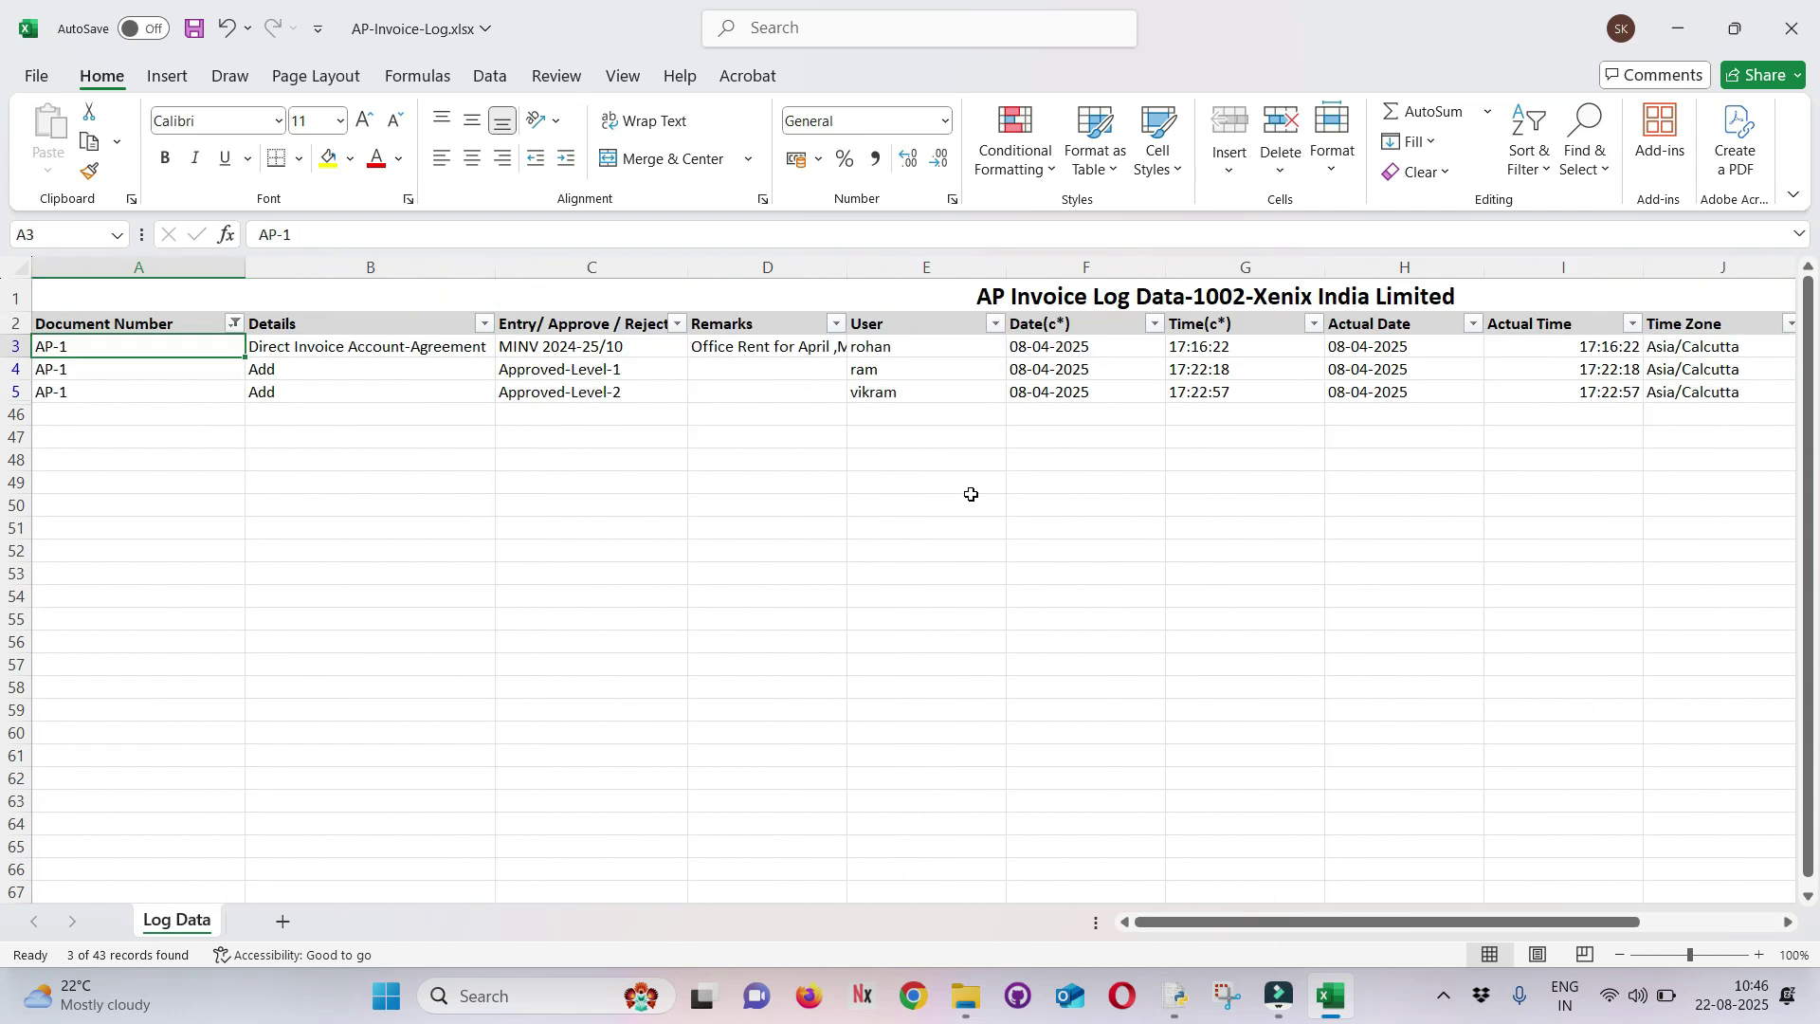
Remove the filters and look through the full invoice log down to its last rows
{"action": "key", "text": "ctrl+shift+l"}
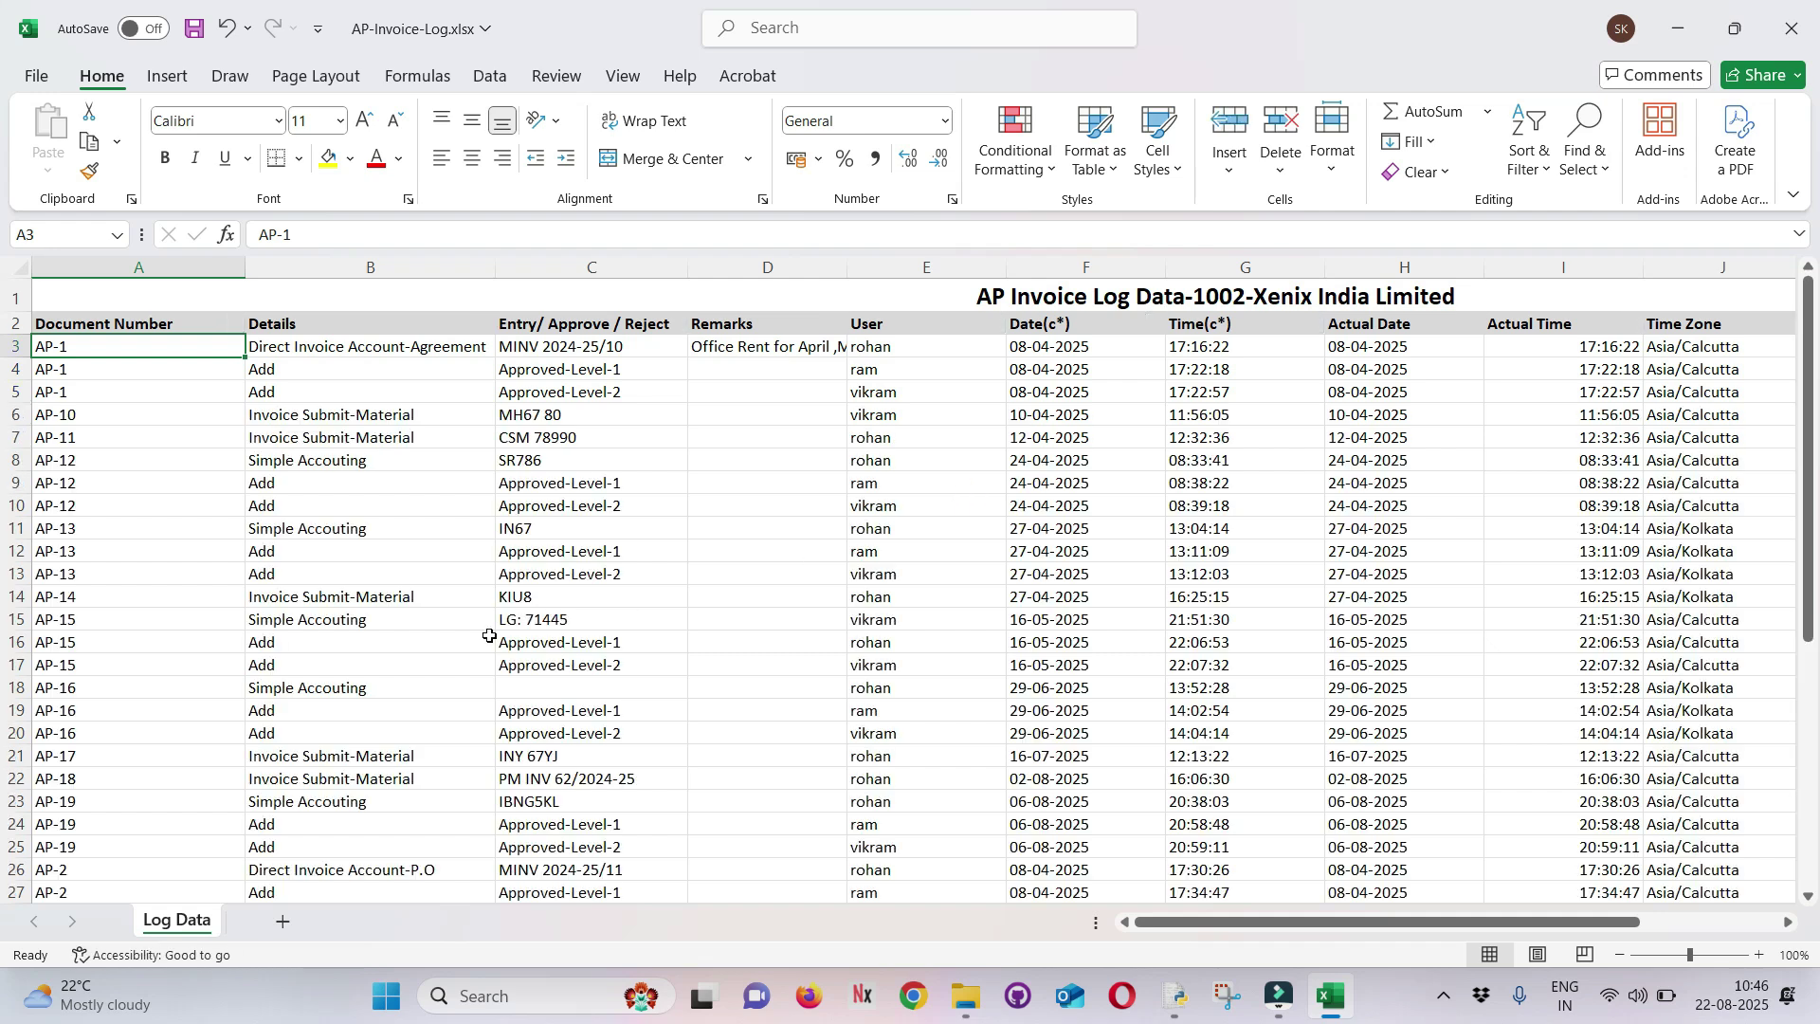
{"action": "scroll", "coordinate": [485, 663], "scroll_direction": "down", "scroll_amount": 7}
{"action": "scroll", "coordinate": [485, 745], "scroll_direction": "down", "scroll_amount": 1}
Close the log workbook without saving the changes and return to the AIS main window
{"action": "left_click", "coordinate": [1792, 29]}
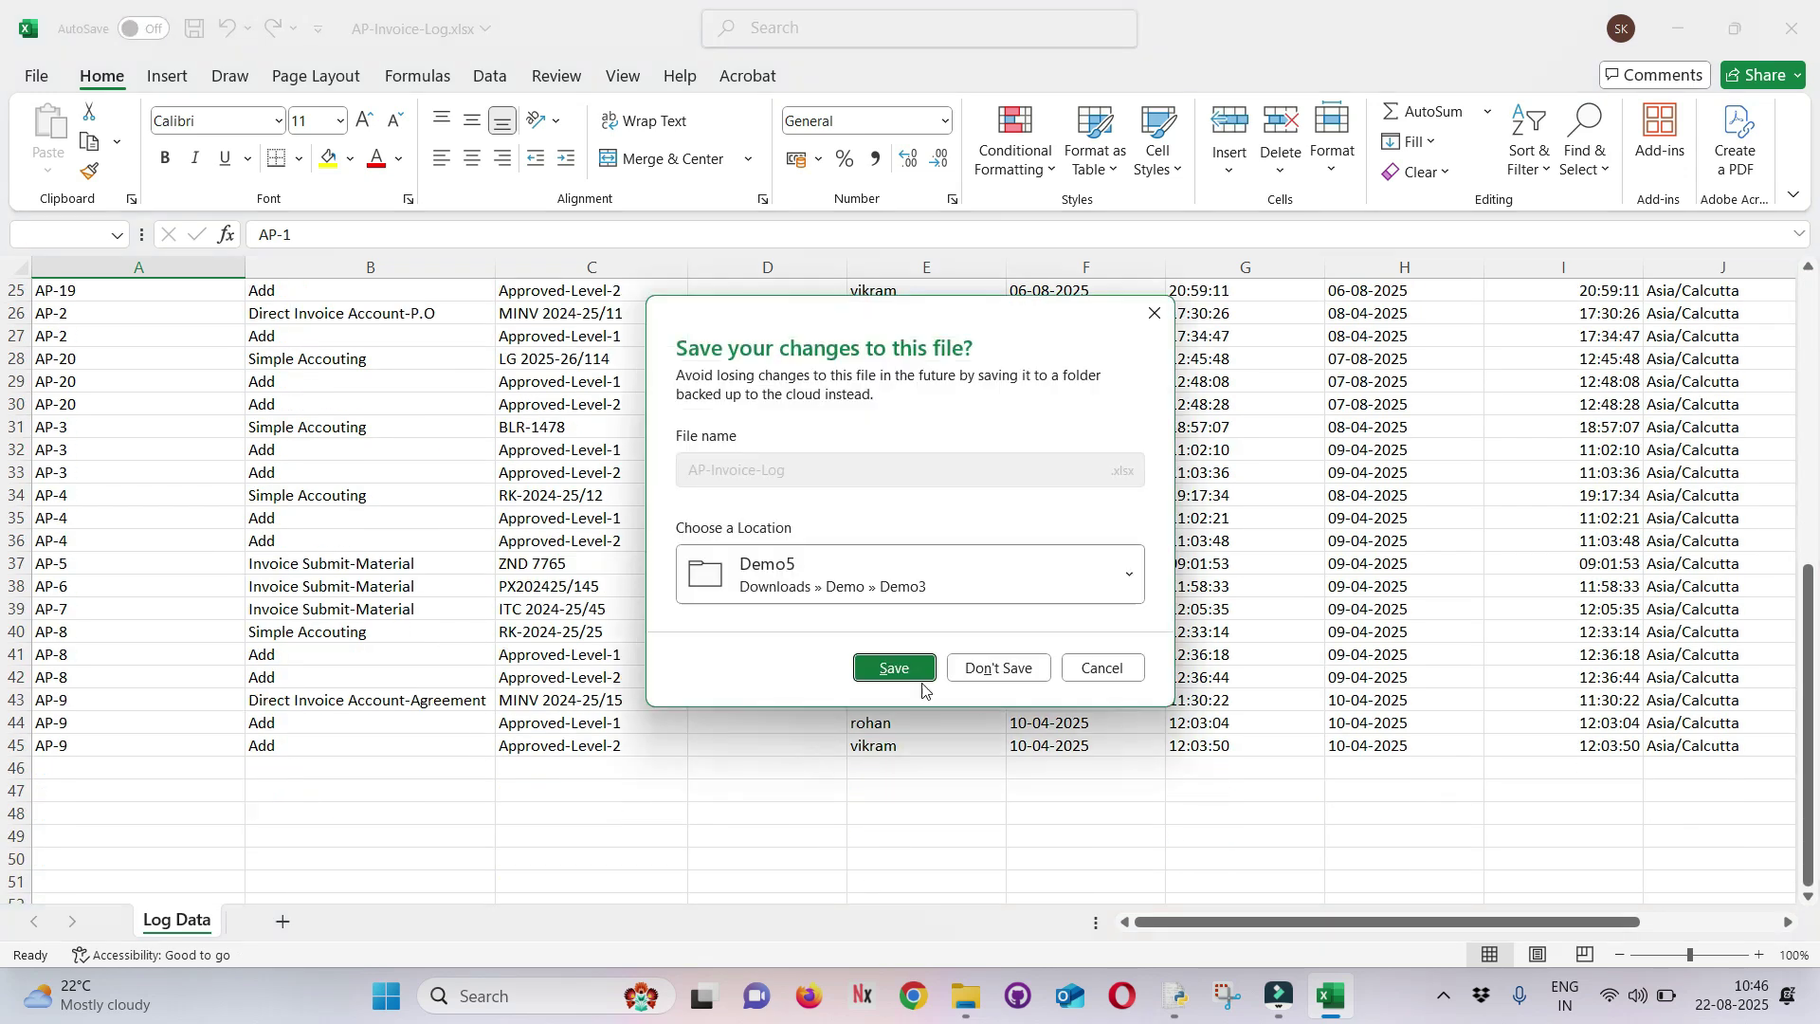
{"action": "left_click", "coordinate": [1012, 656]}
{"action": "key", "text": "alt+Tab"}
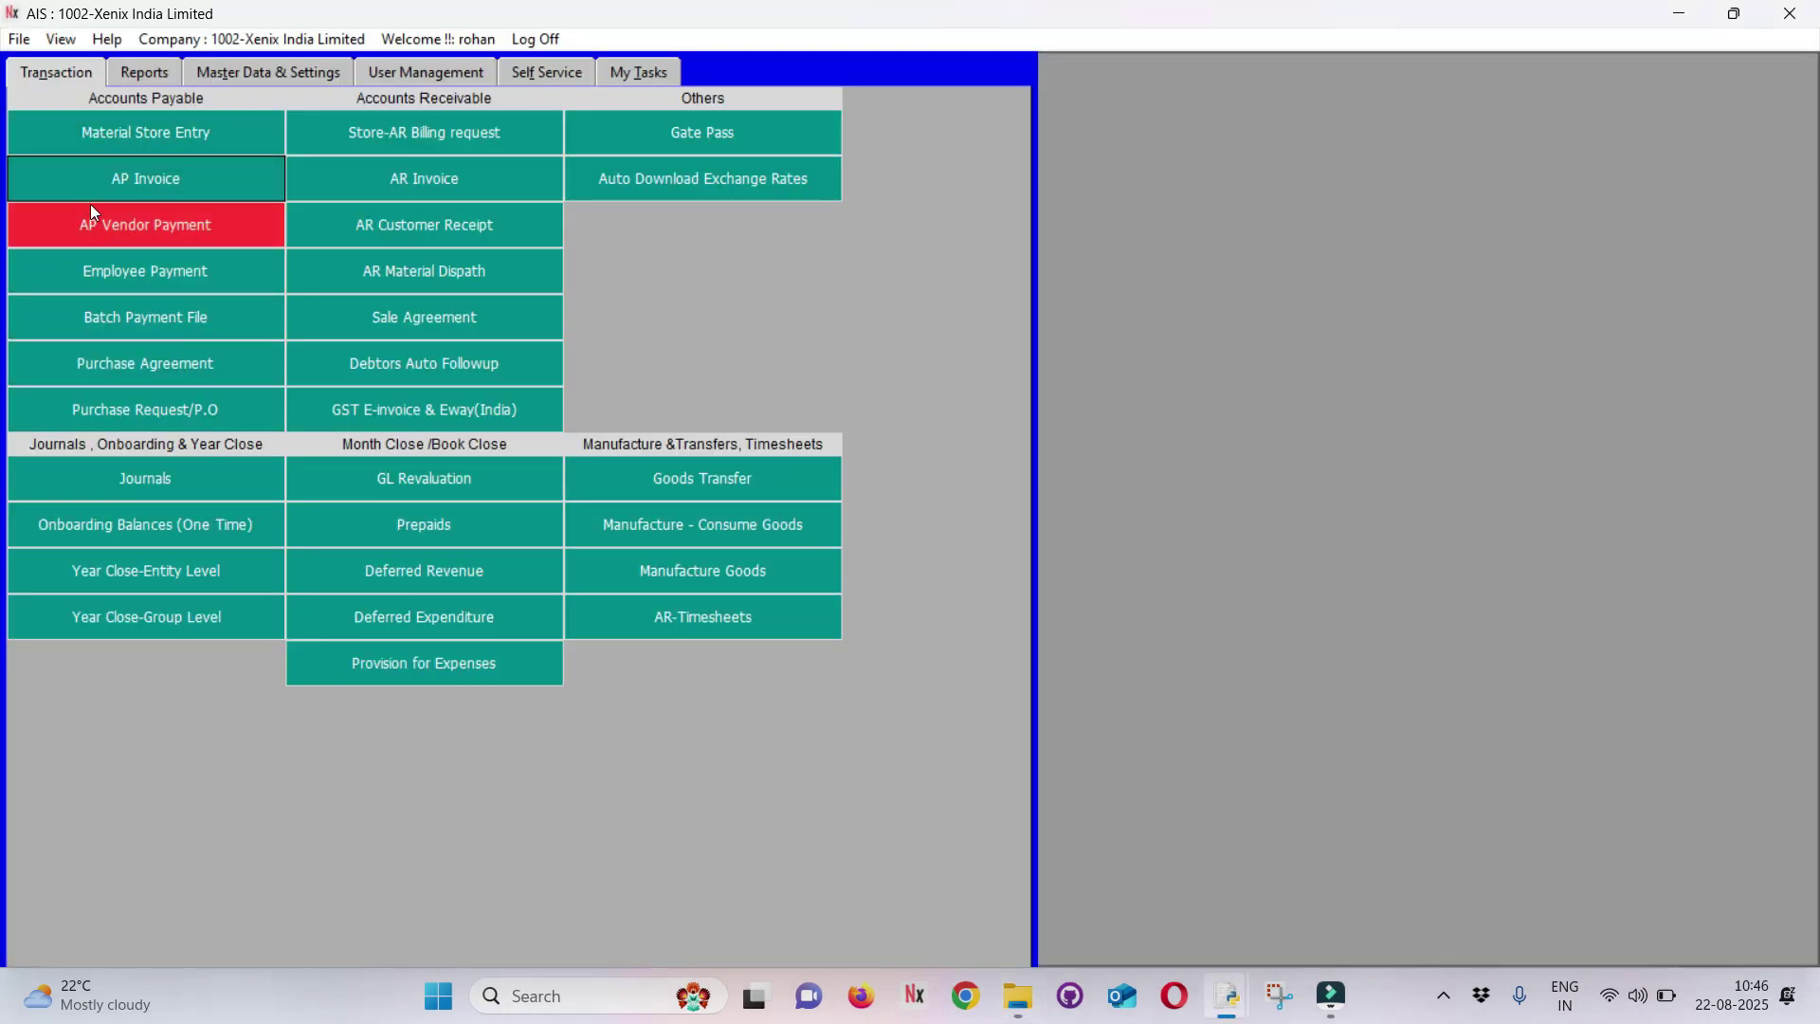
Open the journal search from the pending journals and set its search criterion to JV Raised By
{"action": "left_click", "coordinate": [117, 133]}
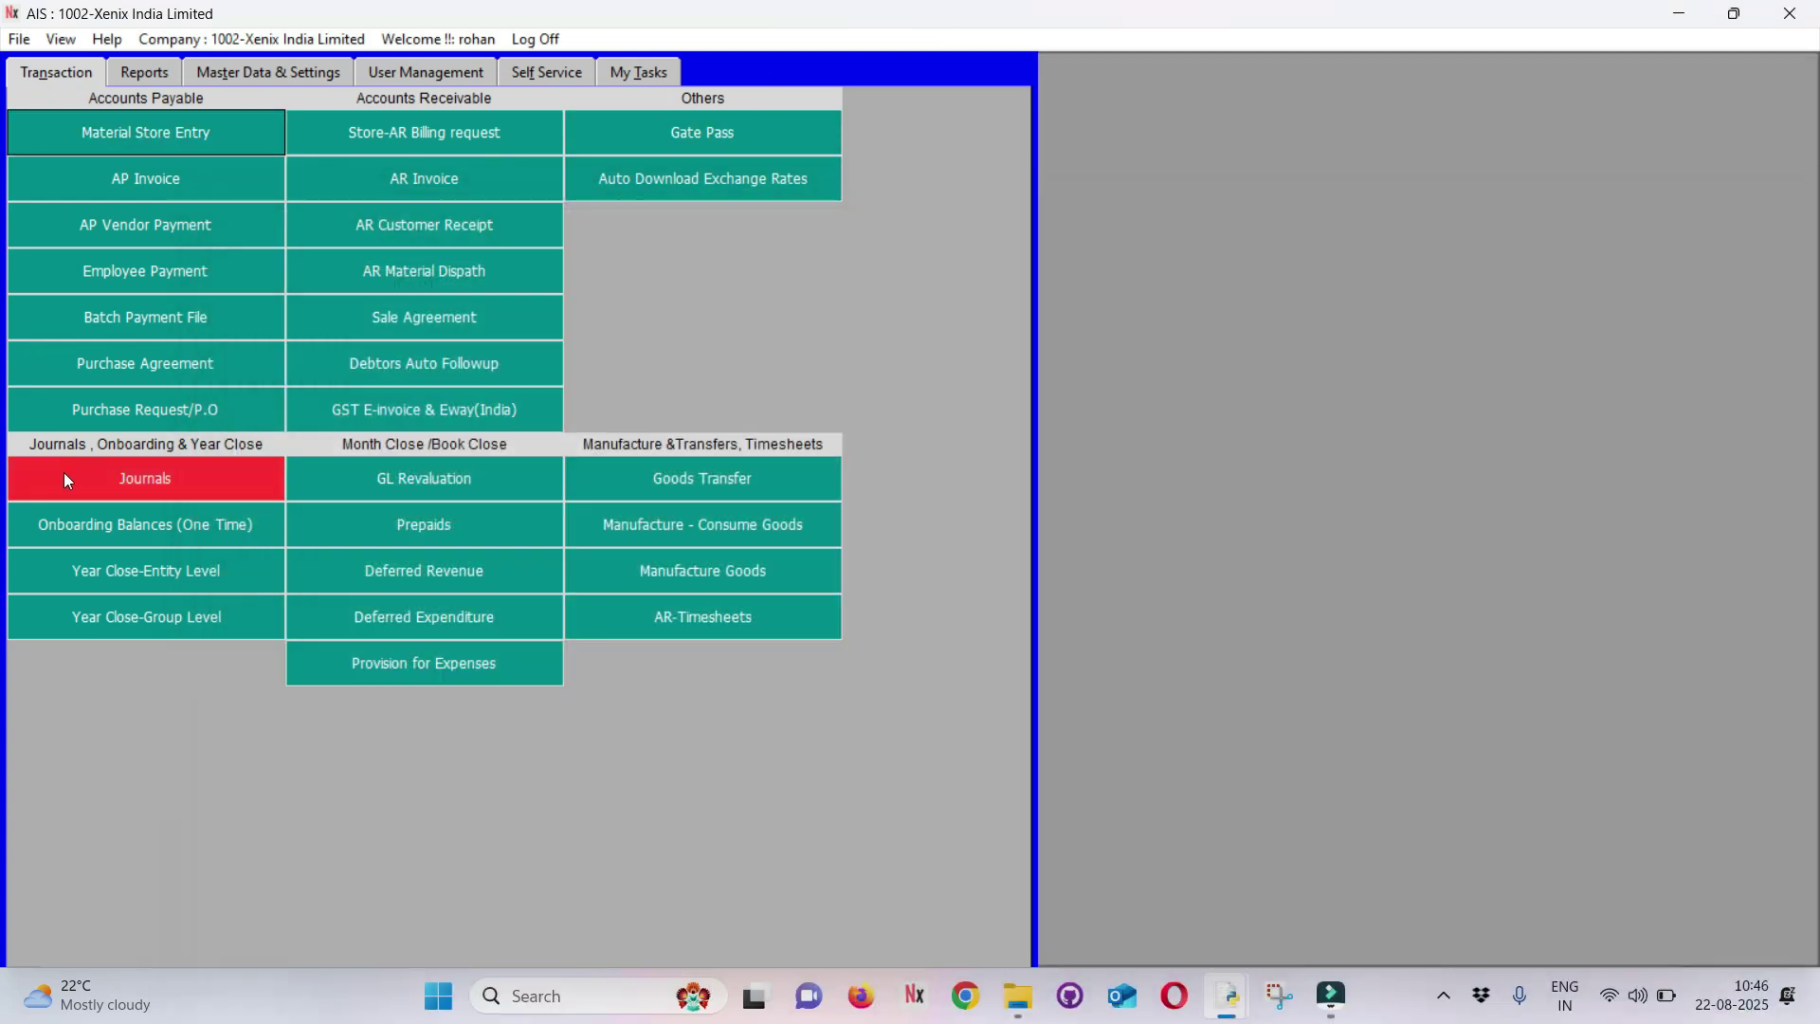
{"action": "left_click", "coordinate": [67, 476]}
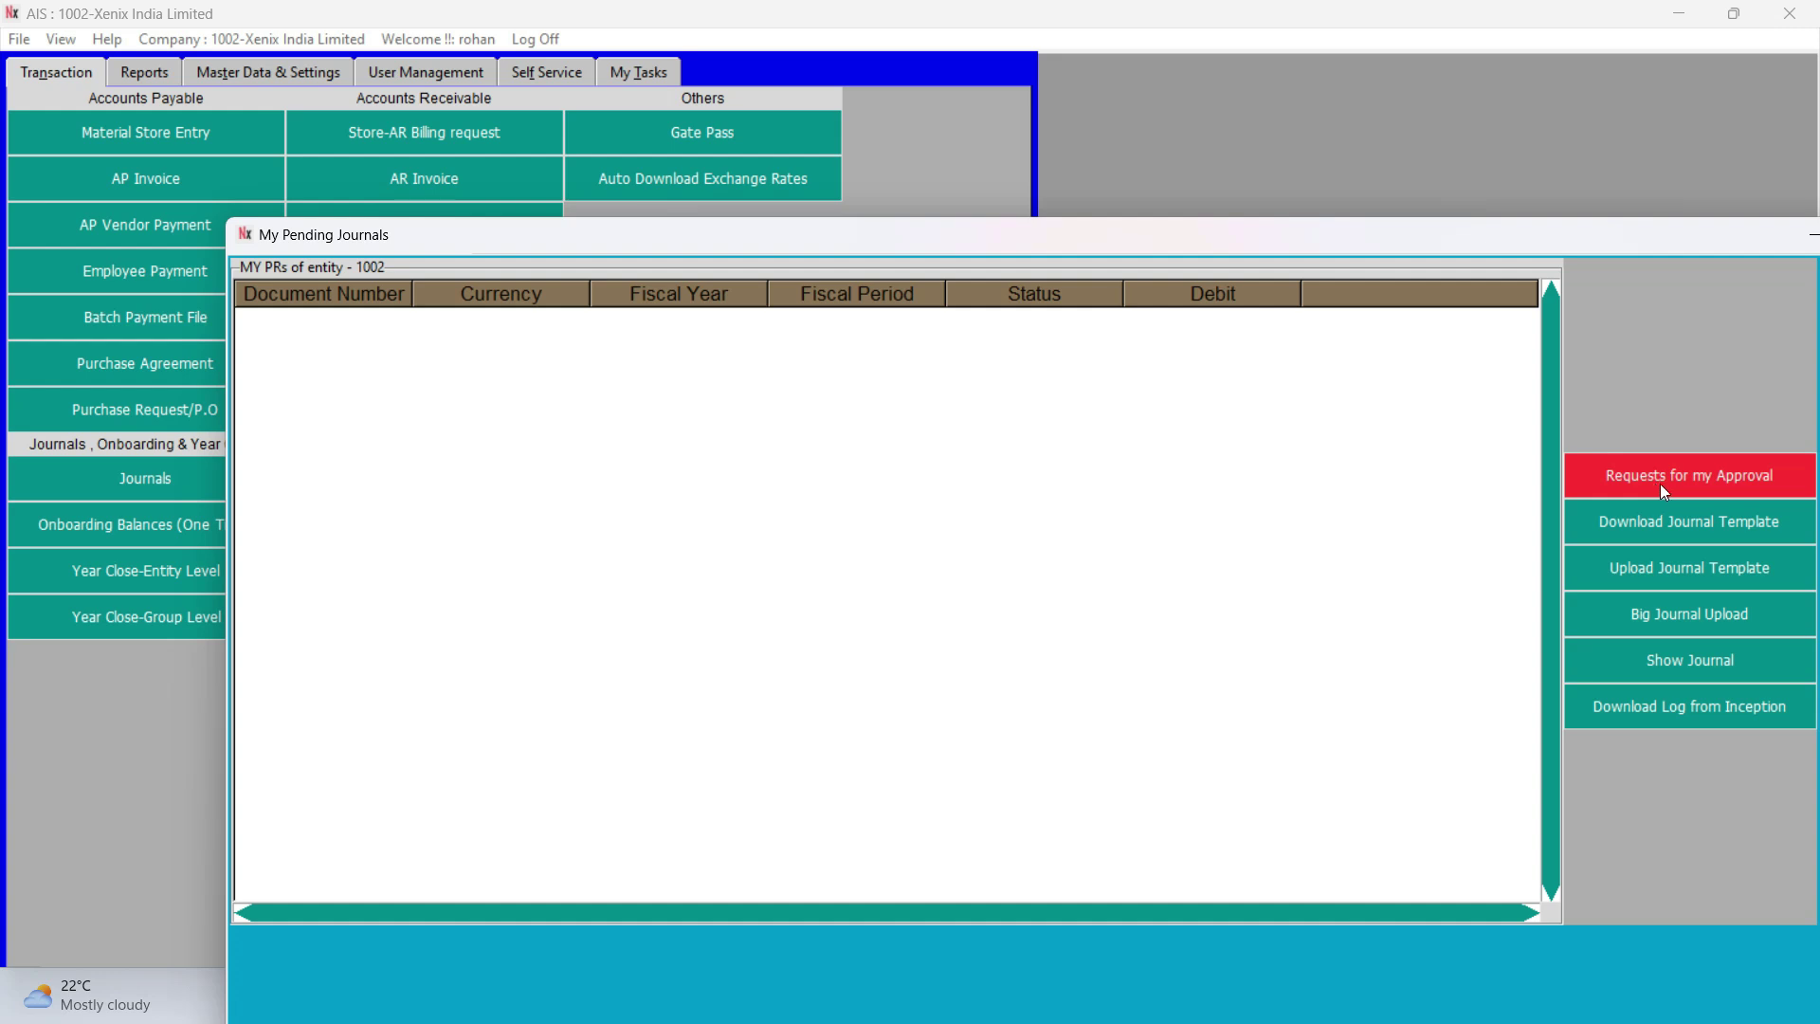
{"action": "left_click", "coordinate": [1635, 662]}
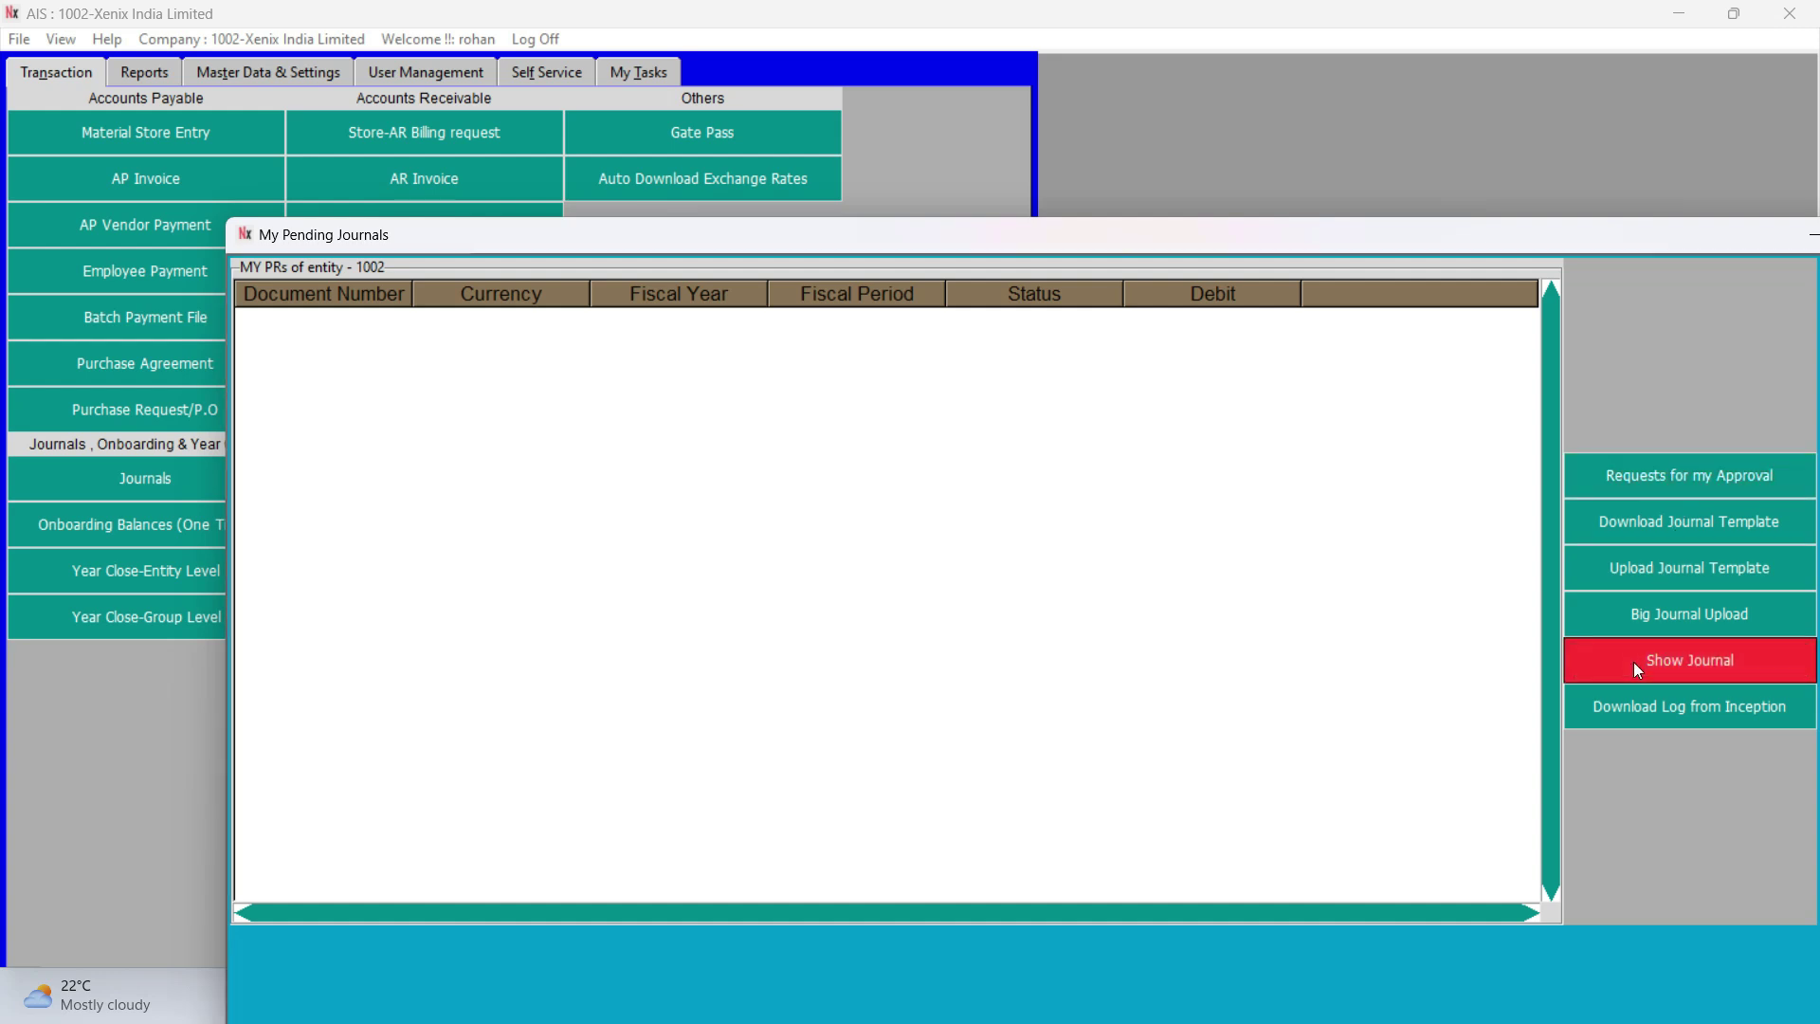
{"action": "left_click", "coordinate": [581, 122]}
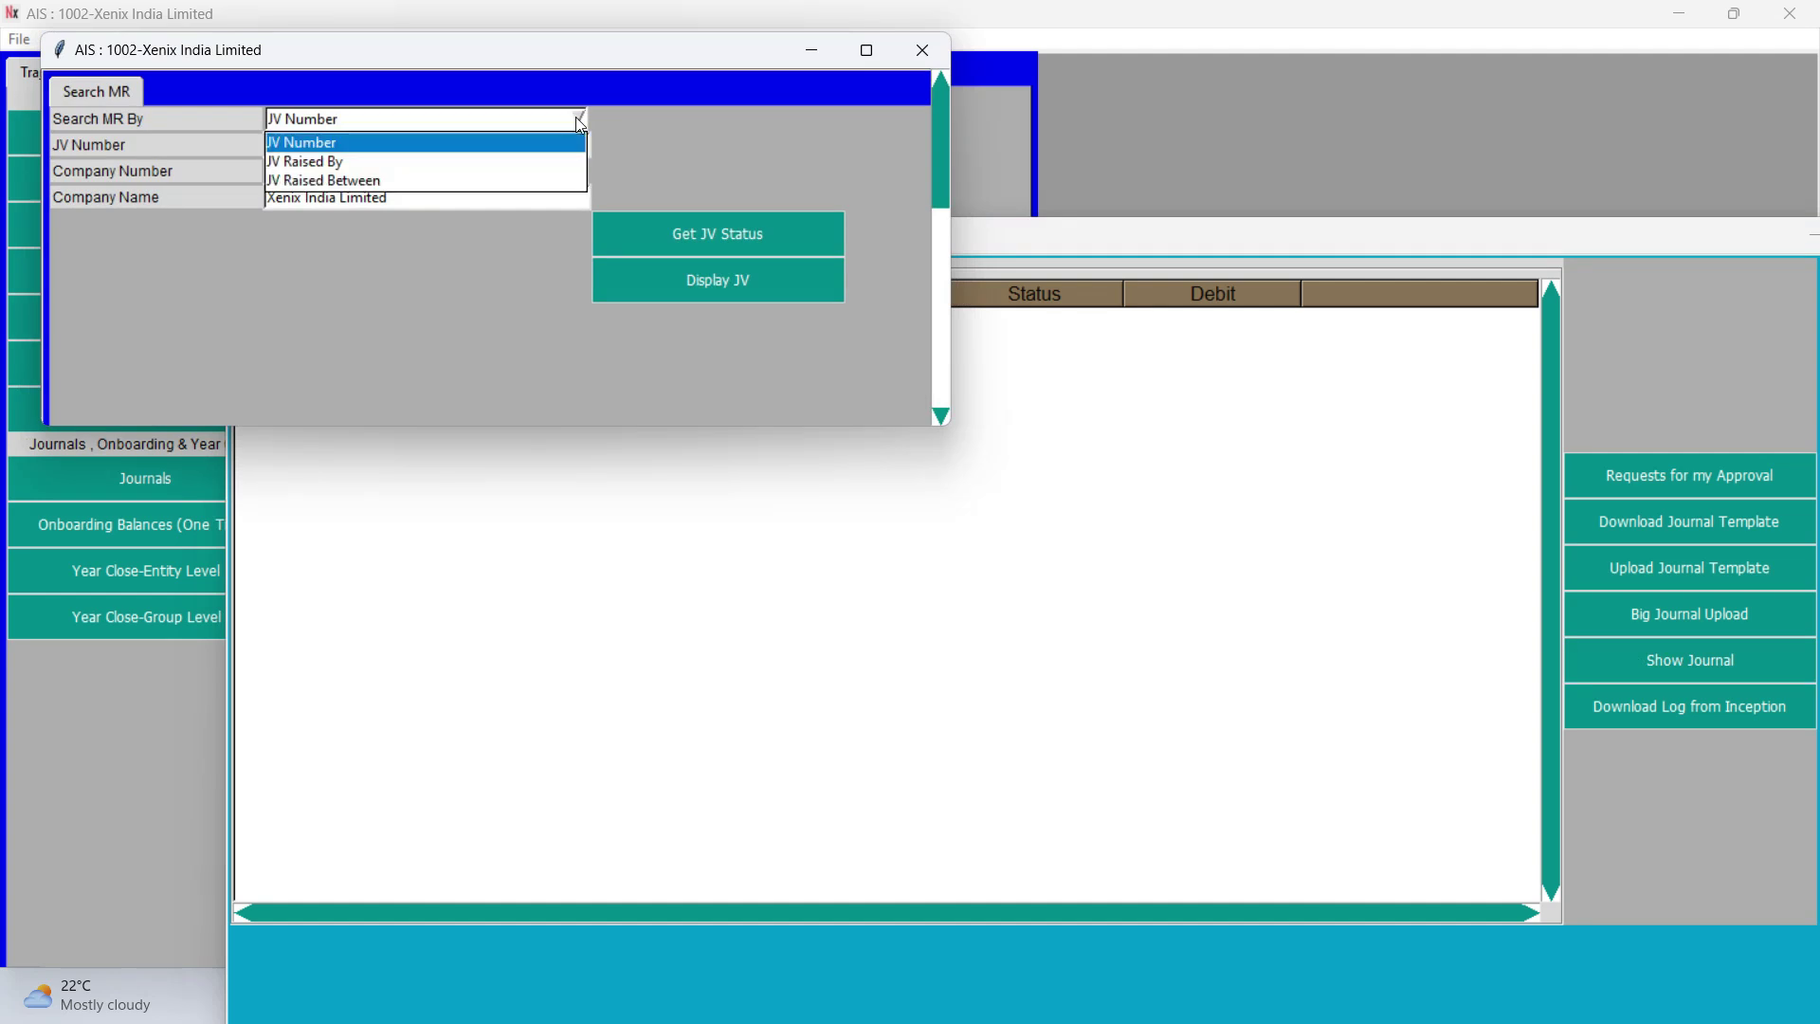
{"action": "left_click", "coordinate": [418, 159]}
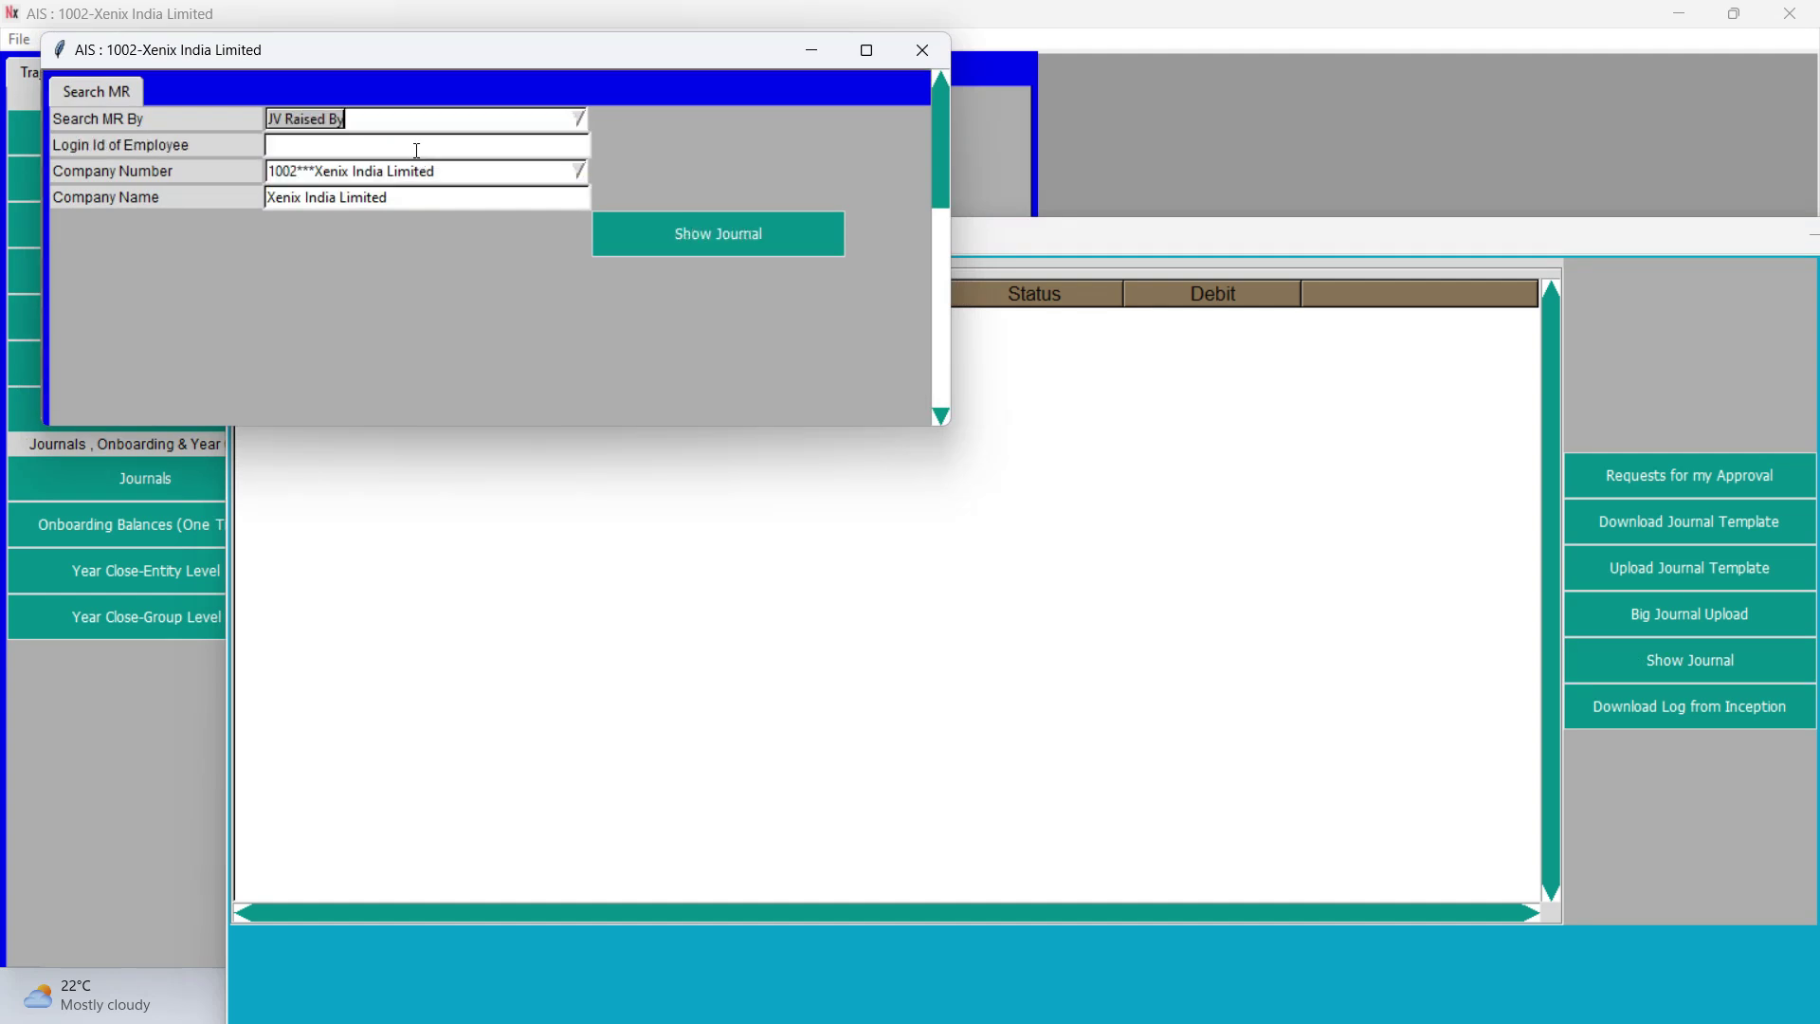
List the journals of Xenix India Limited raised between 01-04-2024 and 22-08-2025
{"action": "left_click", "coordinate": [578, 116]}
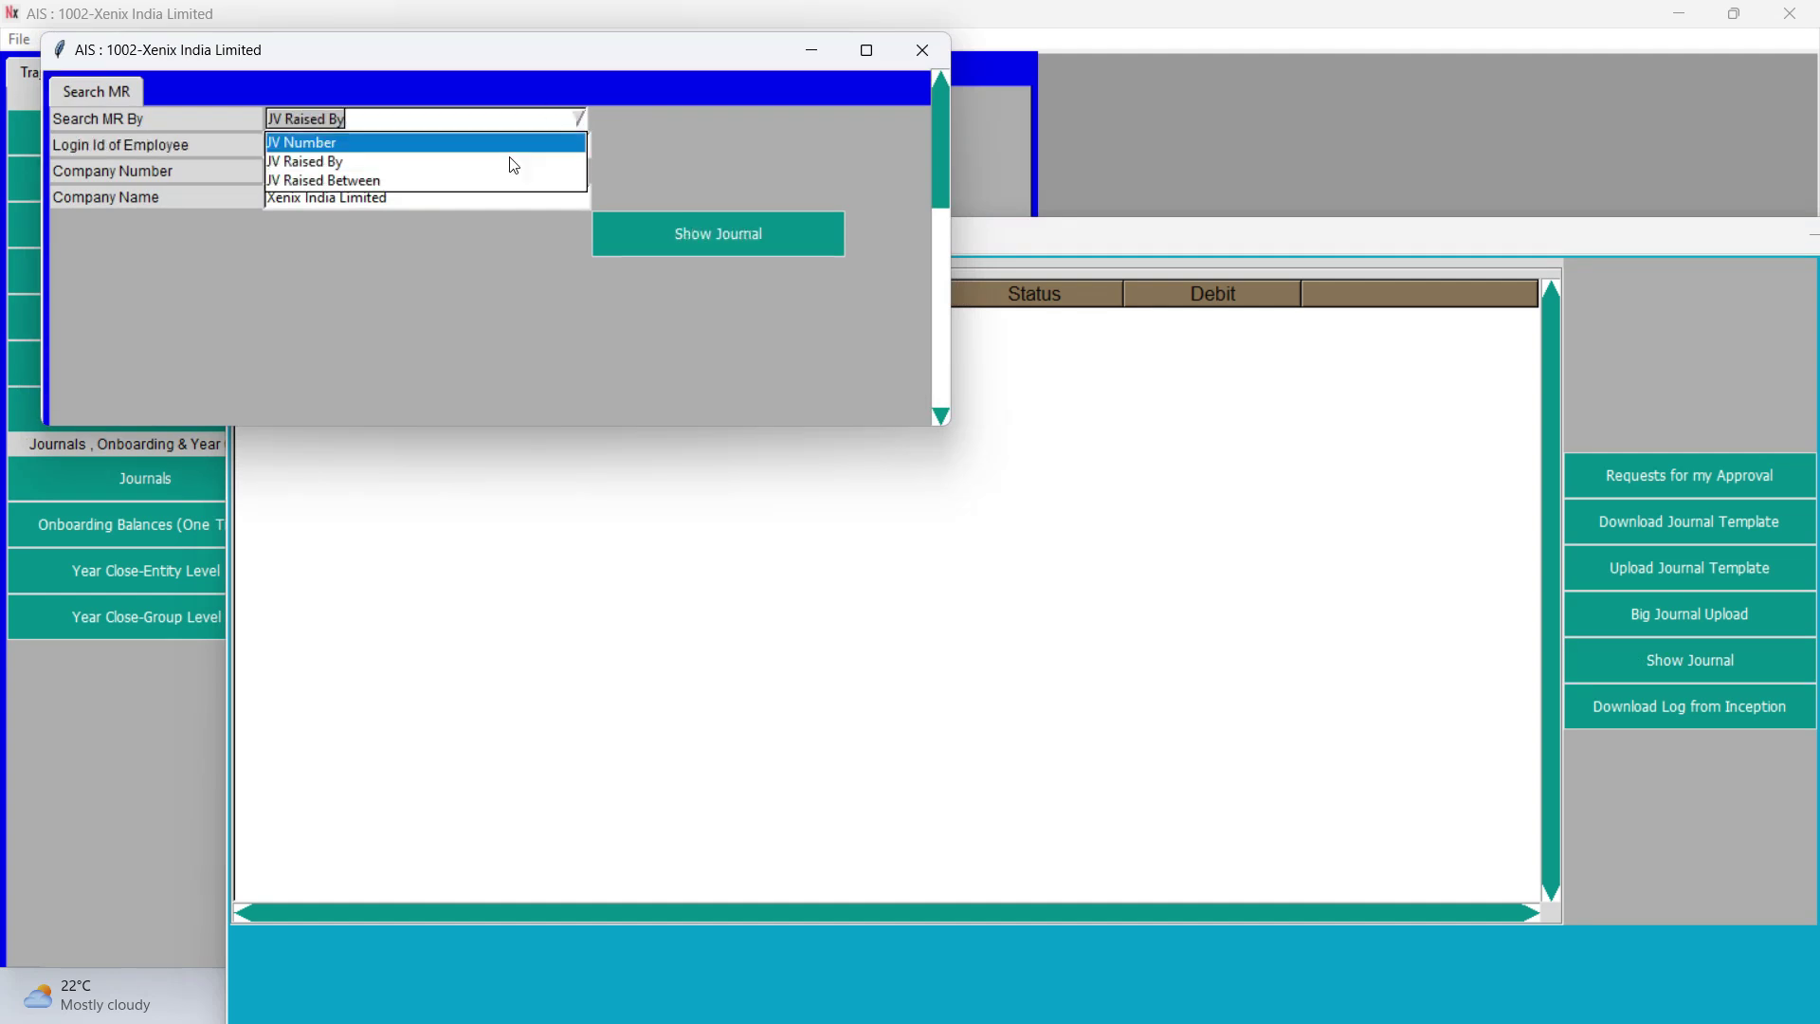
{"action": "left_click", "coordinate": [468, 181]}
{"action": "key", "text": "Tab"}
{"action": "type", "text": "01-04-2024"}
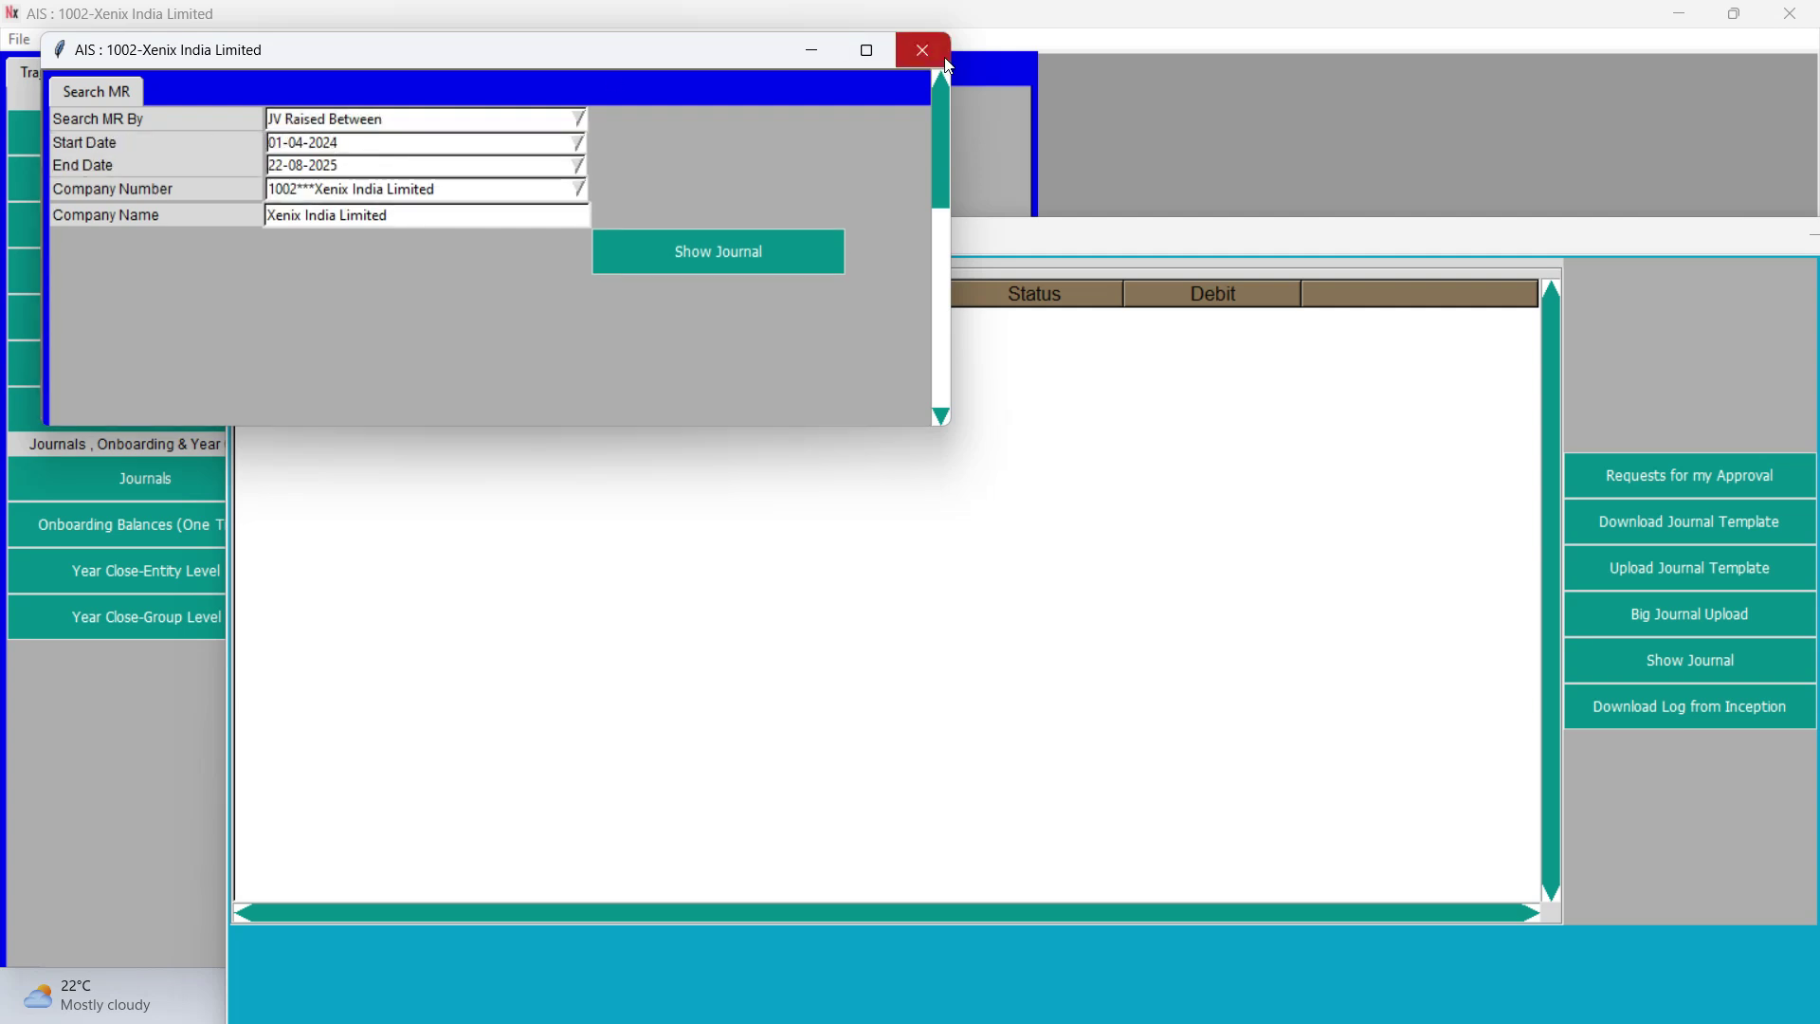
{"action": "left_click", "coordinate": [709, 271]}
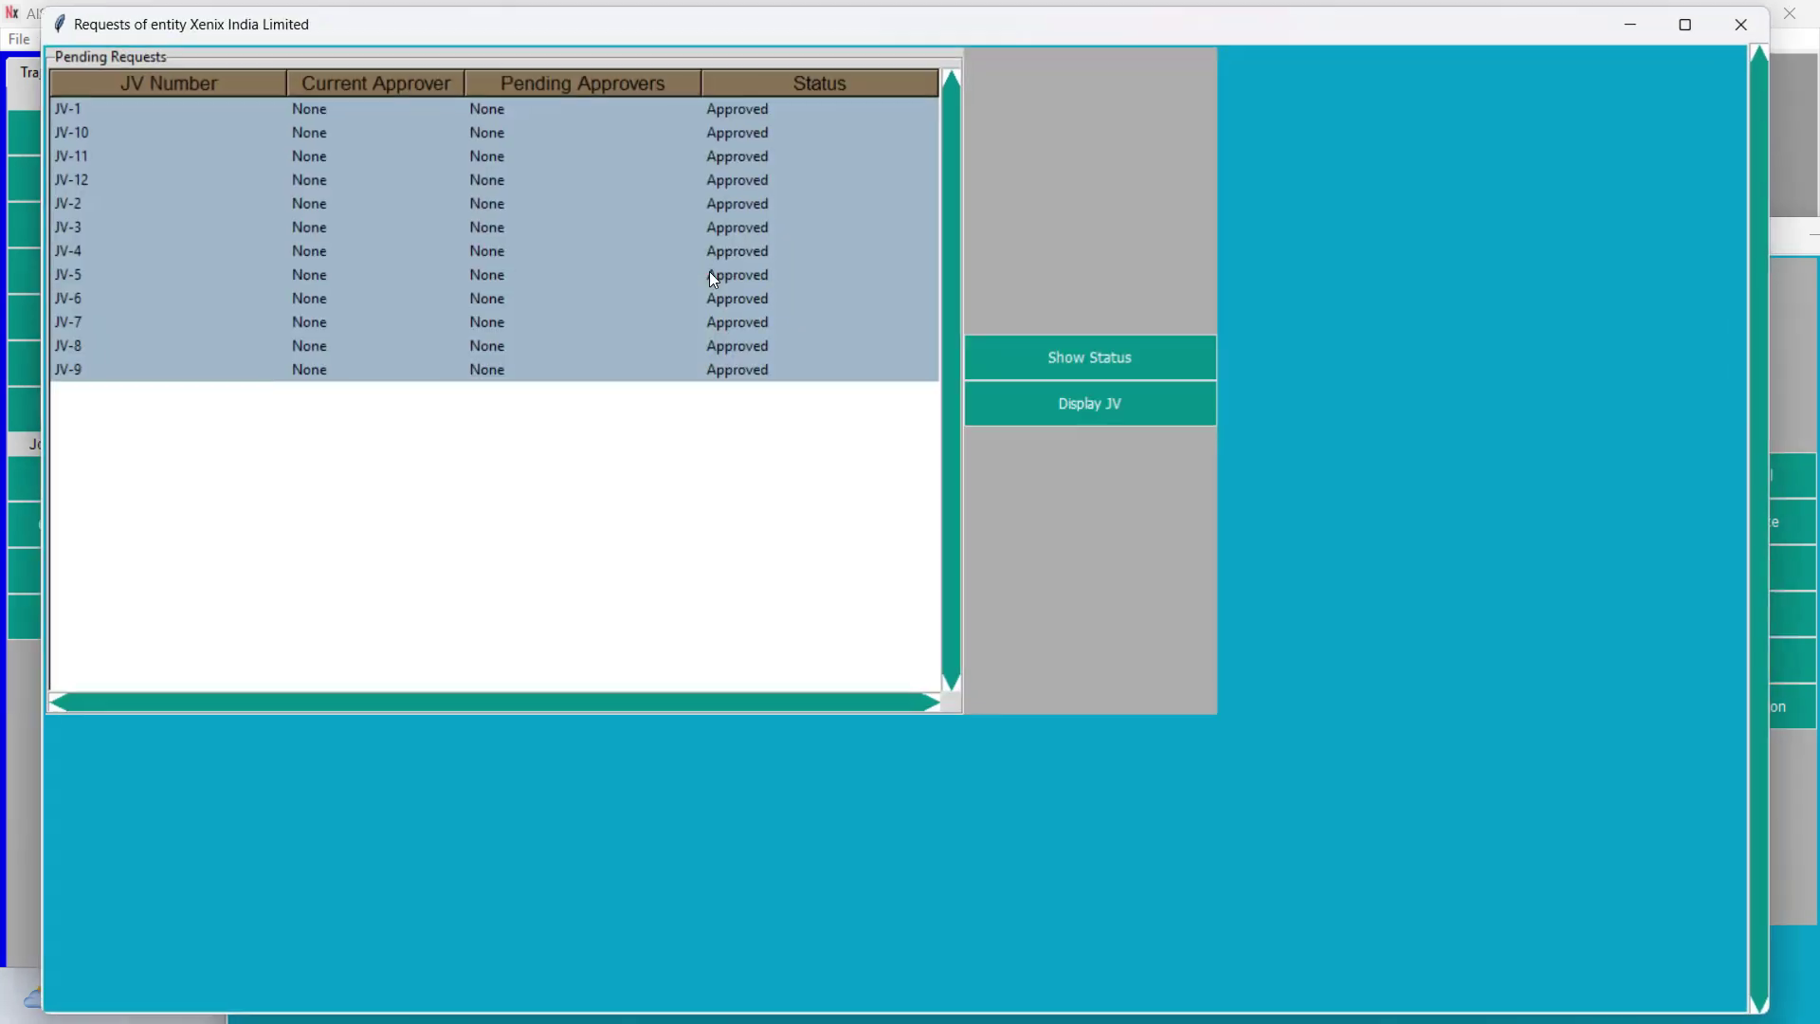
Show the approval status of journal JV-3 and close the status list
{"action": "left_click", "coordinate": [547, 228]}
{"action": "left_click", "coordinate": [1102, 357]}
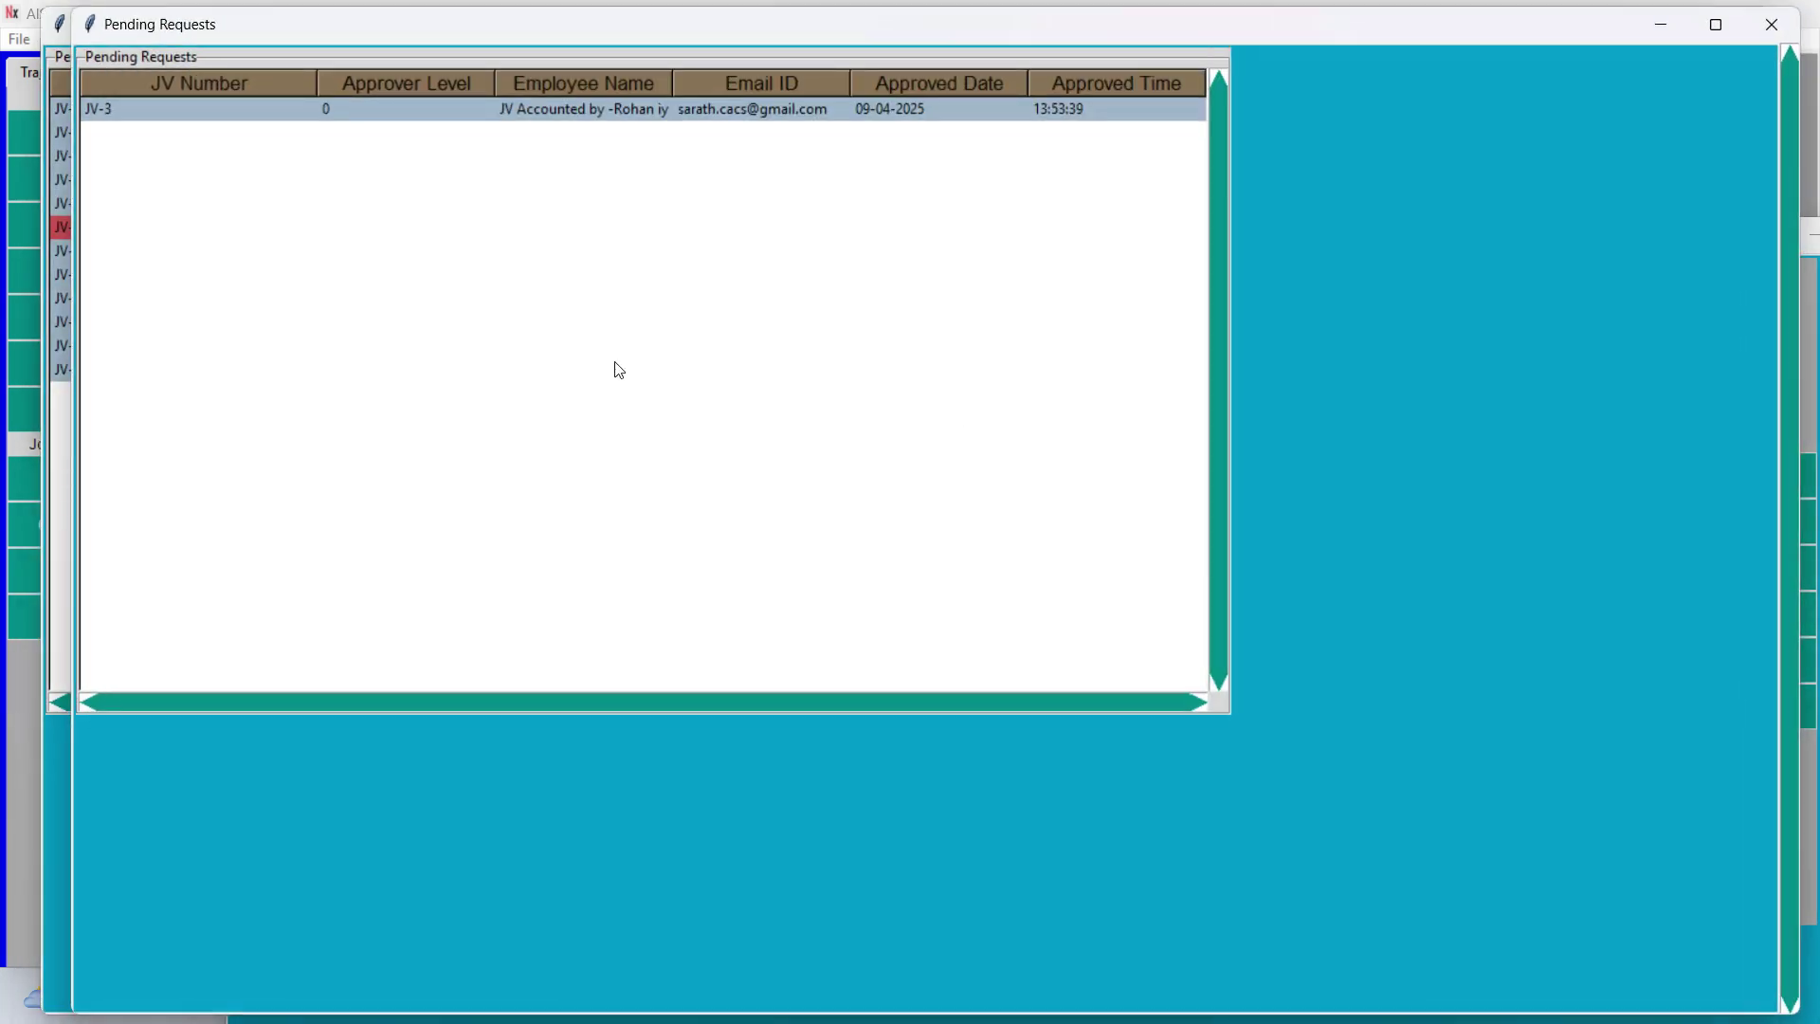
{"action": "key", "text": "alt+F4"}
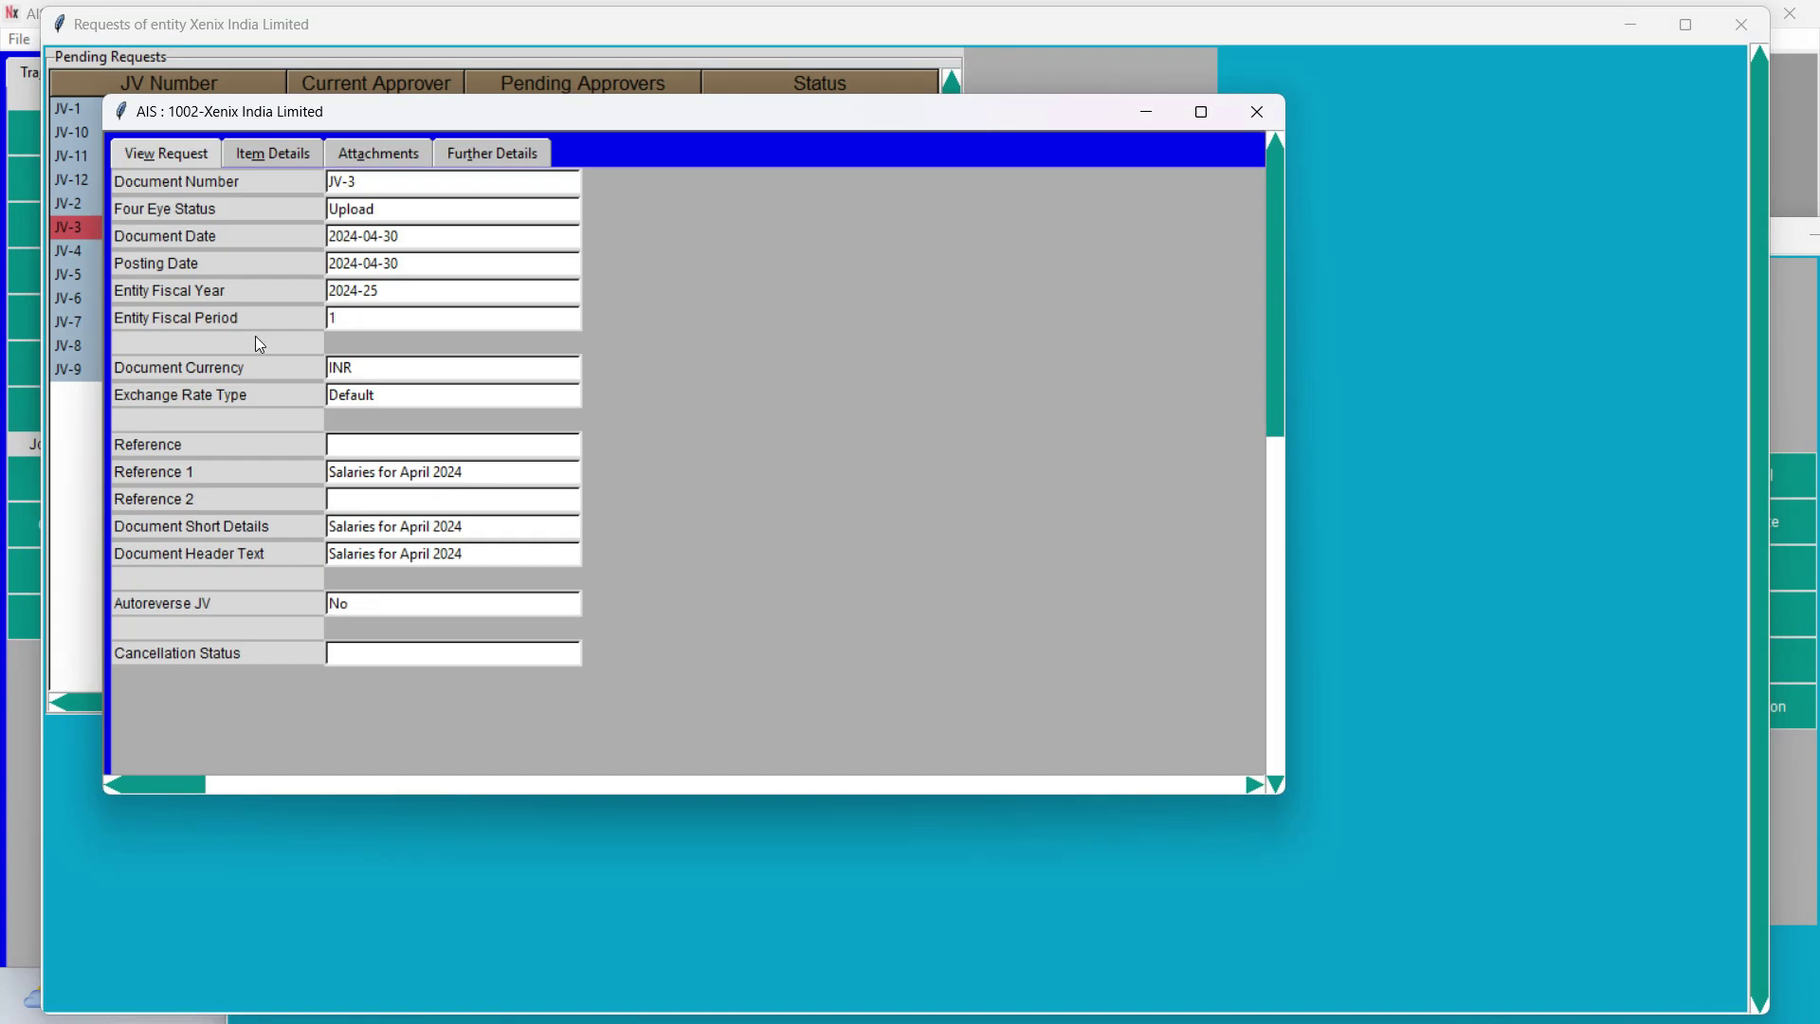
Examine the request details of JV-3 and close all journal windows back to the AIS main window
{"action": "key", "text": "alt+F4"}
{"action": "key", "text": "alt+F4"}
{"action": "key", "text": "alt+F4"}
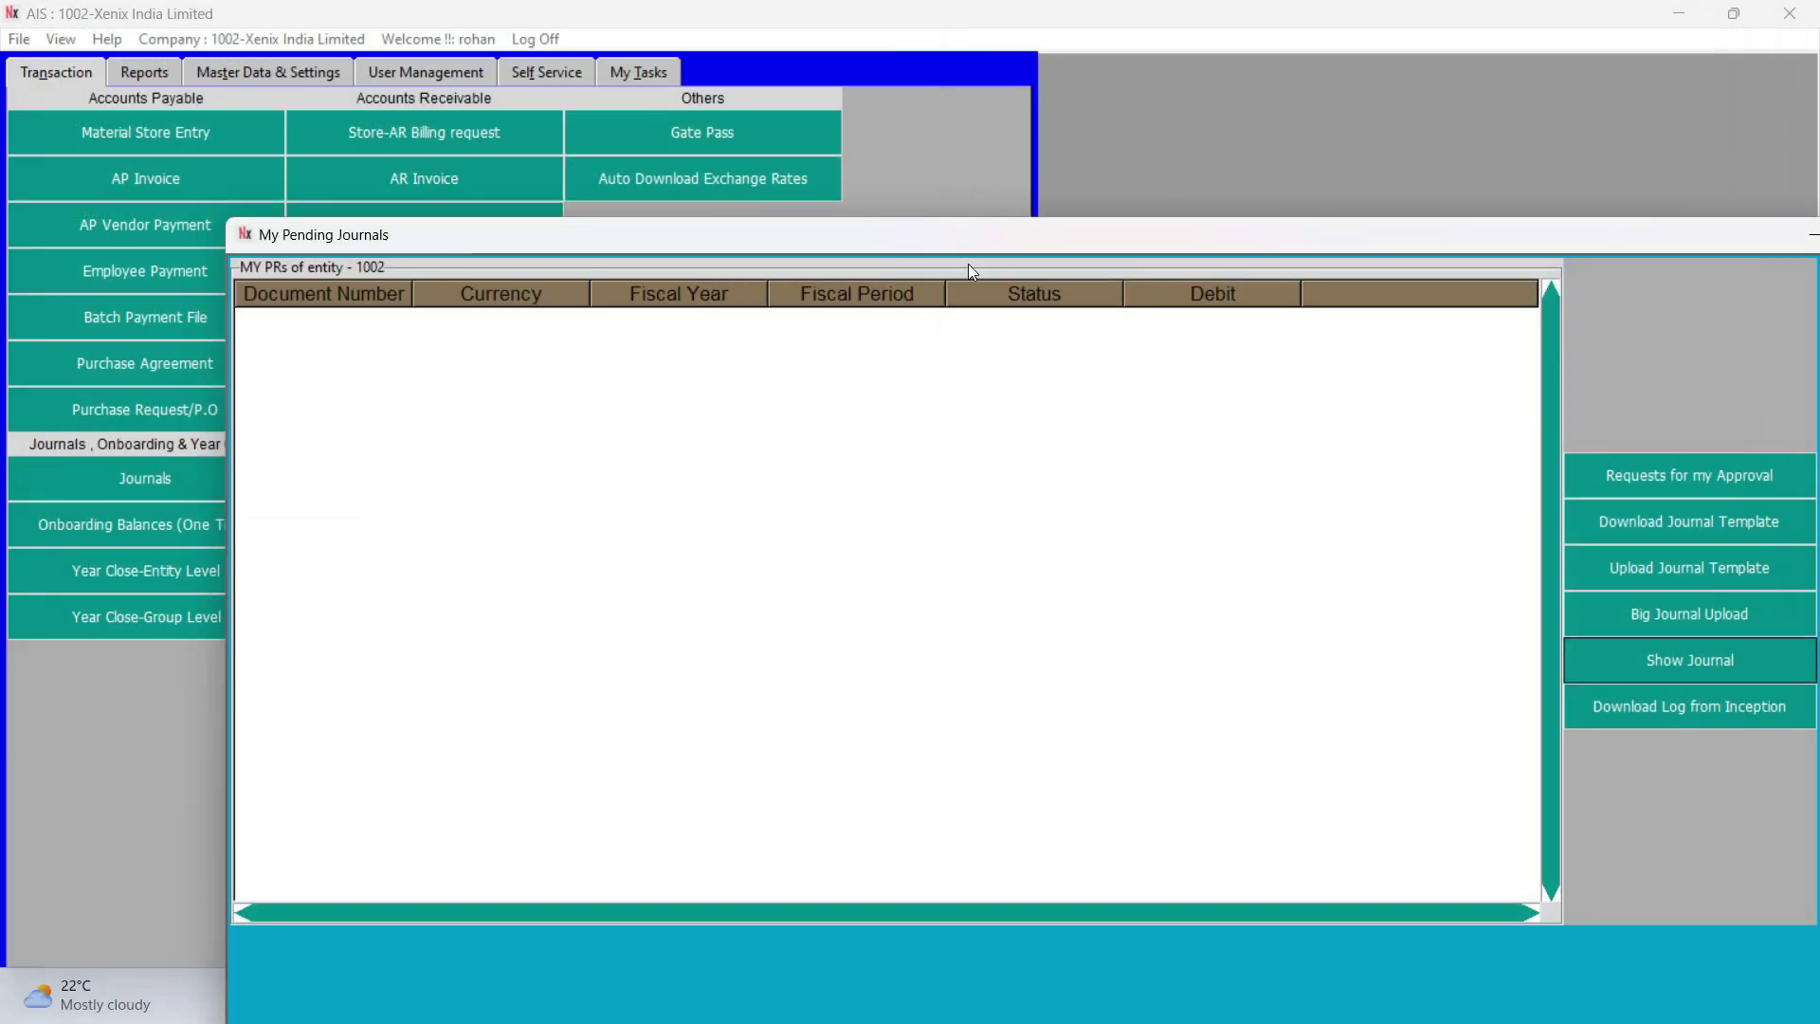
{"action": "key", "text": "alt+F4"}
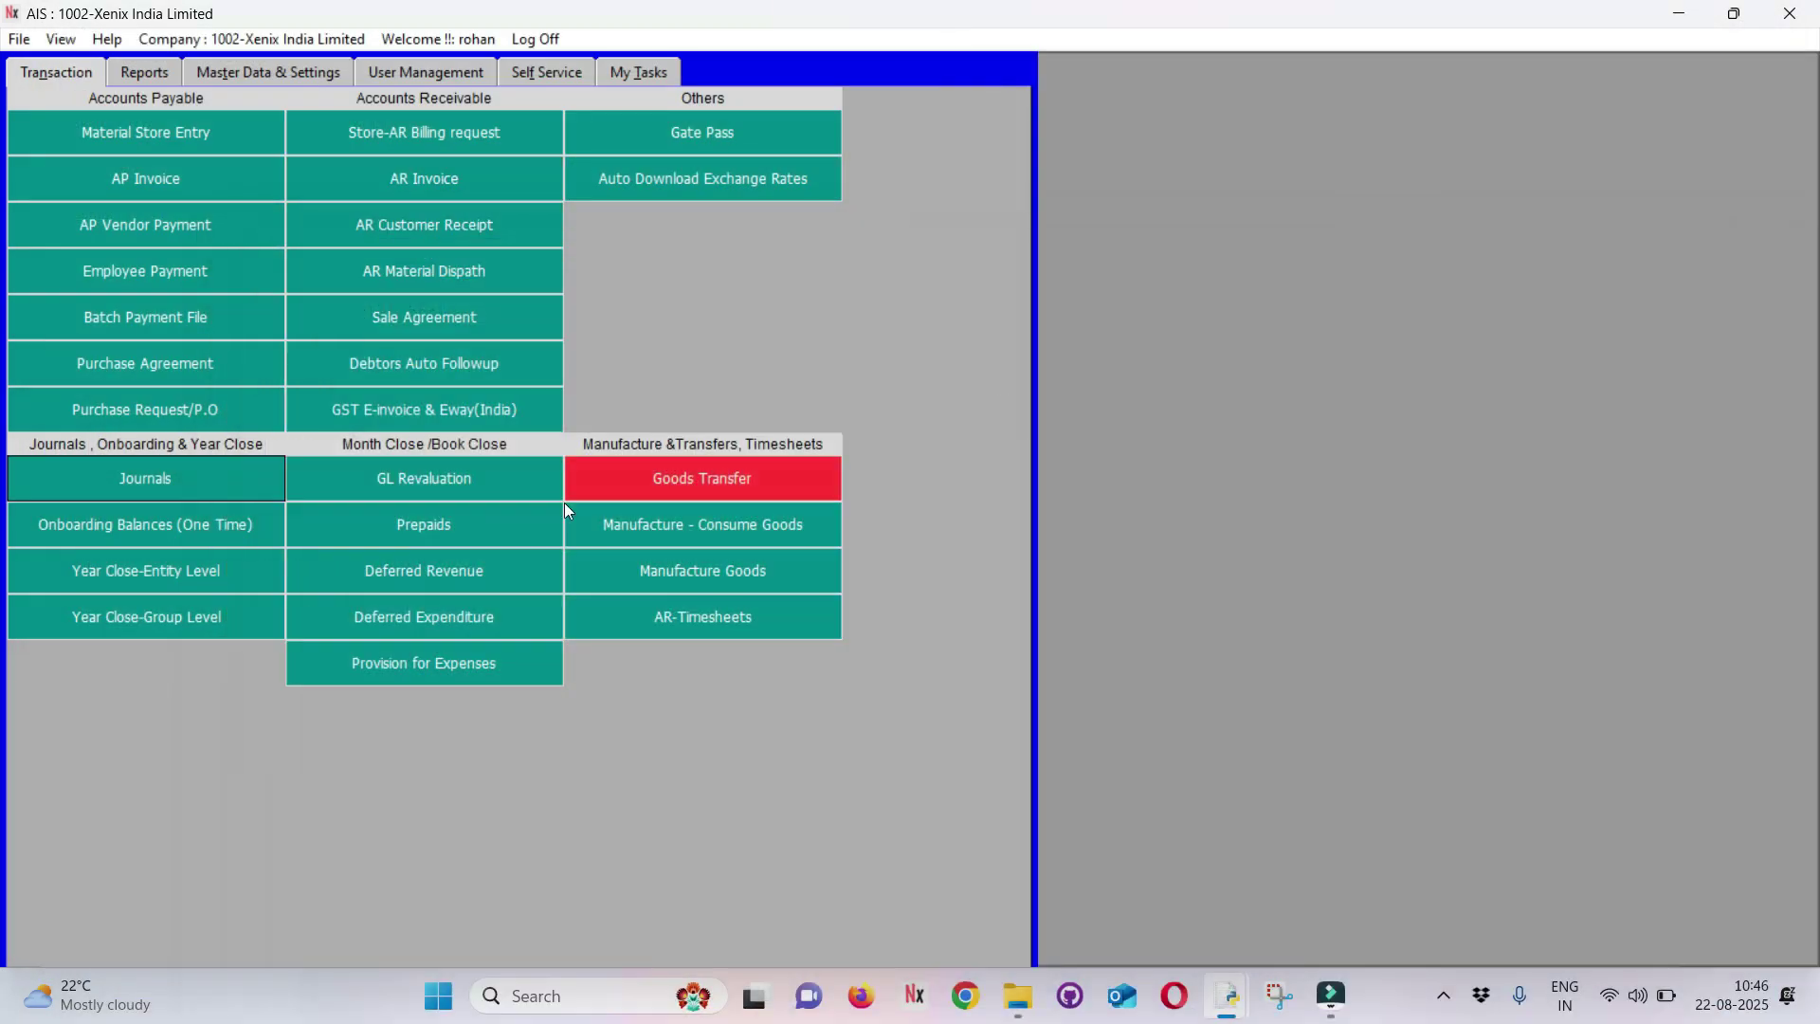
Examine the Material Store Entry options, setting the MR status search to MR Raised Between, and return to the main window
{"action": "left_click", "coordinate": [26, 131]}
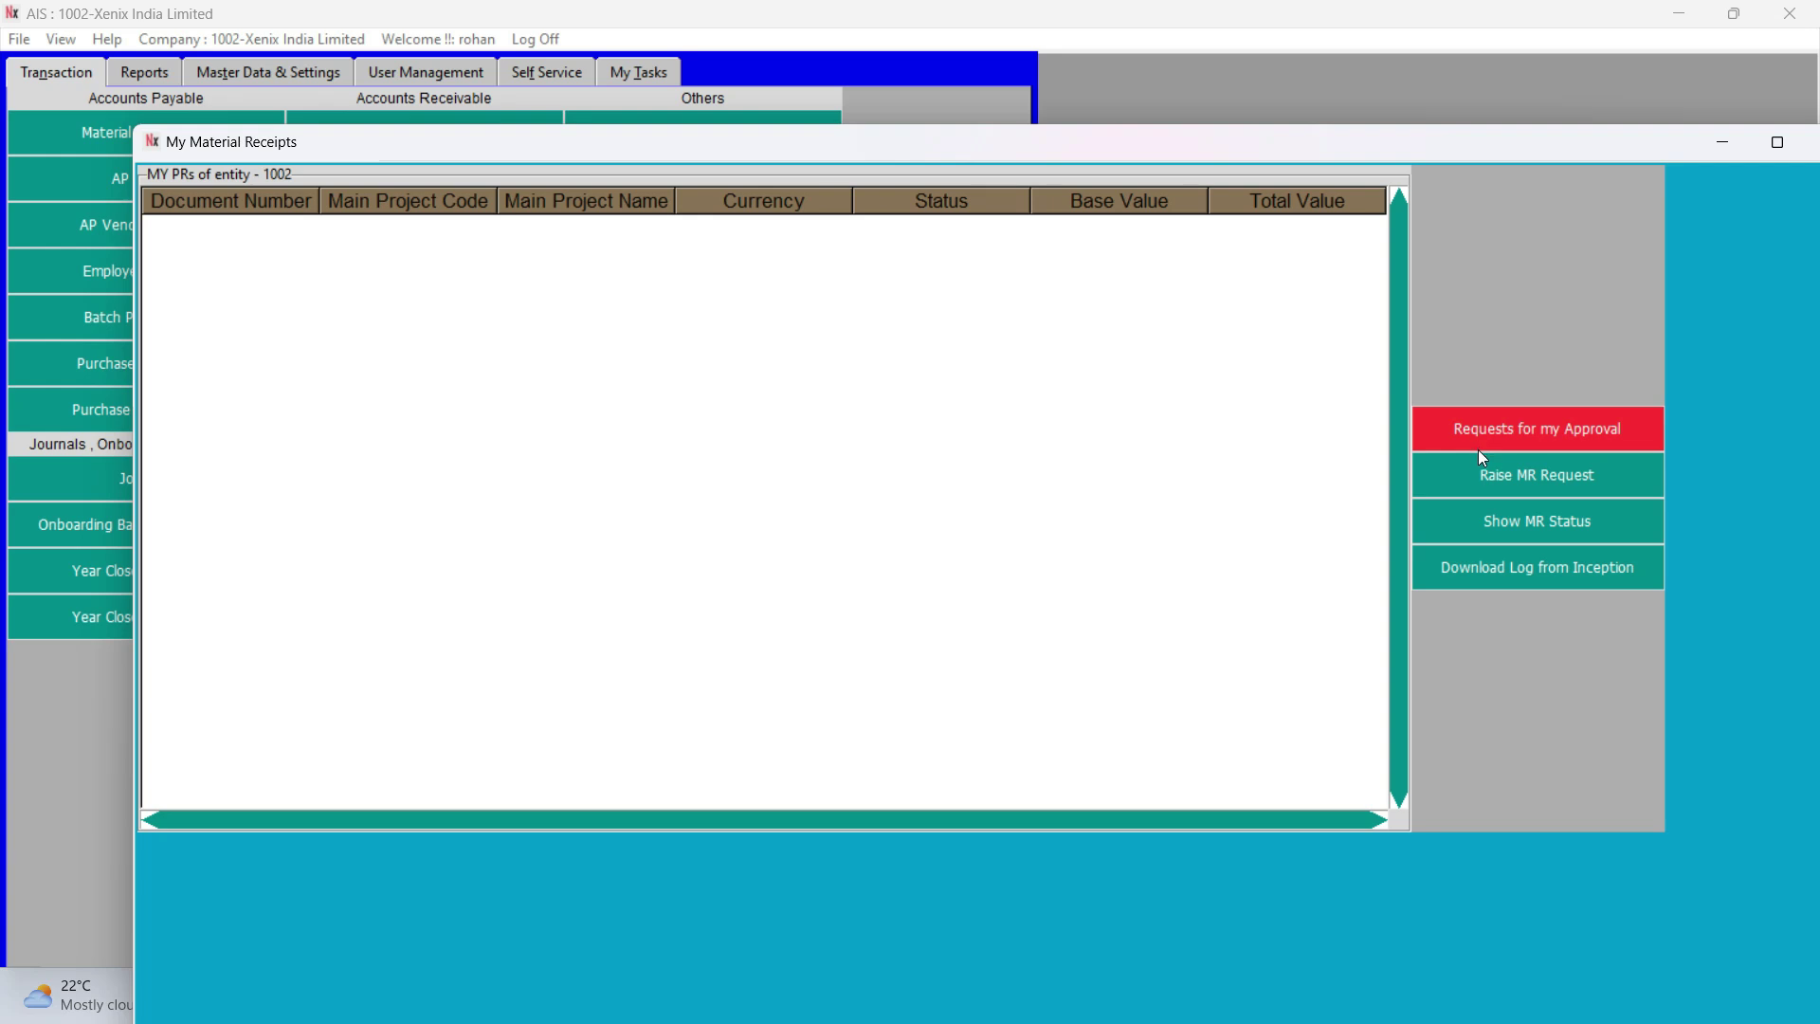
{"action": "left_click", "coordinate": [1496, 527]}
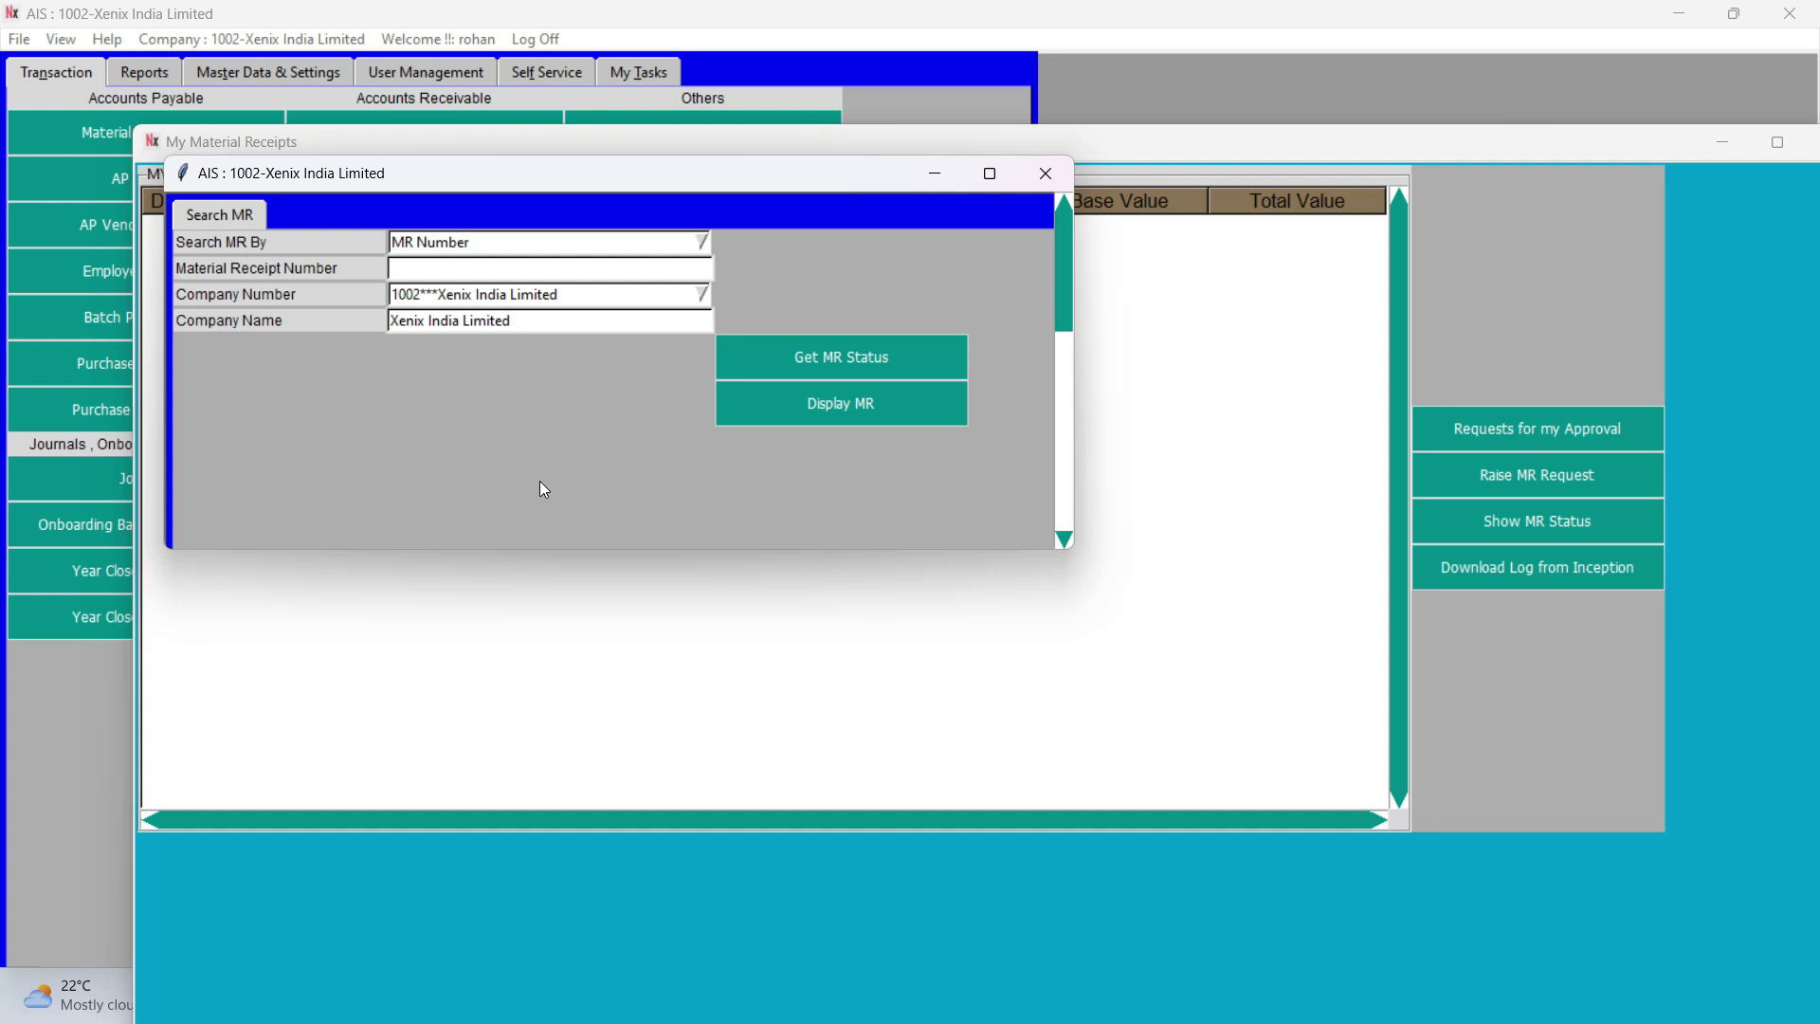
{"action": "left_click", "coordinate": [699, 246]}
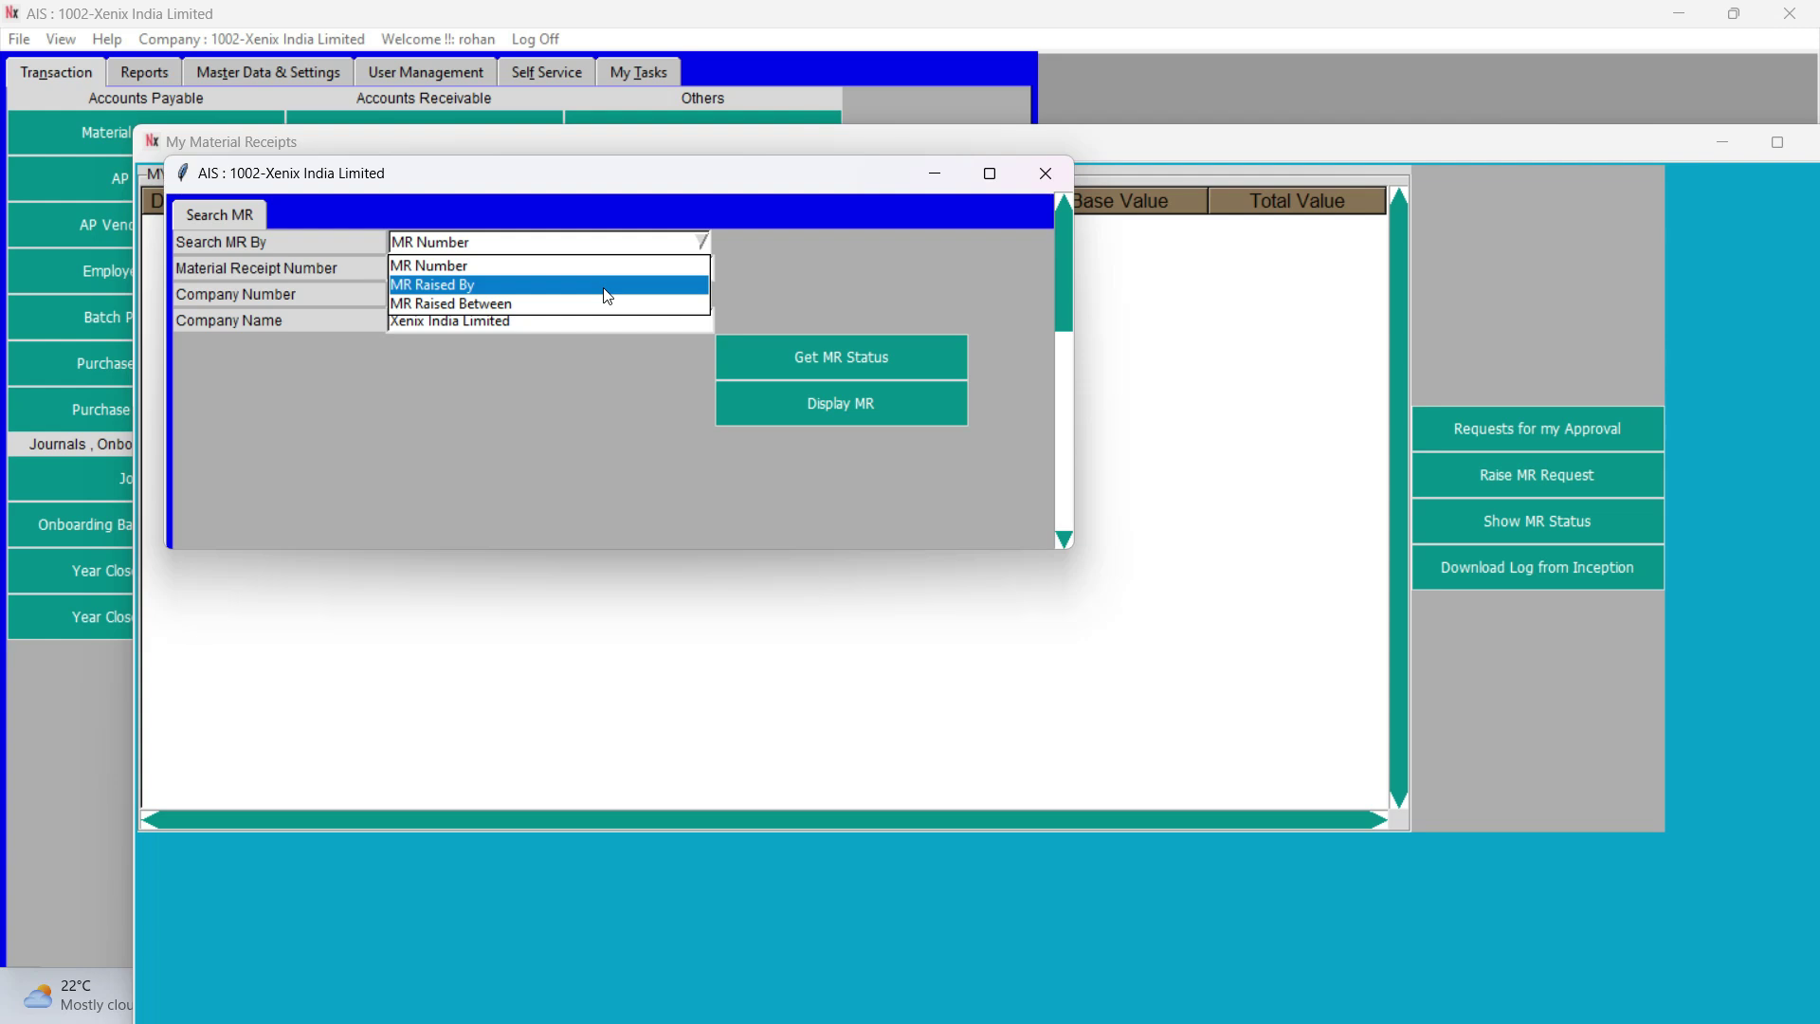
{"action": "left_click", "coordinate": [556, 307]}
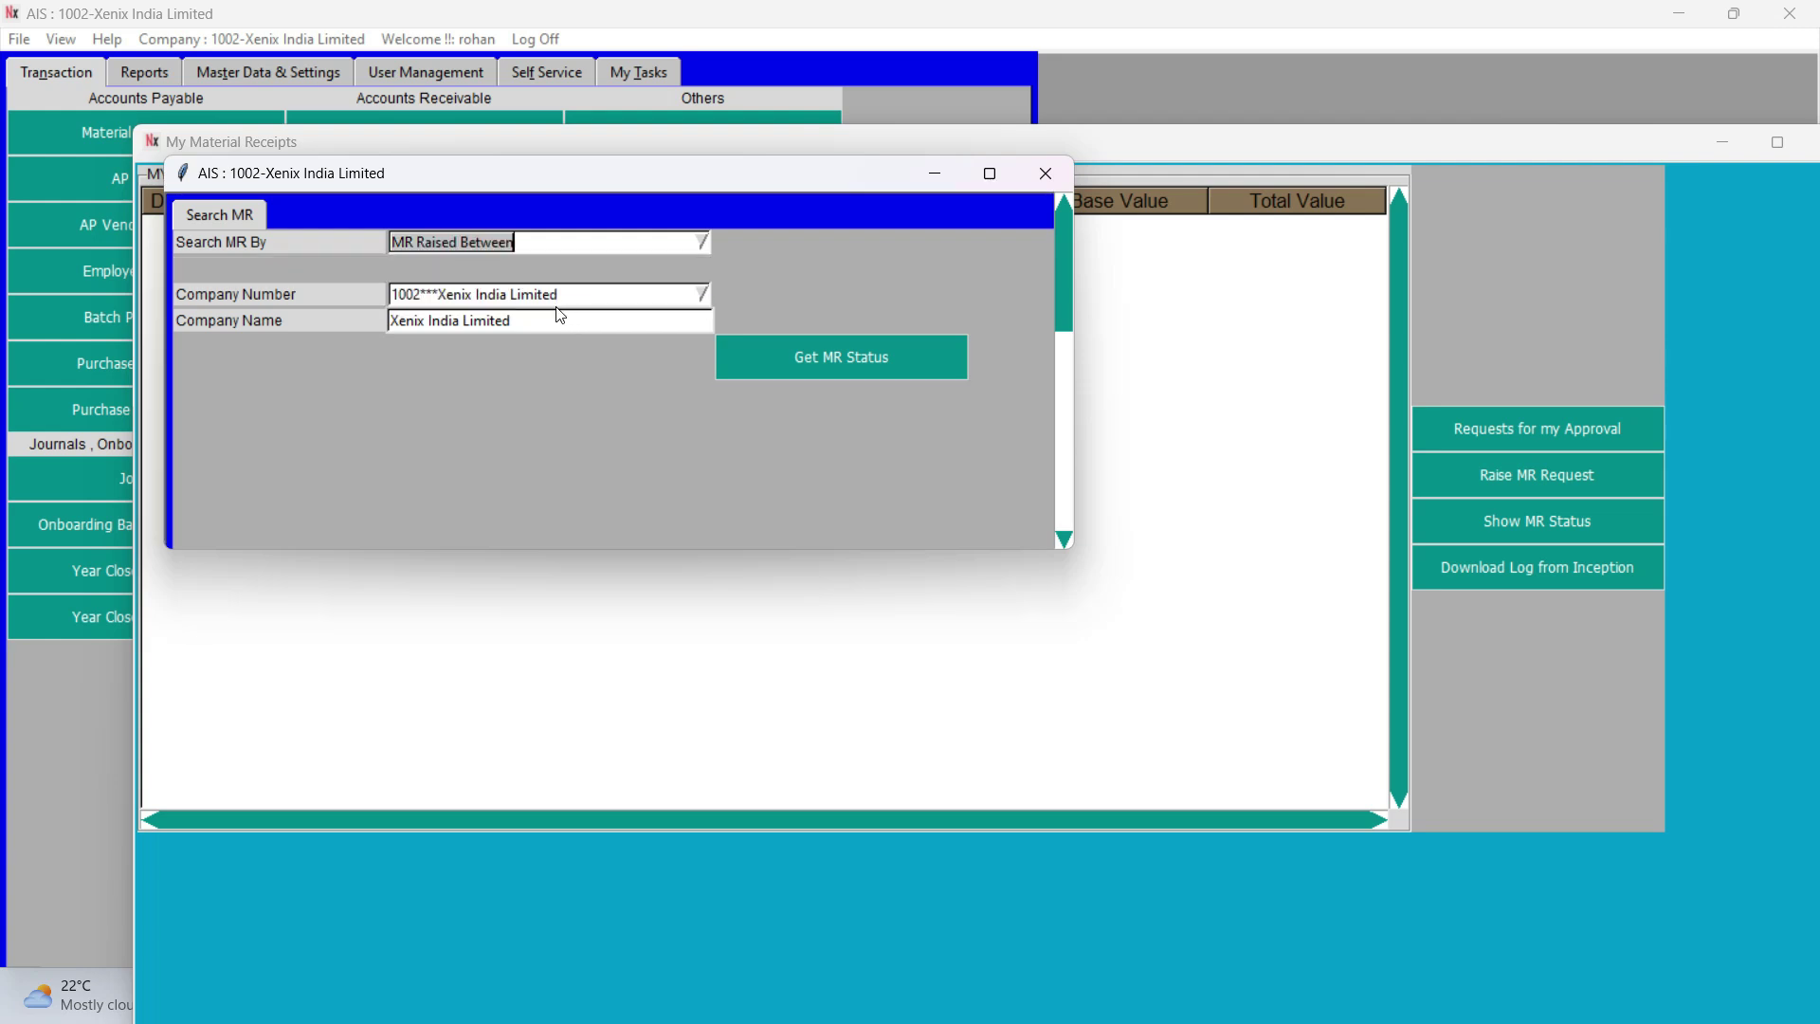
{"action": "left_click", "coordinate": [1181, 263]}
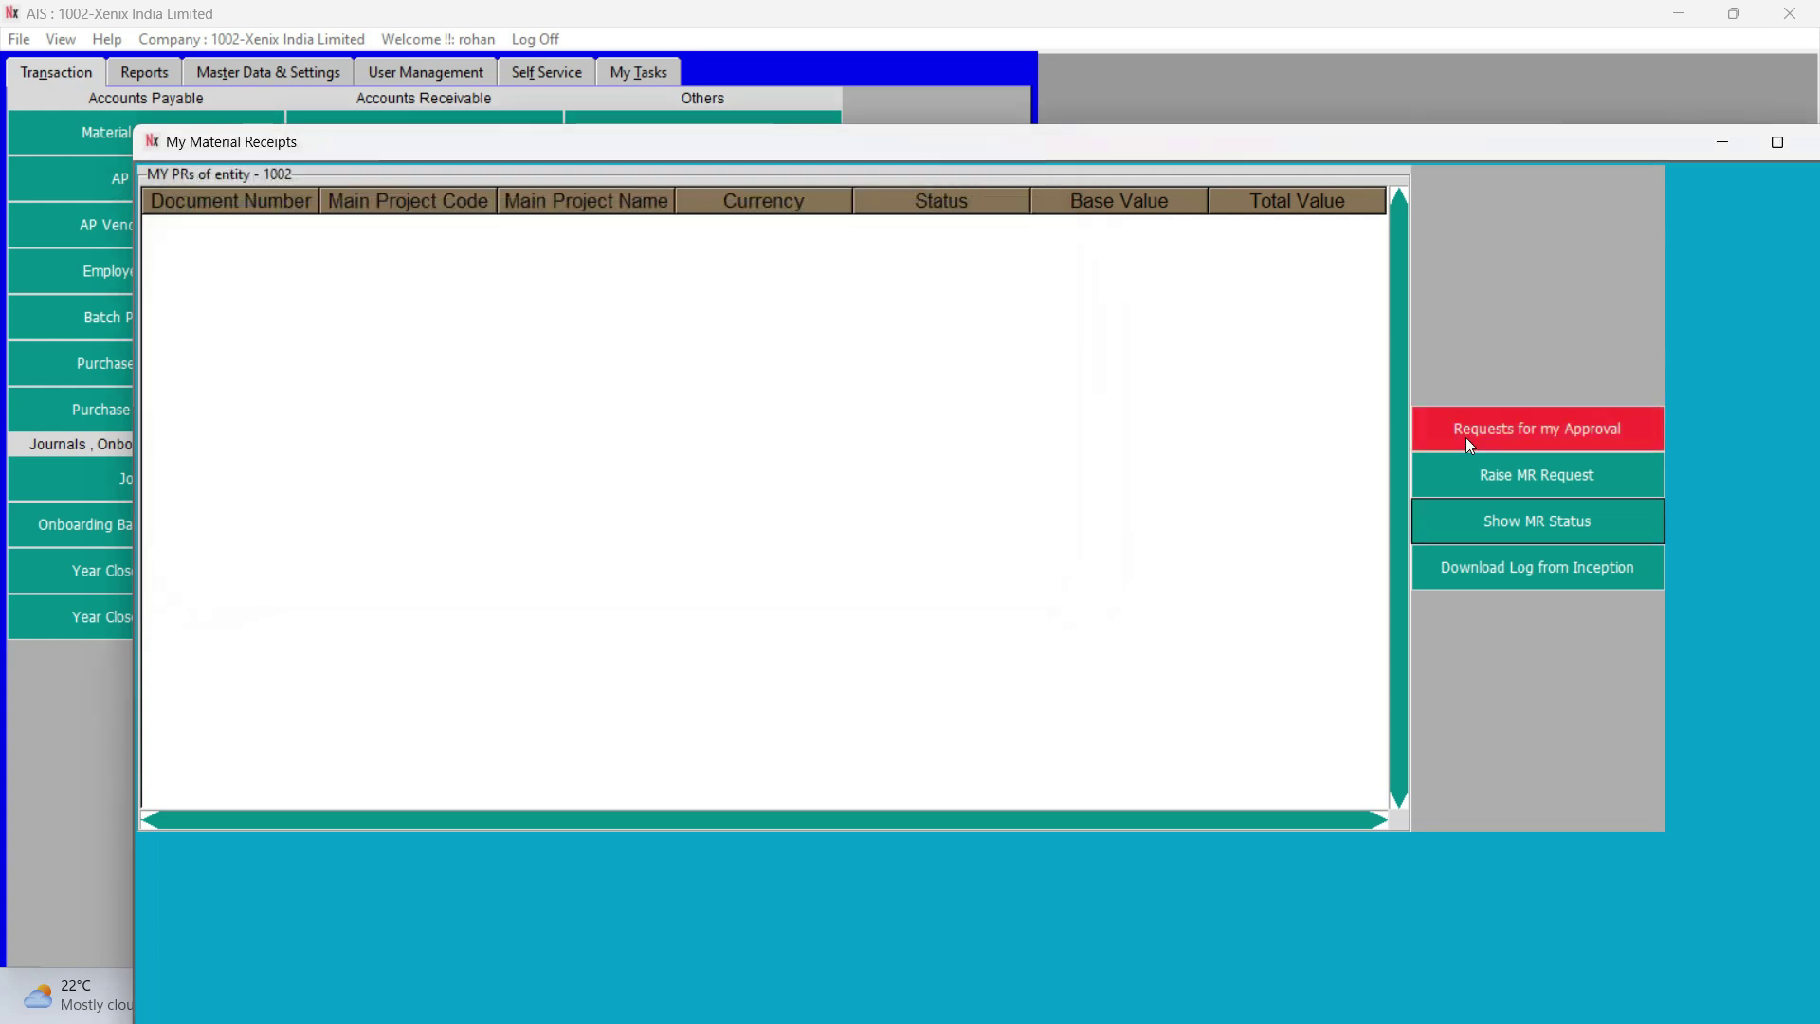
{"action": "left_click", "coordinate": [1494, 569]}
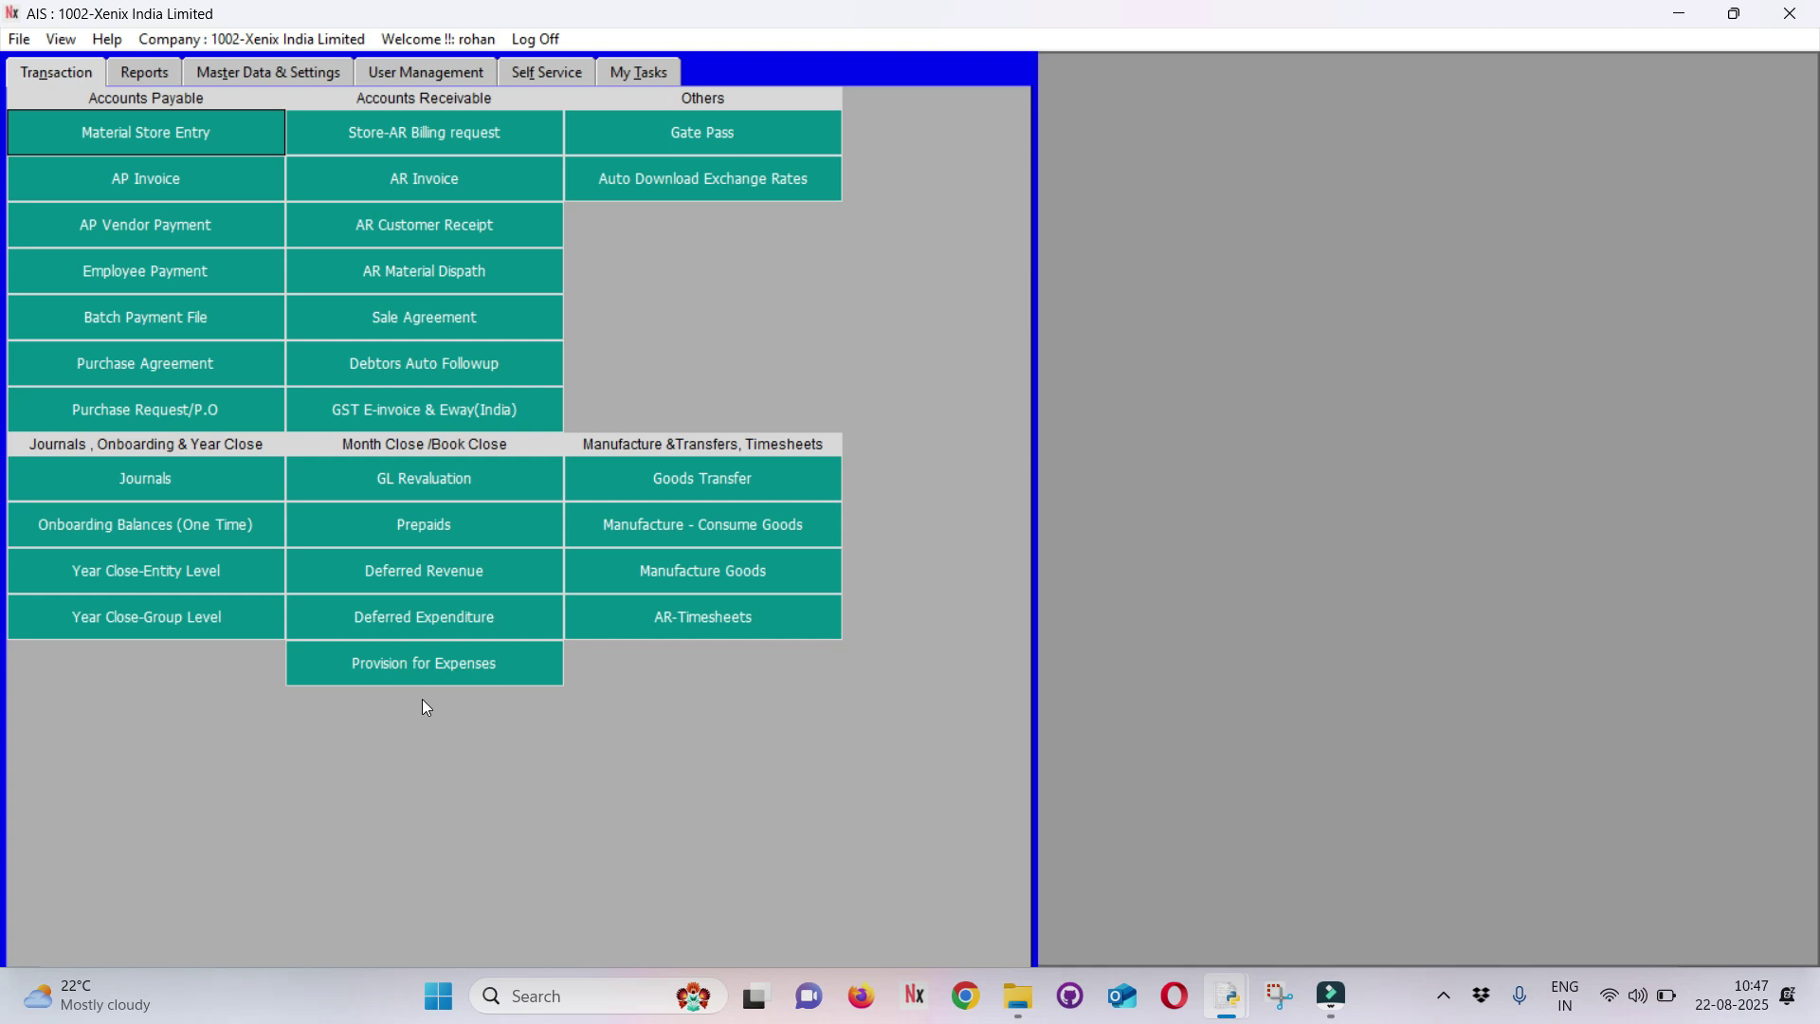
Look through the Self Service modules and the Employee Payment options, closing the payment window again
{"action": "left_click", "coordinate": [532, 76]}
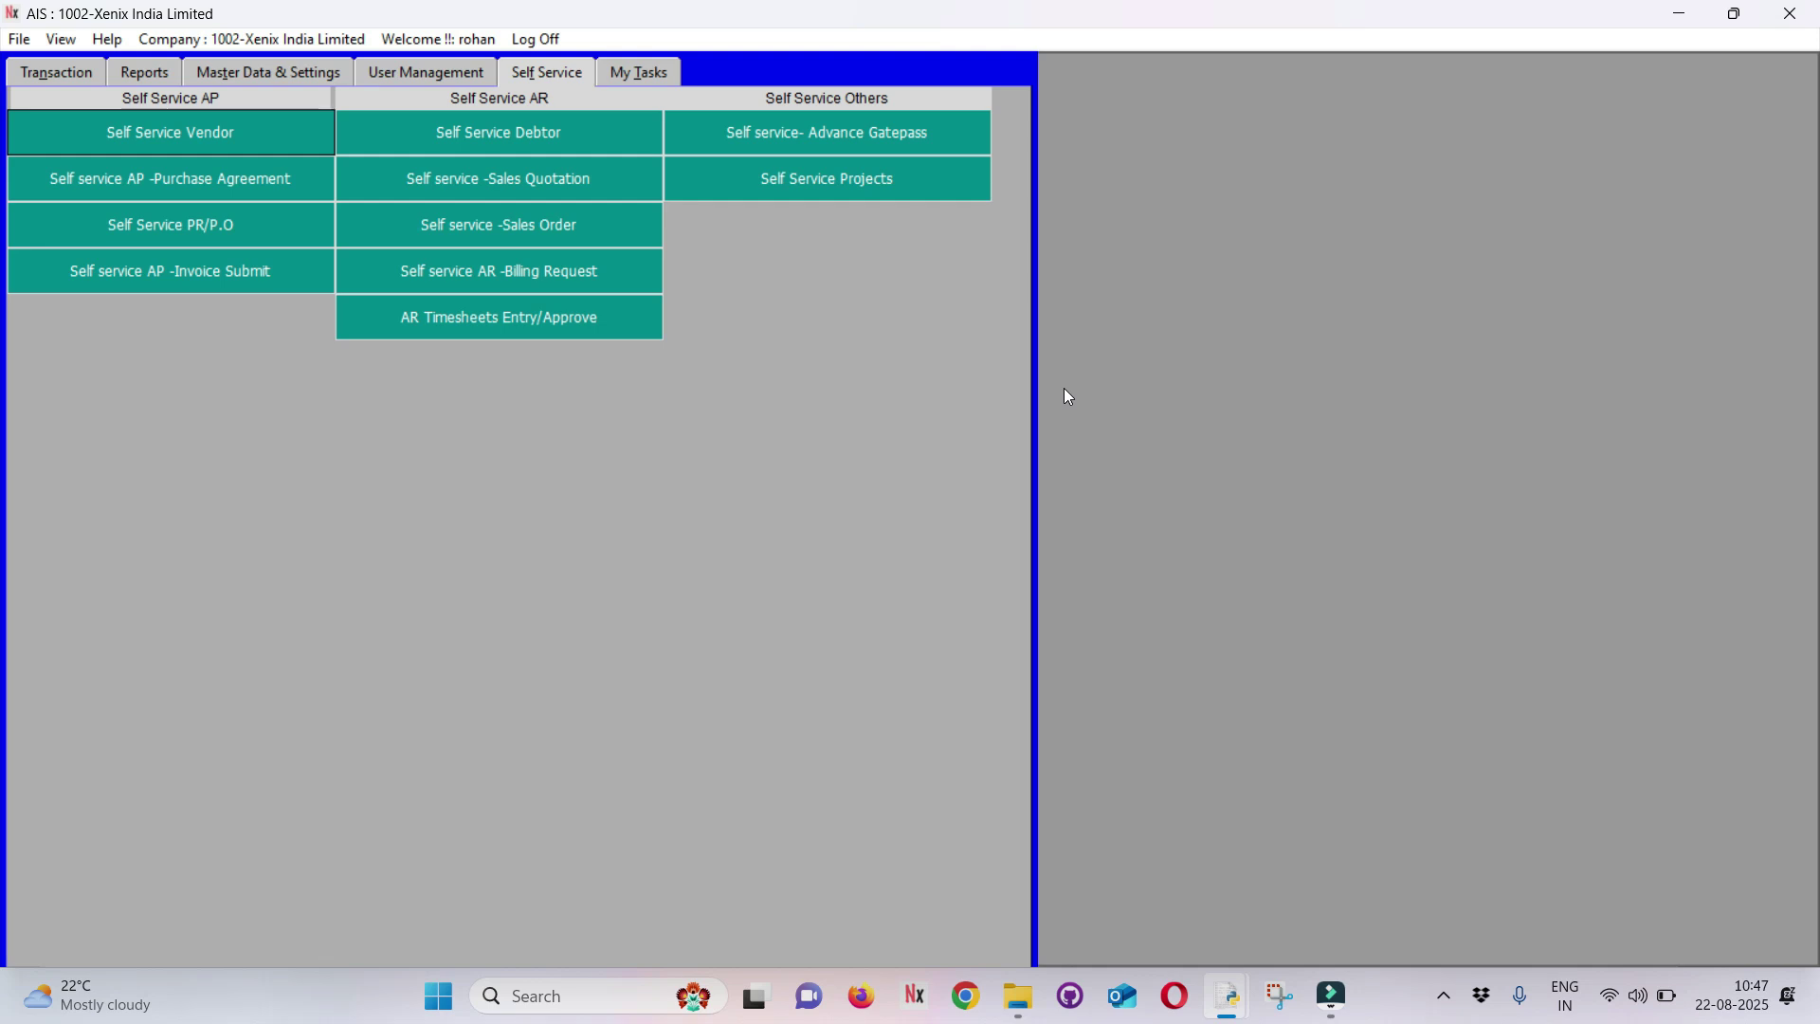
{"action": "left_click", "coordinate": [40, 75]}
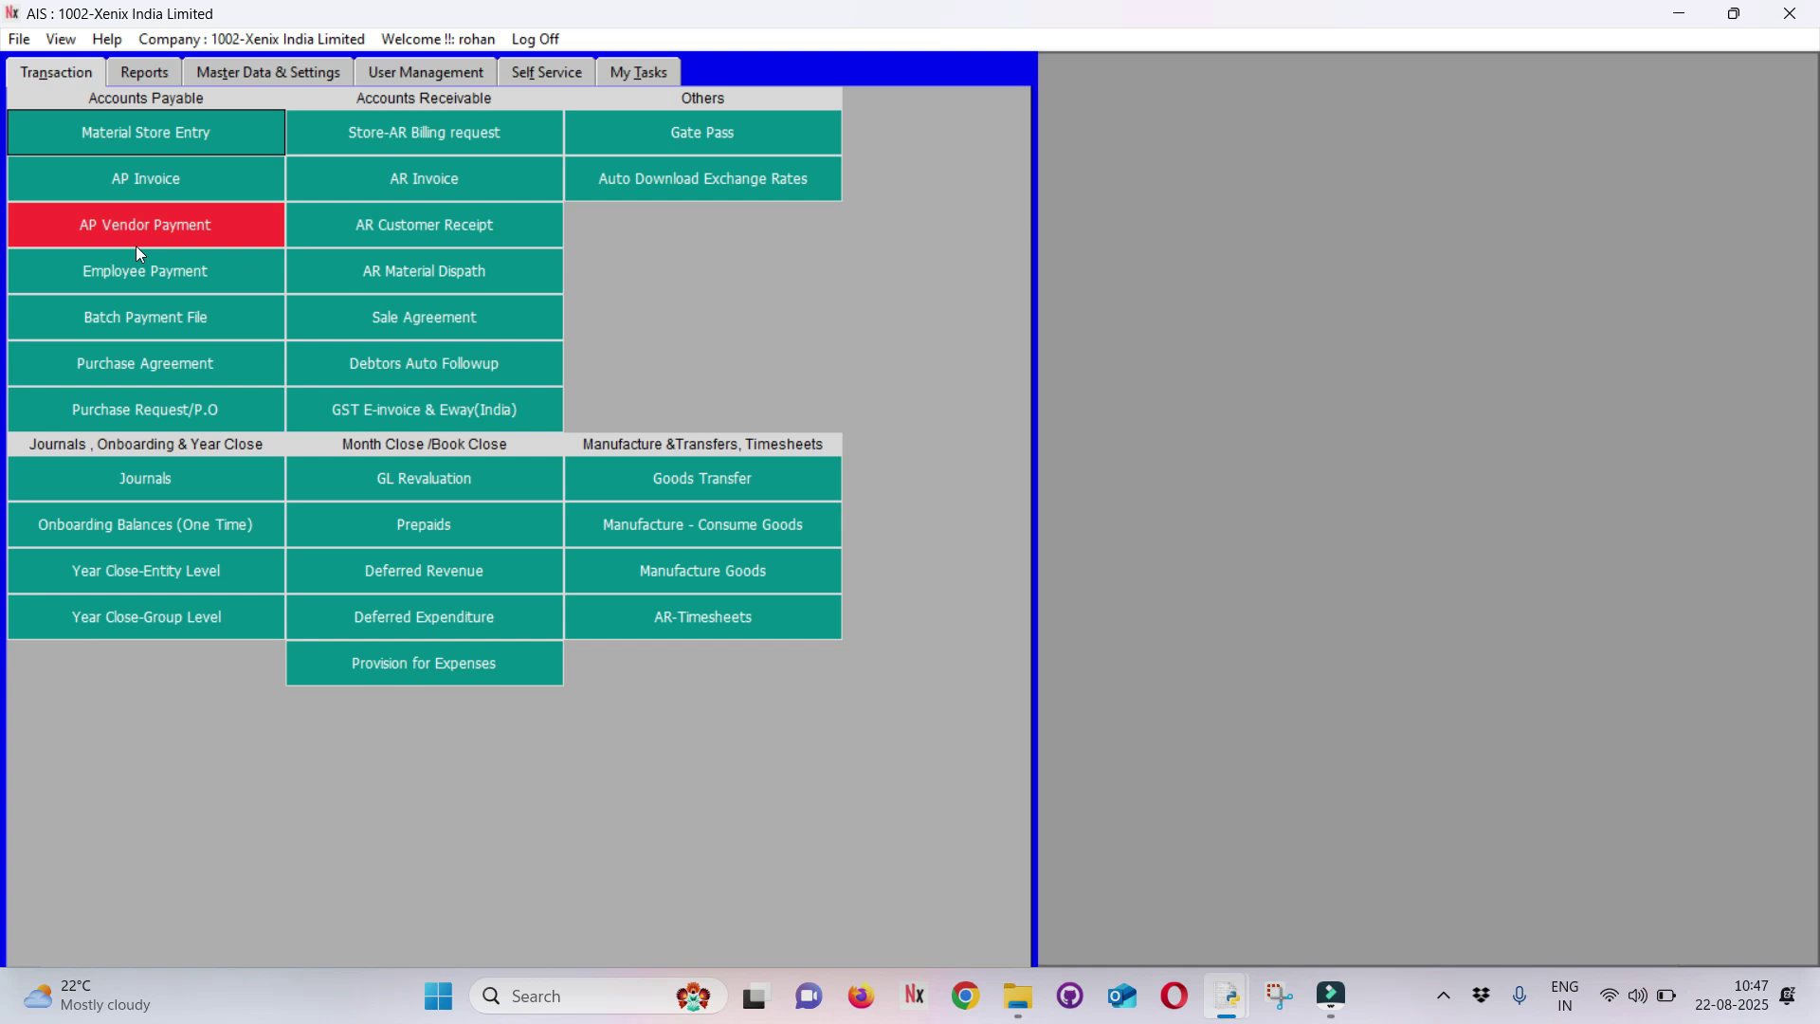
{"action": "left_click", "coordinate": [117, 266]}
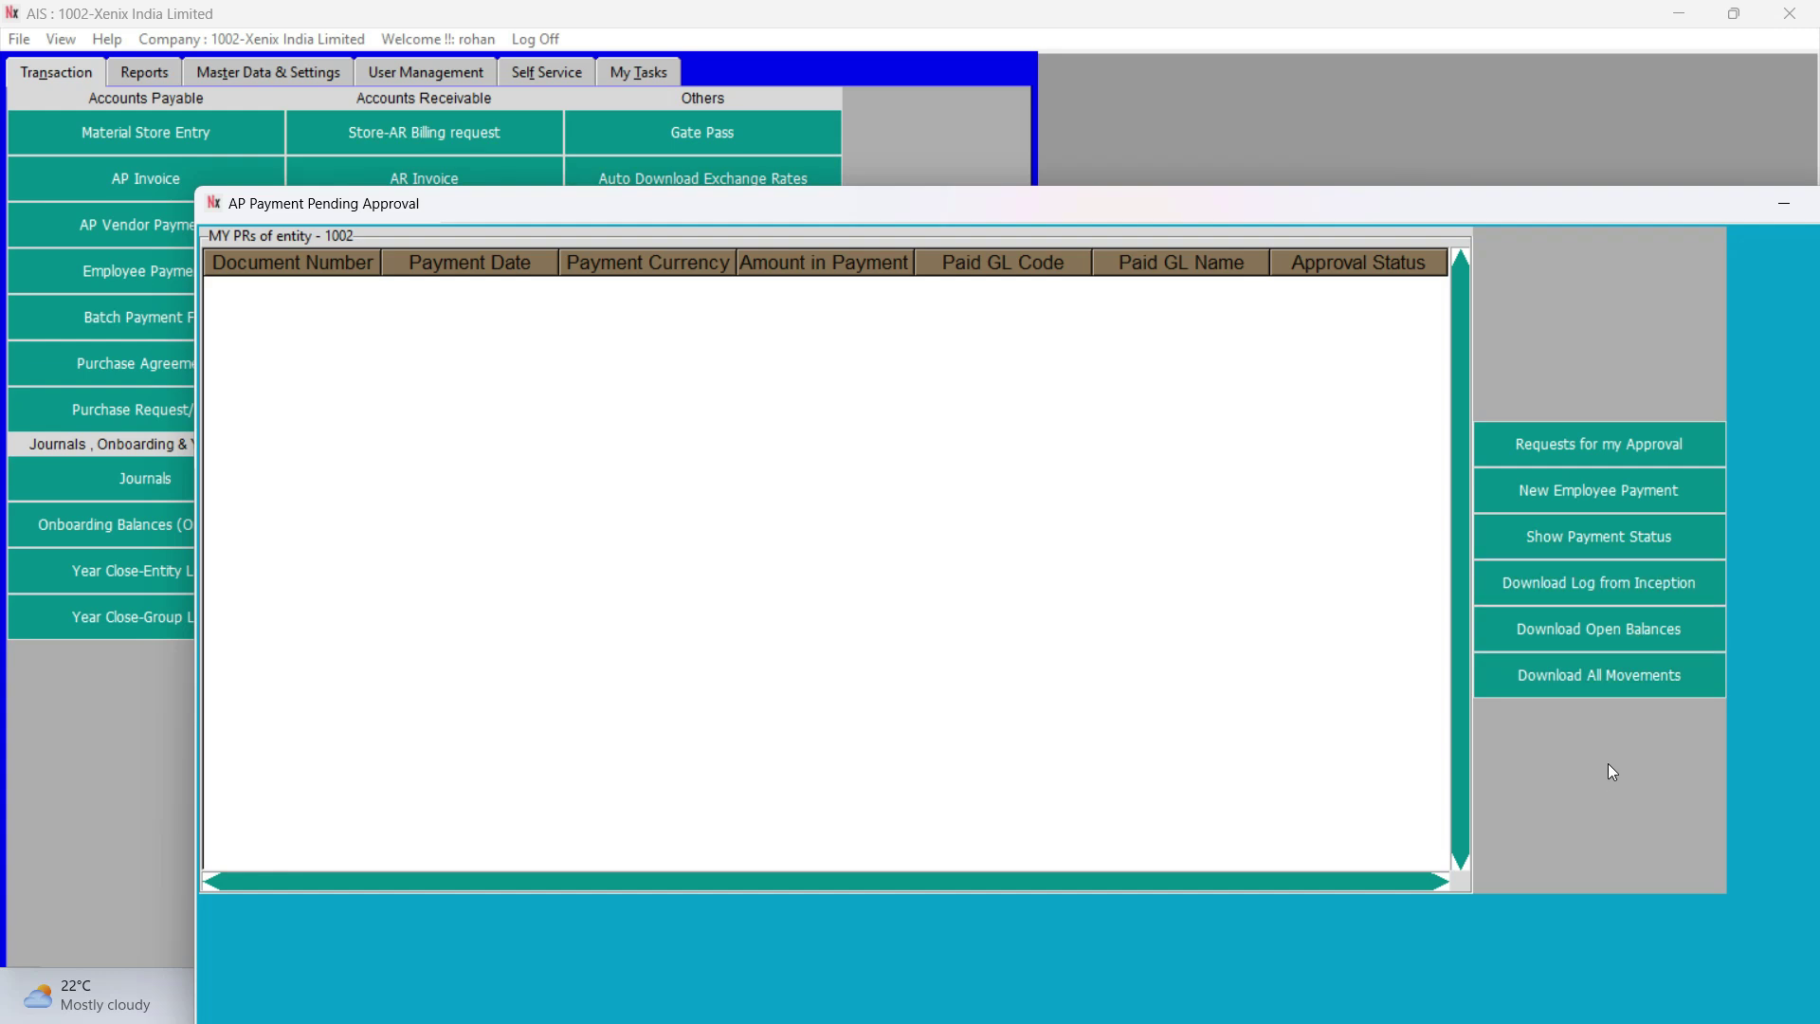
{"action": "key", "text": "Escape"}
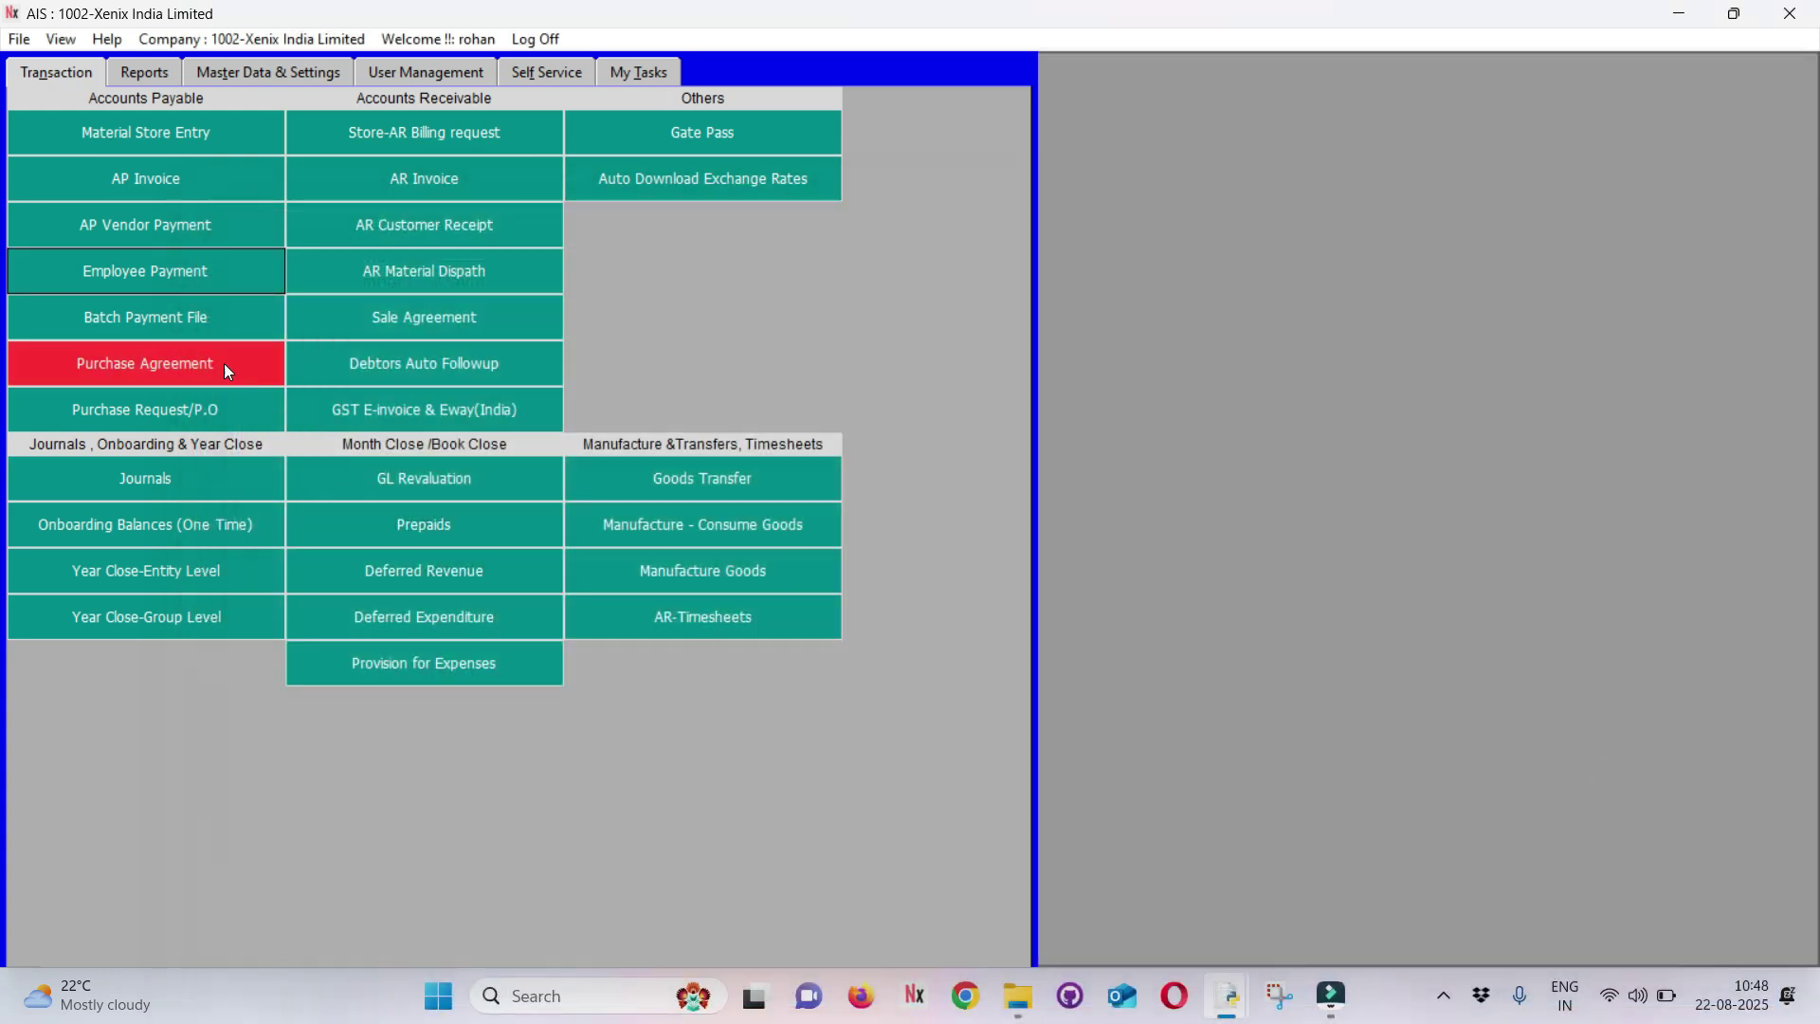
Open Purchase Request/P.O in a maximized window, examine its PR and P.O options, and return to the main window
{"action": "left_click", "coordinate": [104, 414]}
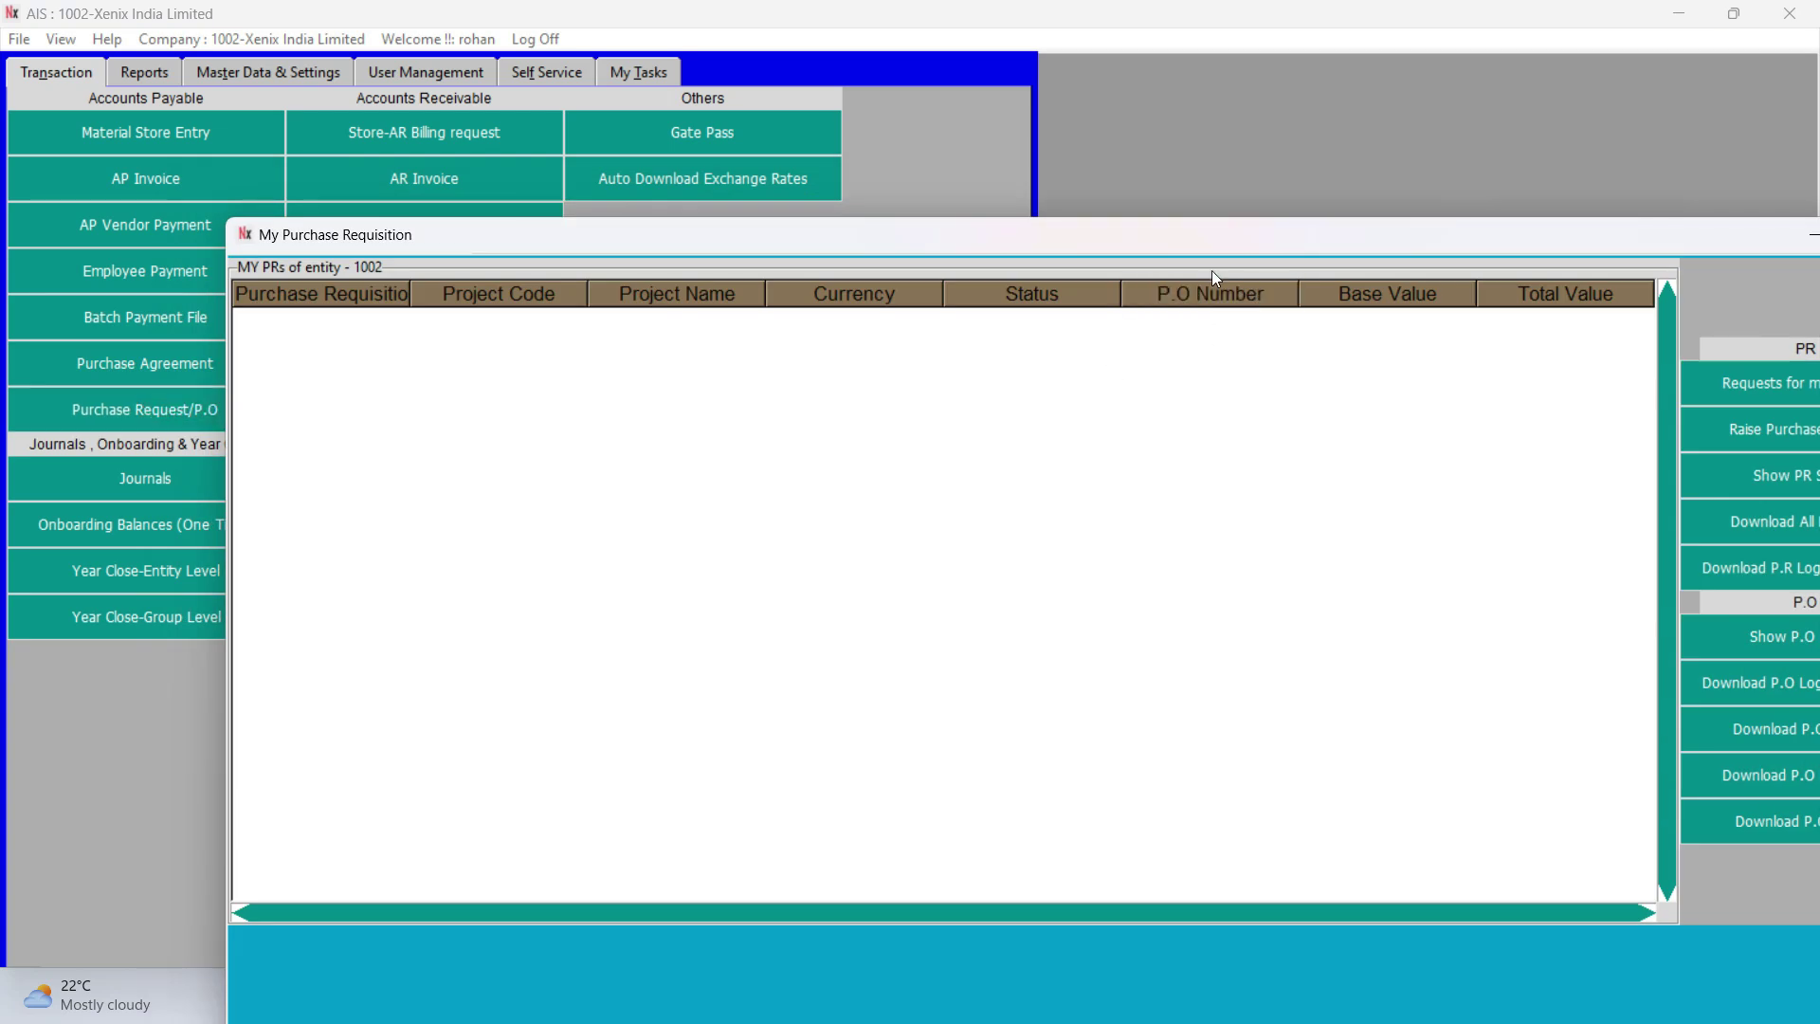
{"action": "double_click", "coordinate": [1155, 245]}
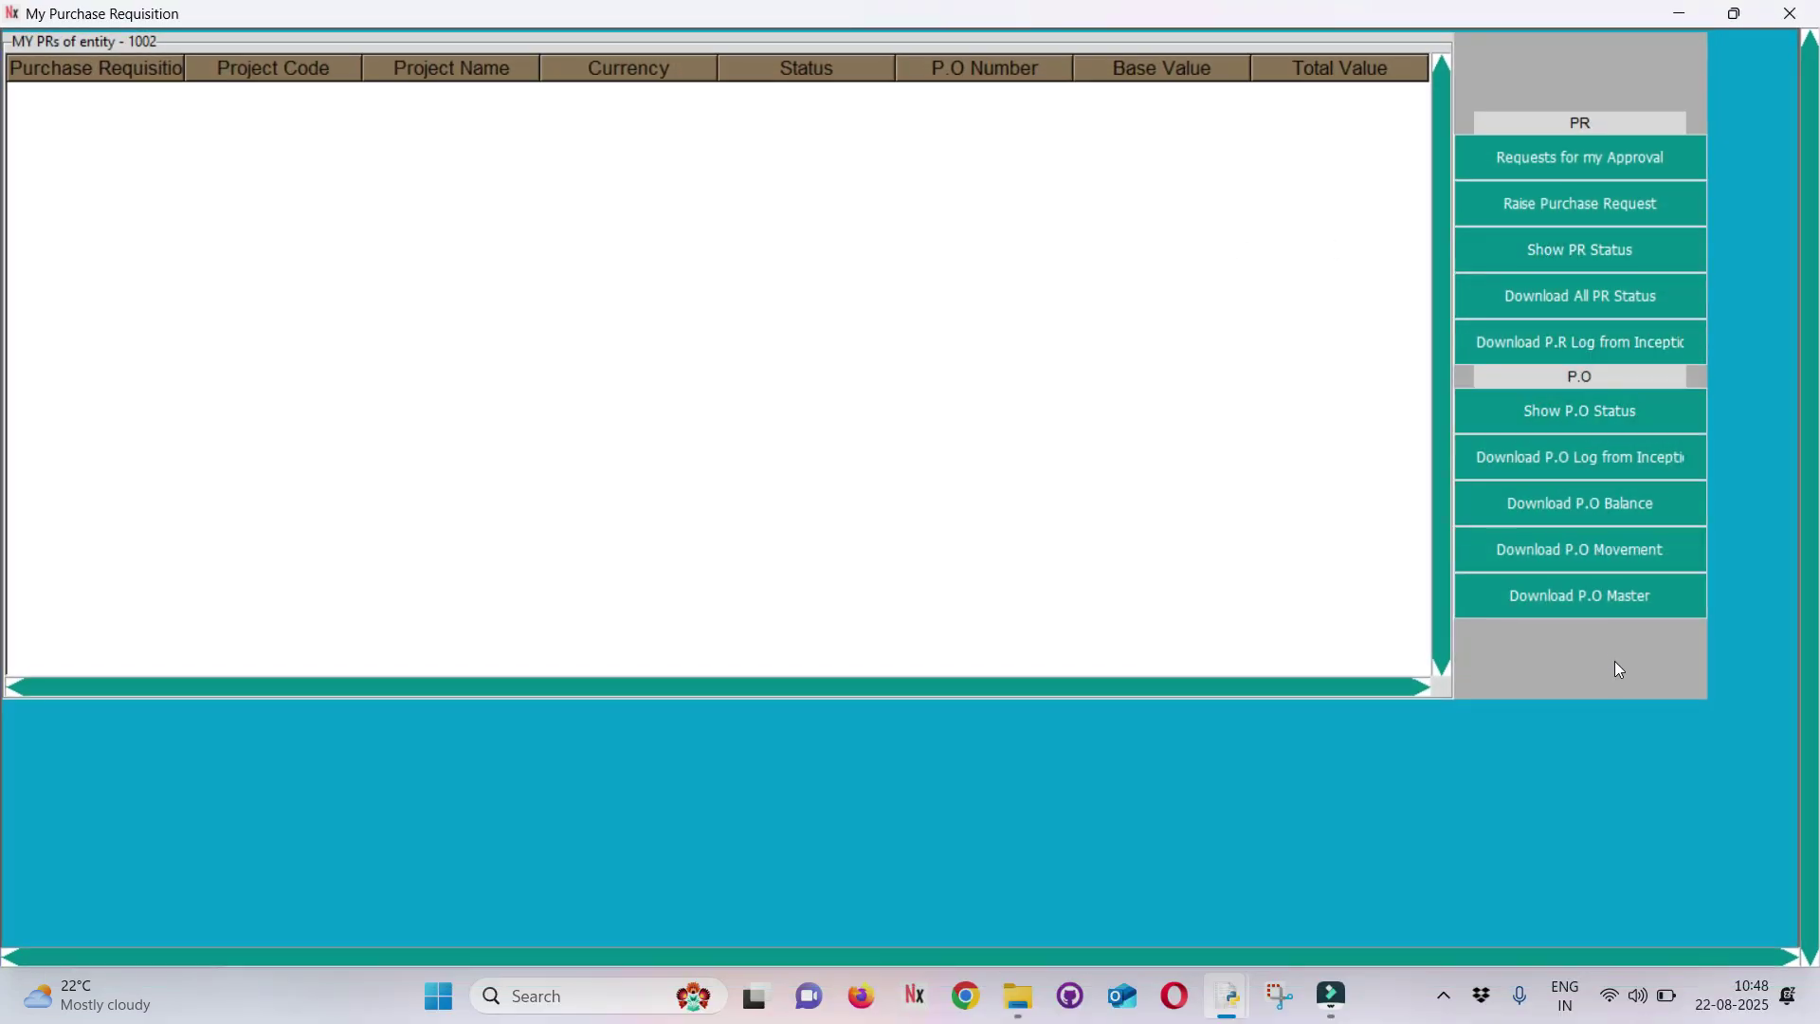
{"action": "left_click", "coordinate": [1561, 345]}
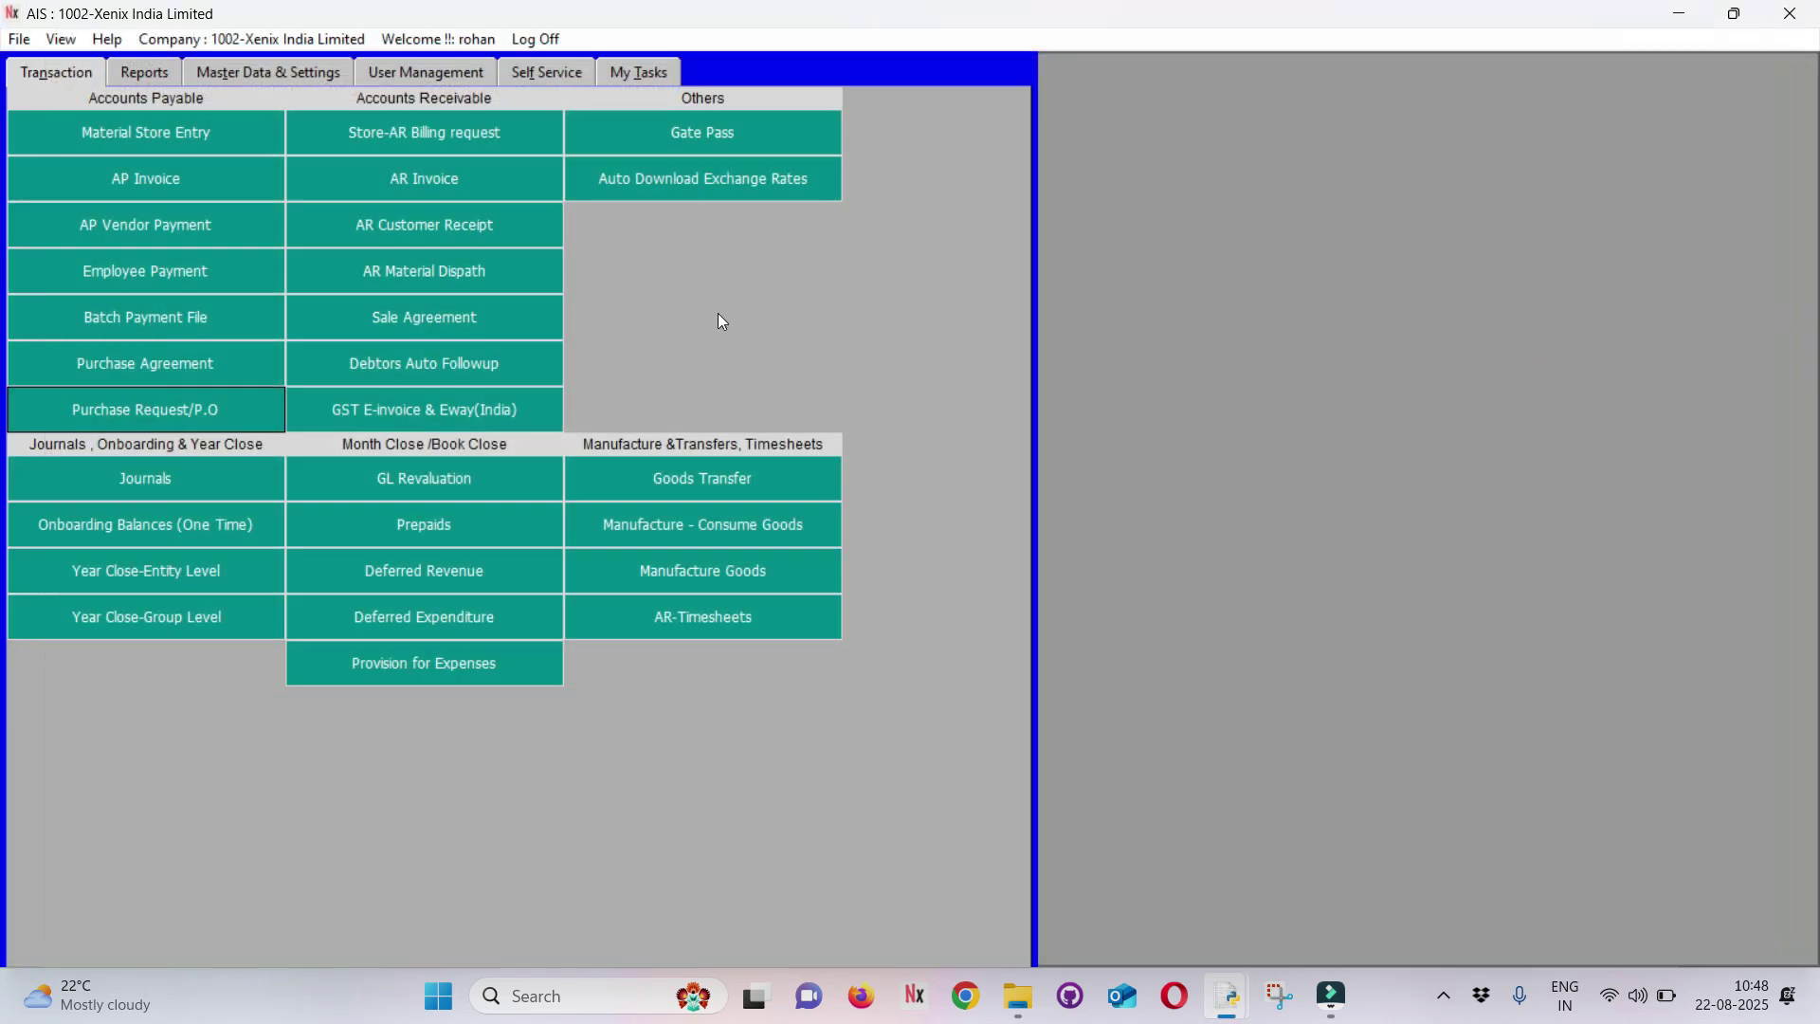